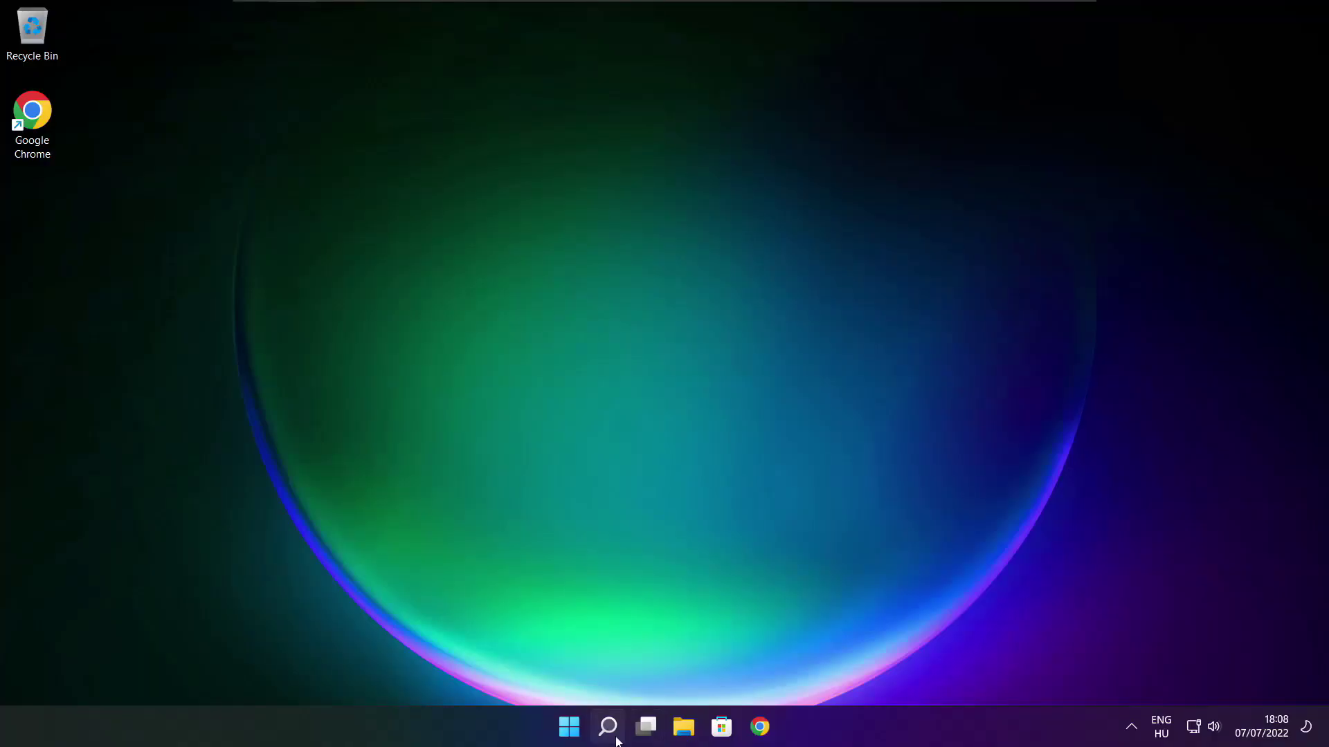
- Search Windows for 'device manager' so Device Manager shows as the best match
left_click(609, 727)
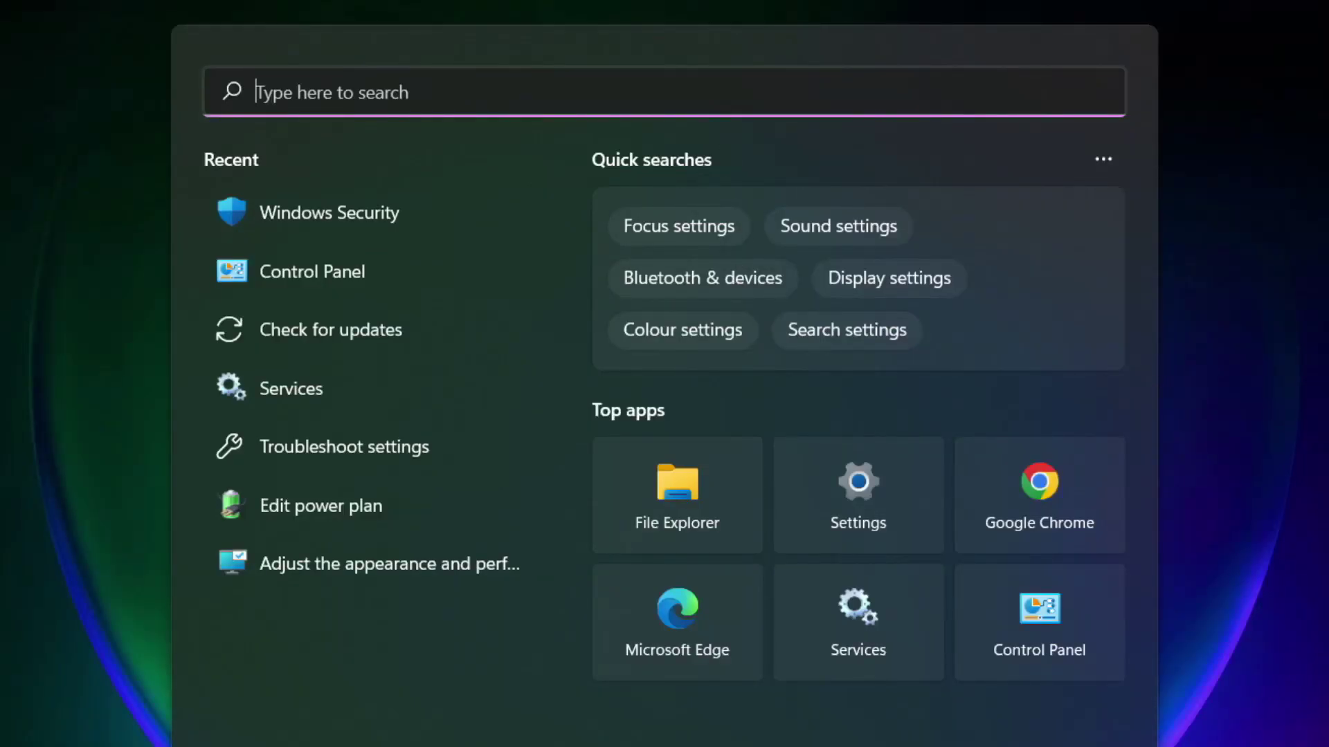
type("devic")
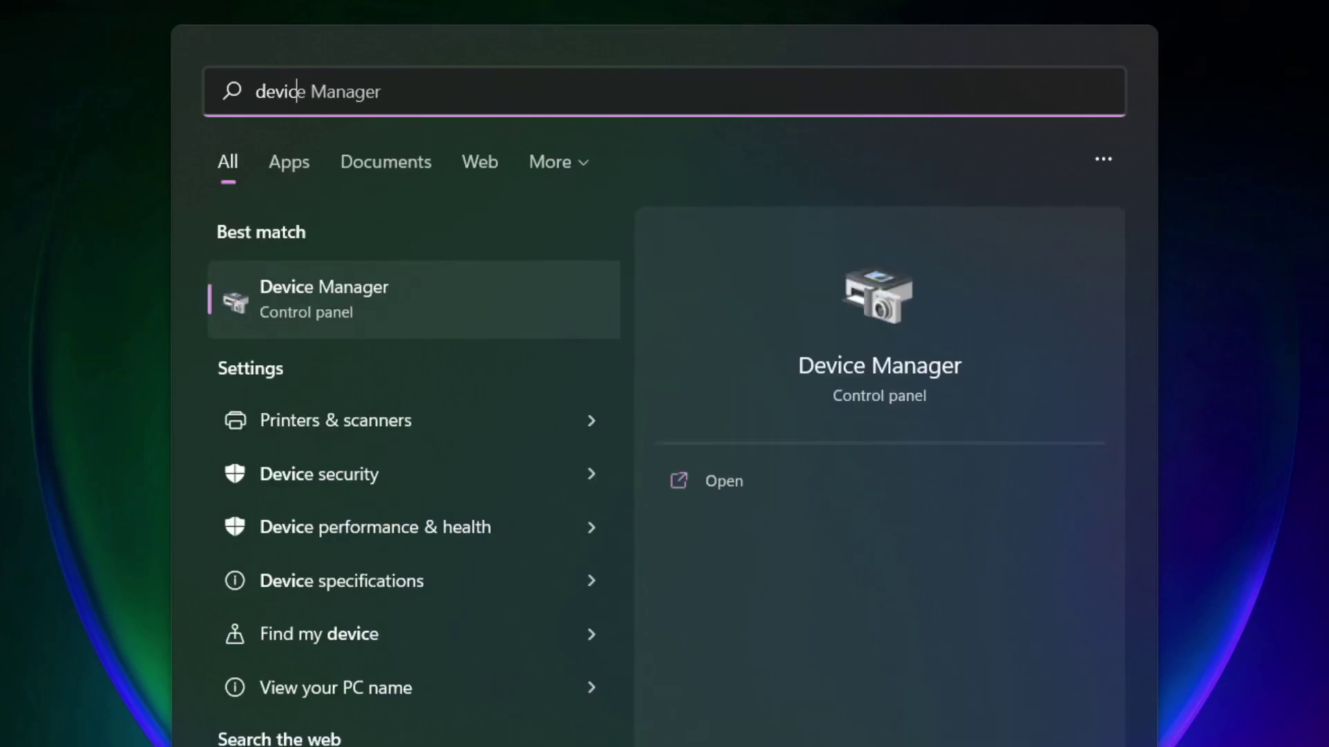
type("e mana")
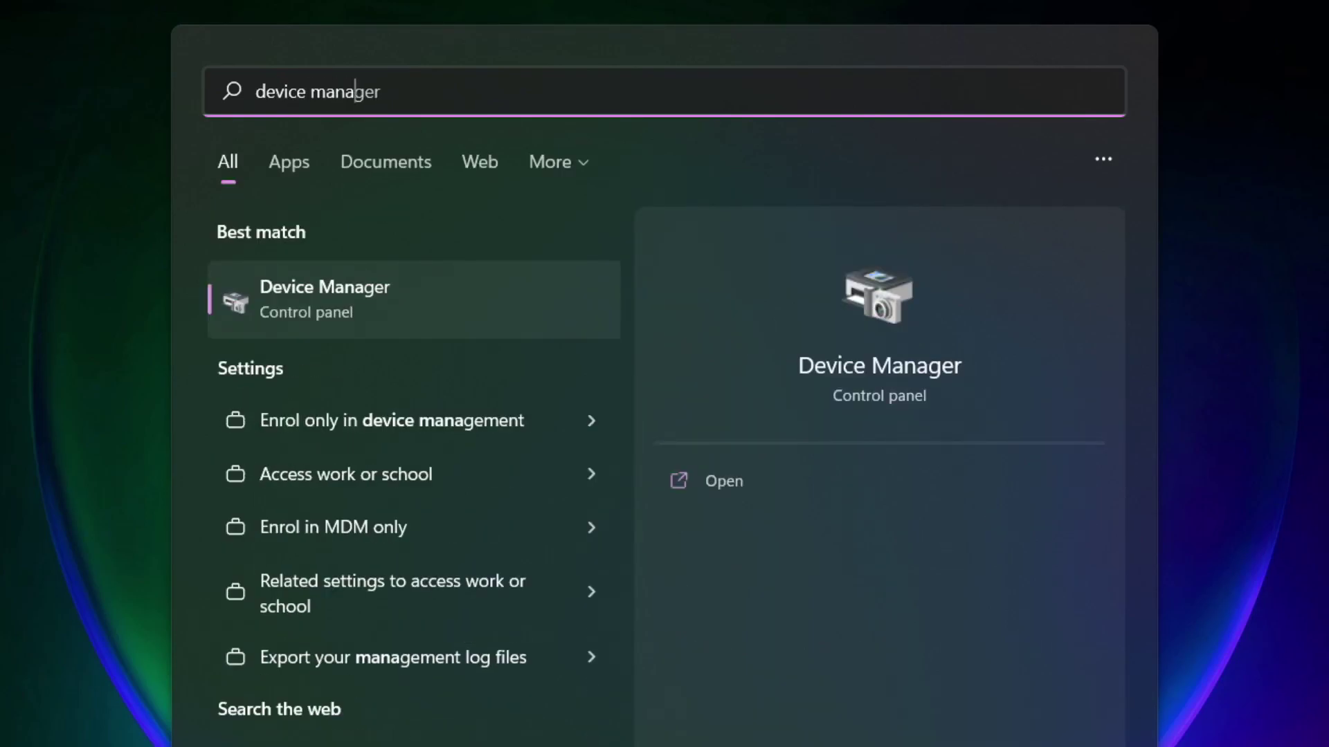
type("ger")
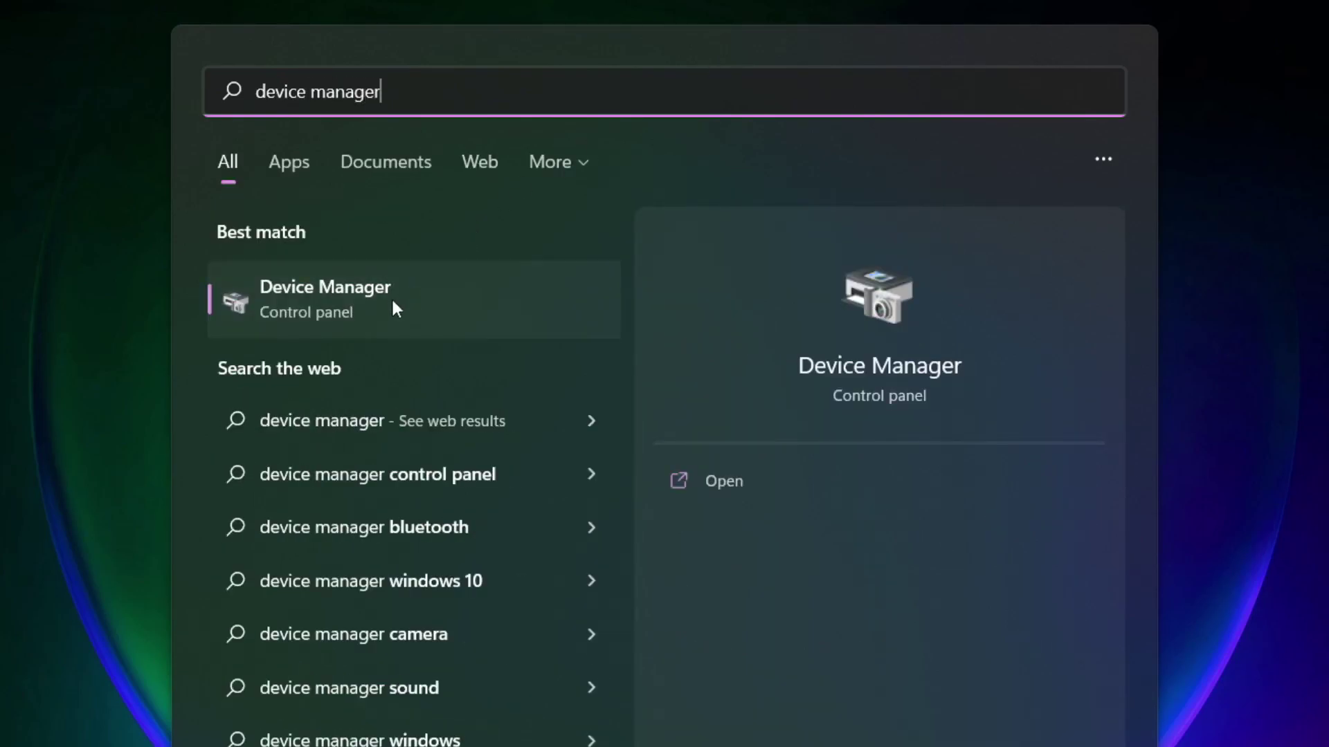
- Launch Device Manager maximized and auto-search for a VMware SVGA 3D driver update
left_click(487, 310)
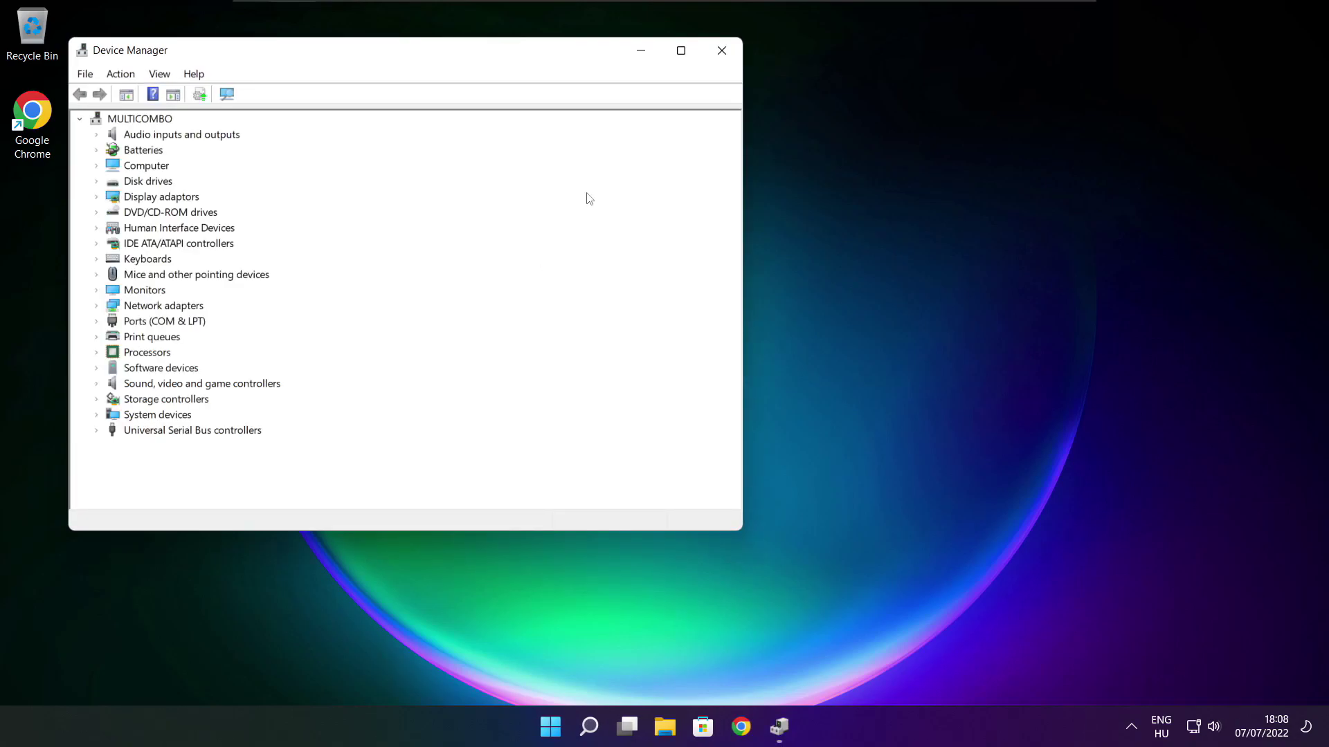
left_click(681, 52)
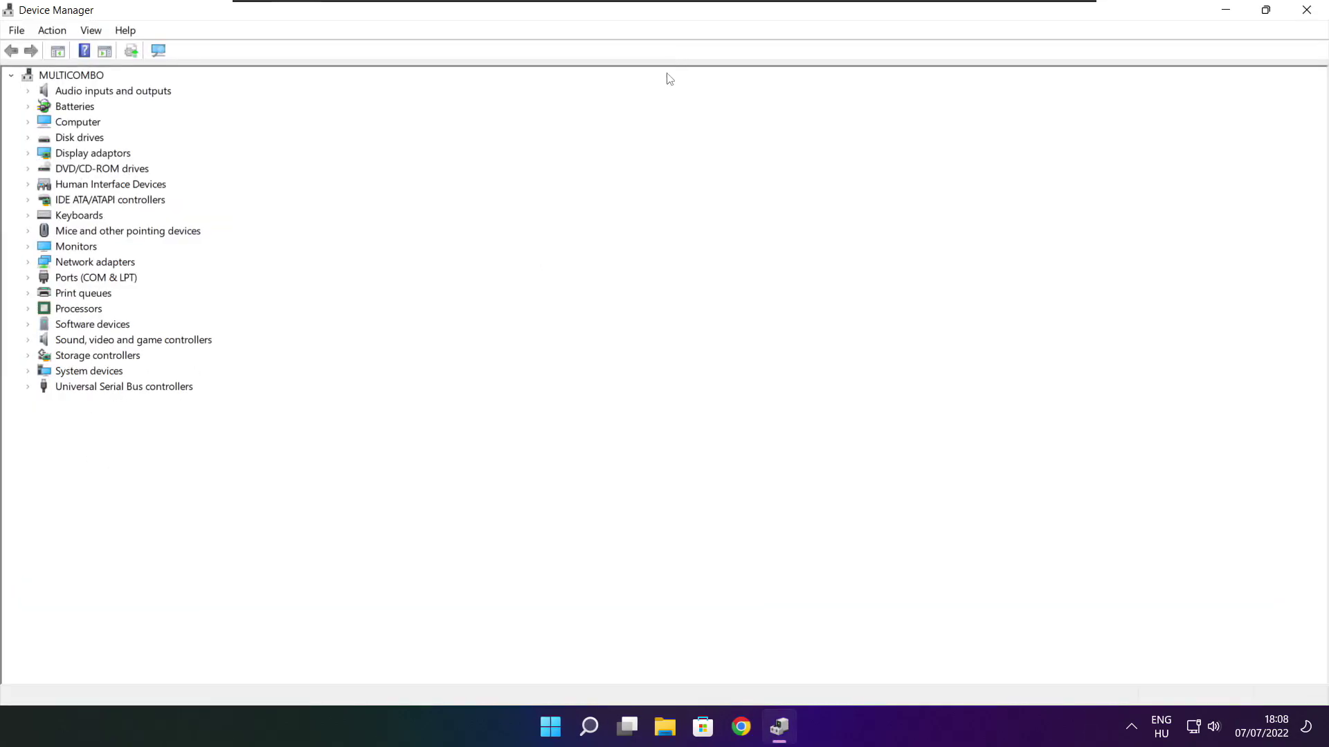
left_click(73, 153)
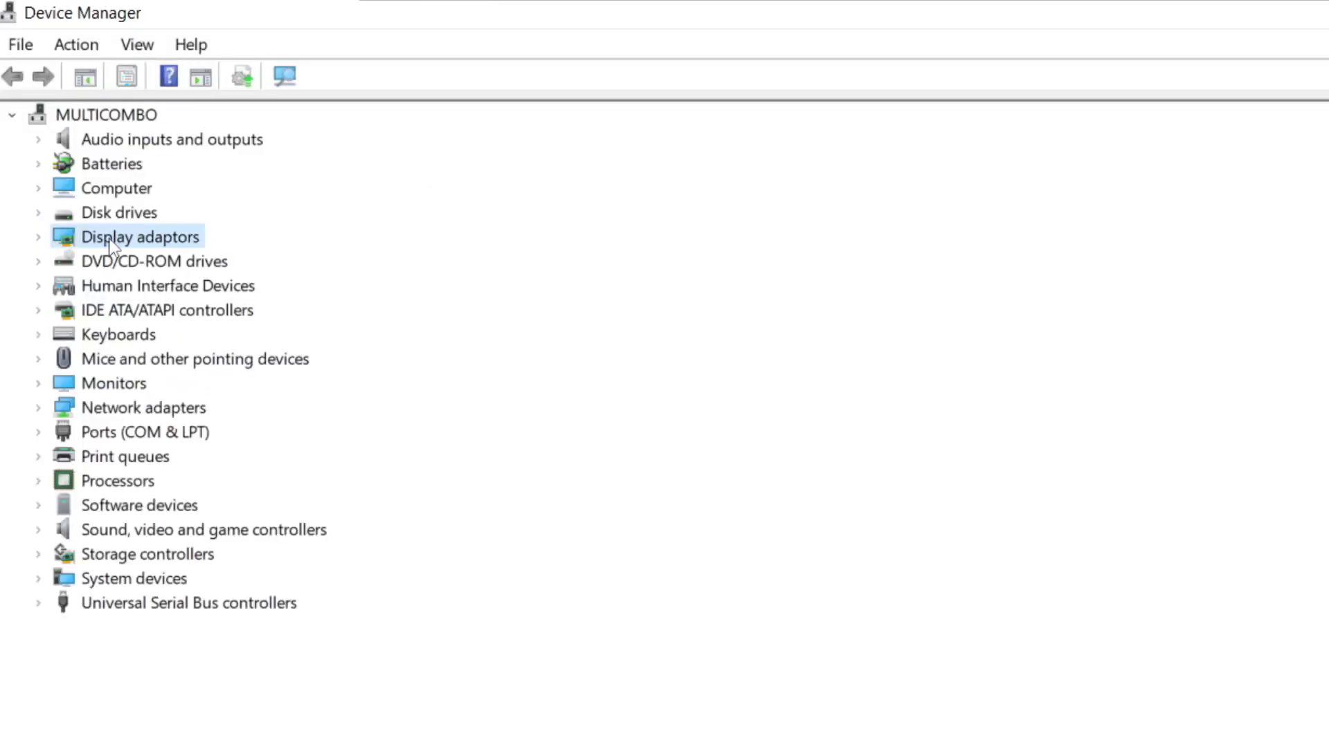
left_click(39, 237)
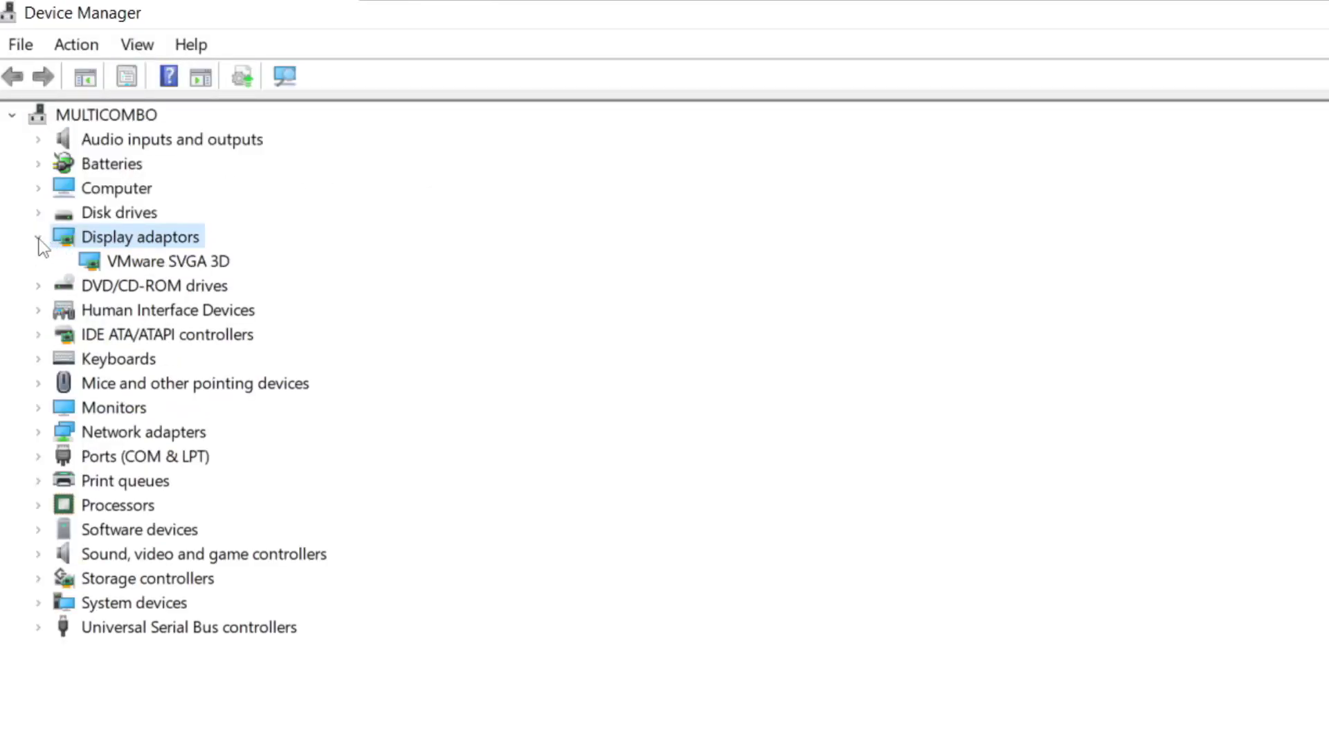
left_click(221, 262)
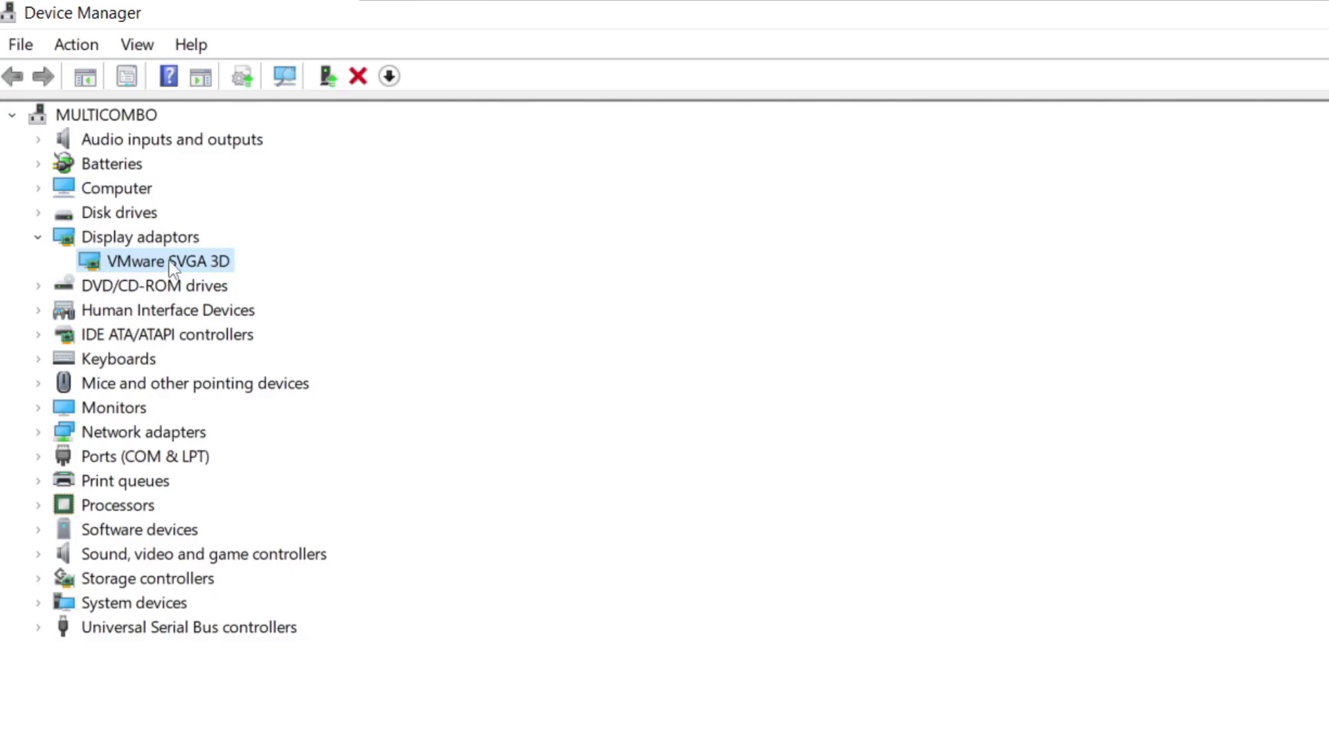
right_click(142, 261)
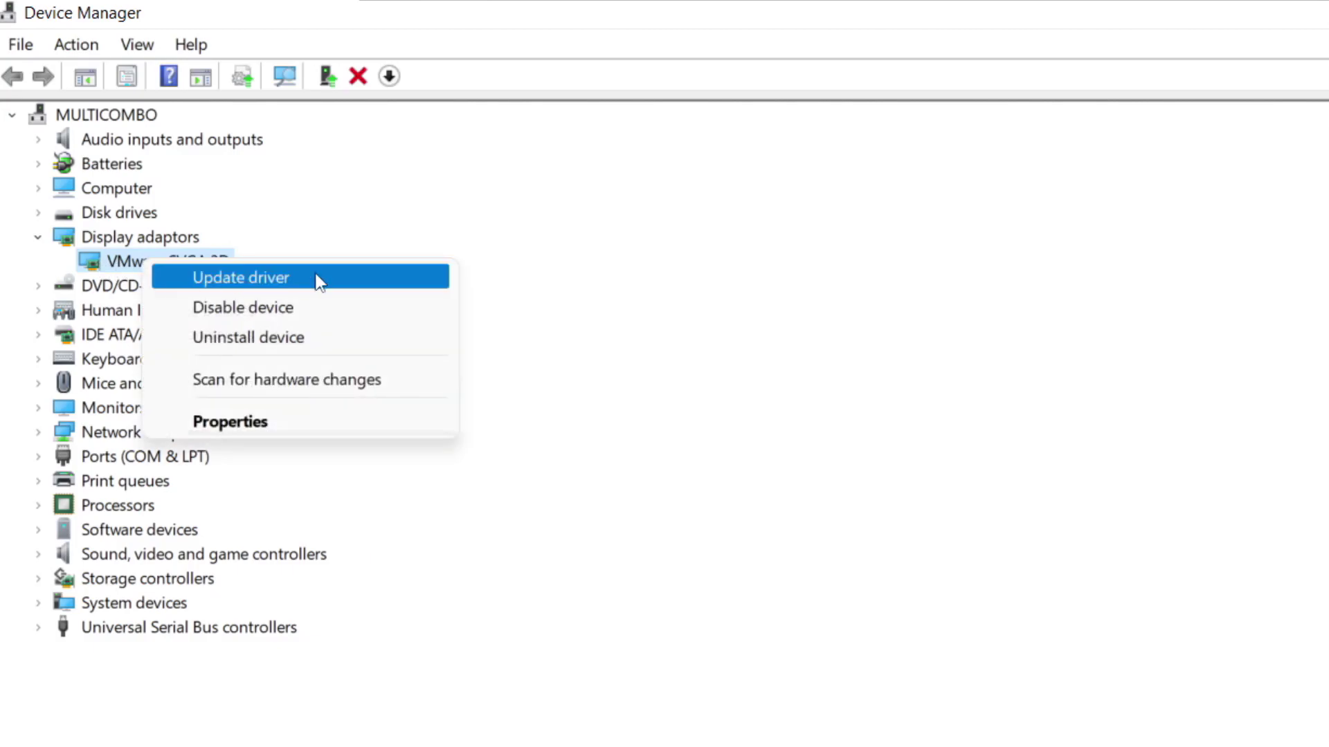
left_click(292, 278)
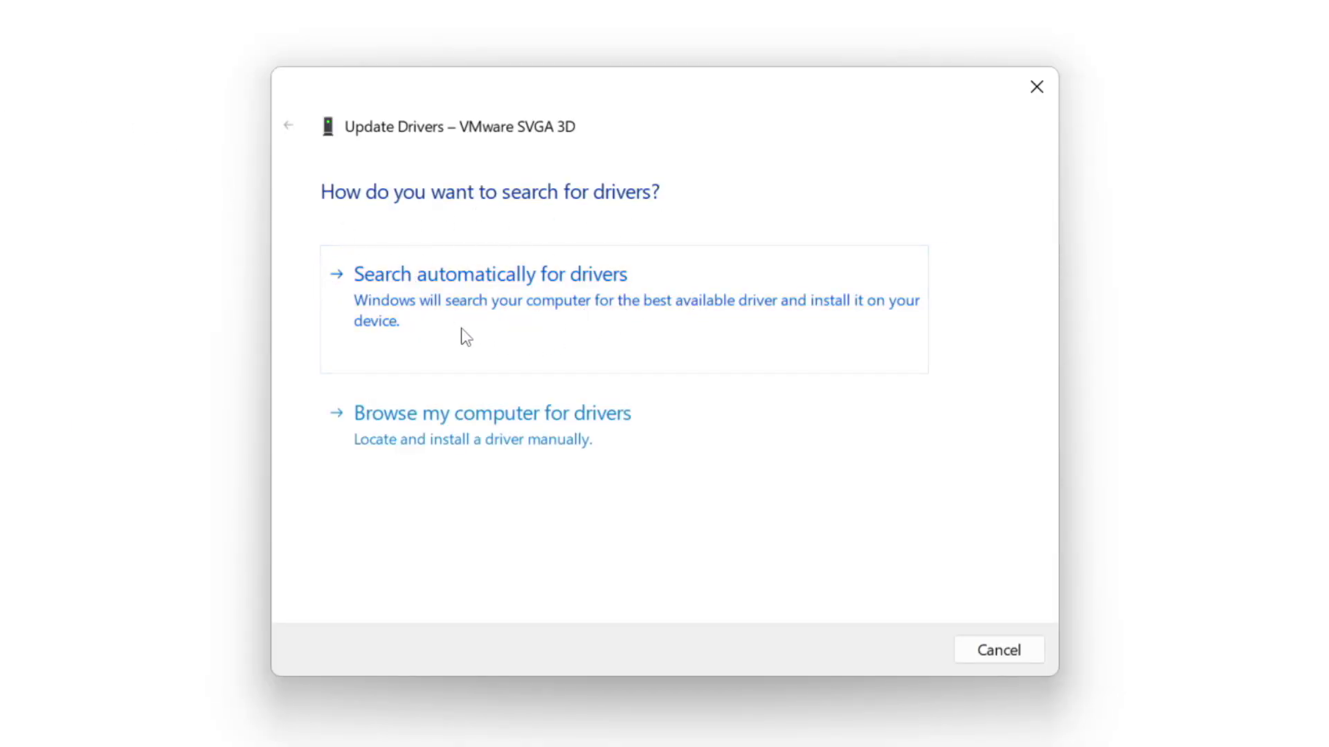
left_click(583, 313)
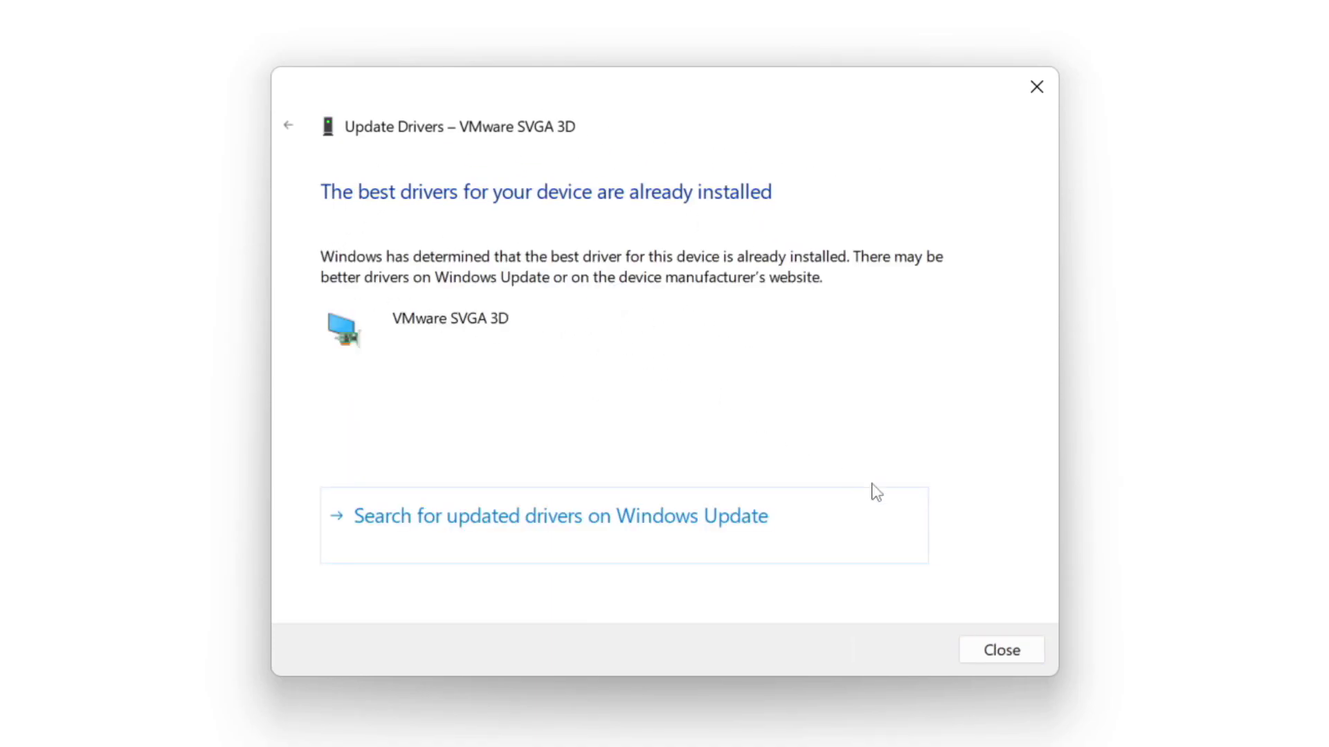
left_click(1001, 651)
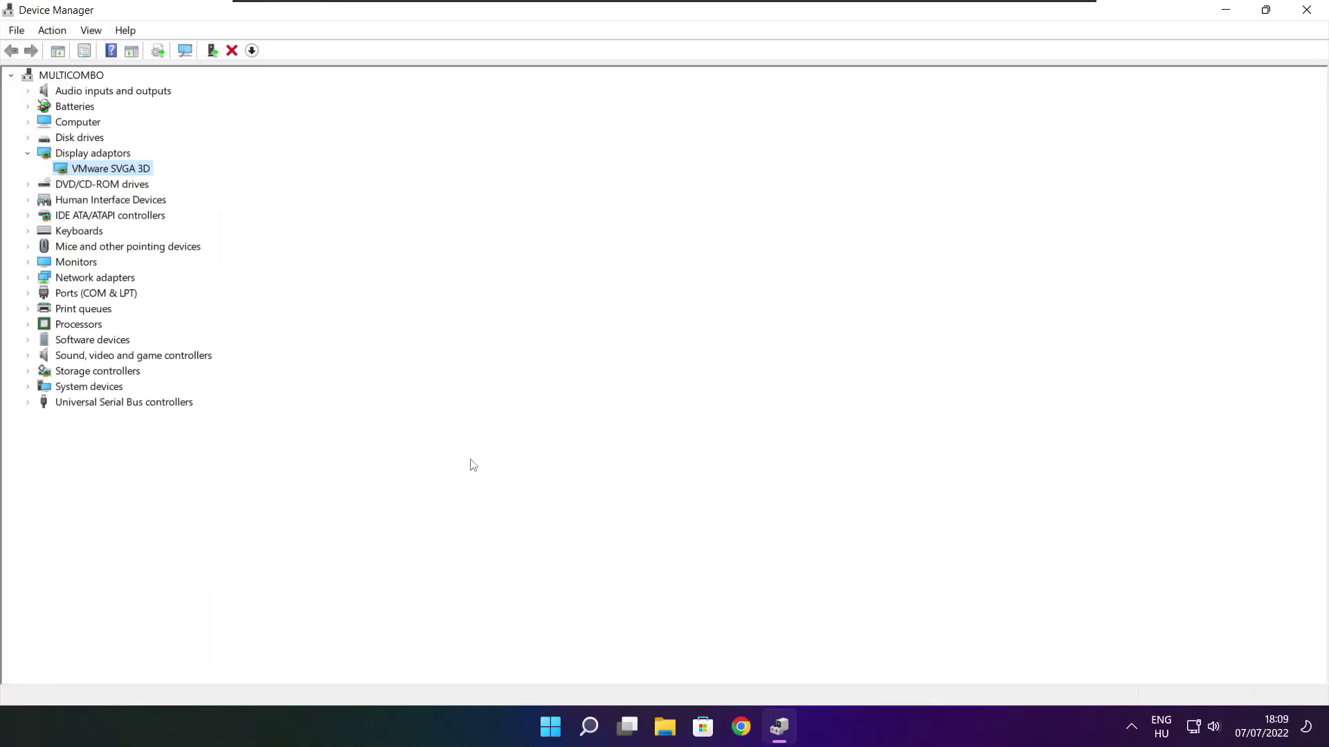
- Auto-search for a High Definition Audio Device driver under Sound, video and game controllers
left_click(60, 441)
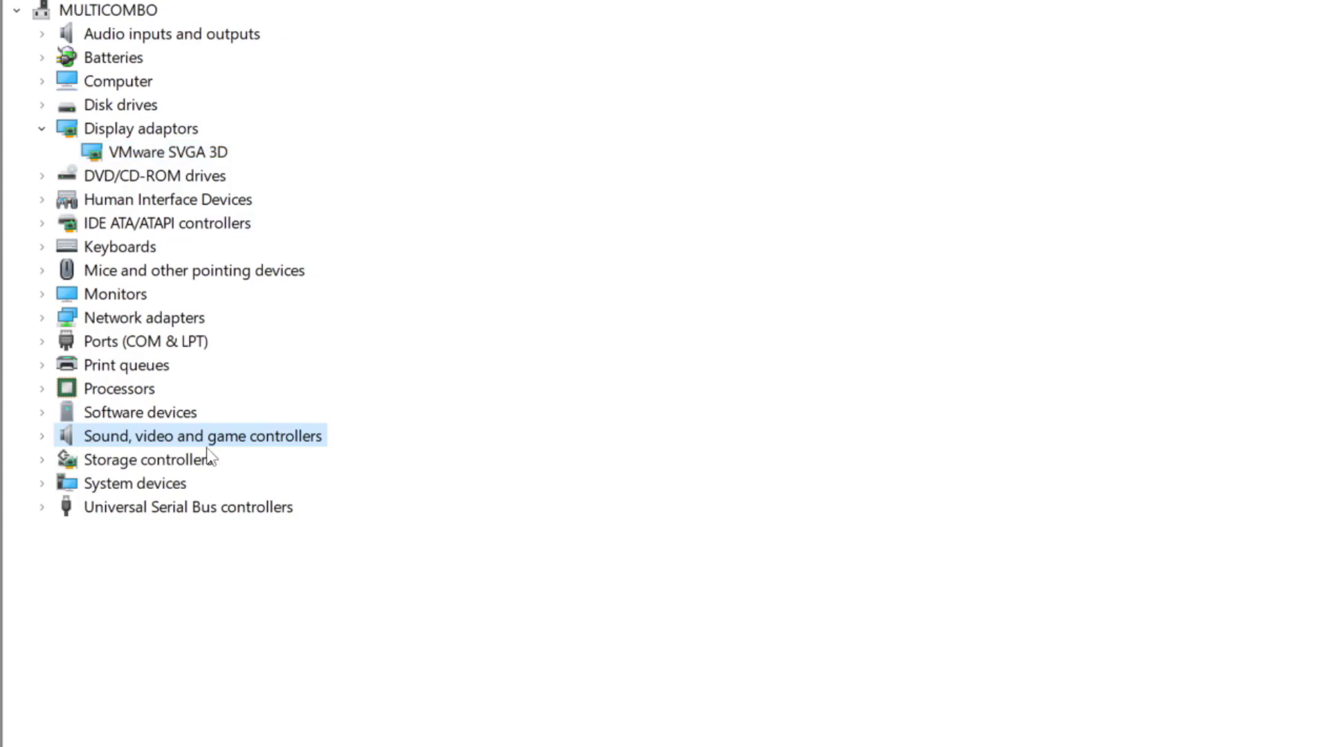
left_click(43, 437)
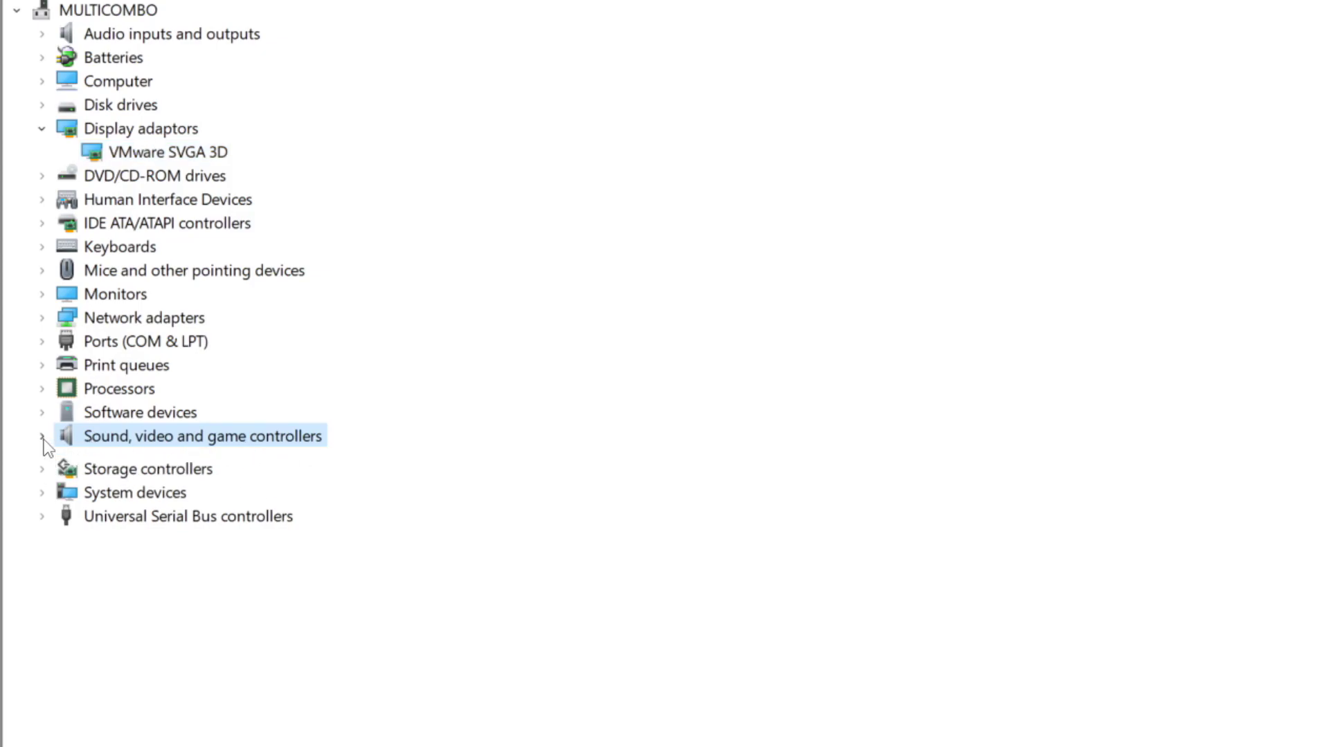
left_click(229, 462)
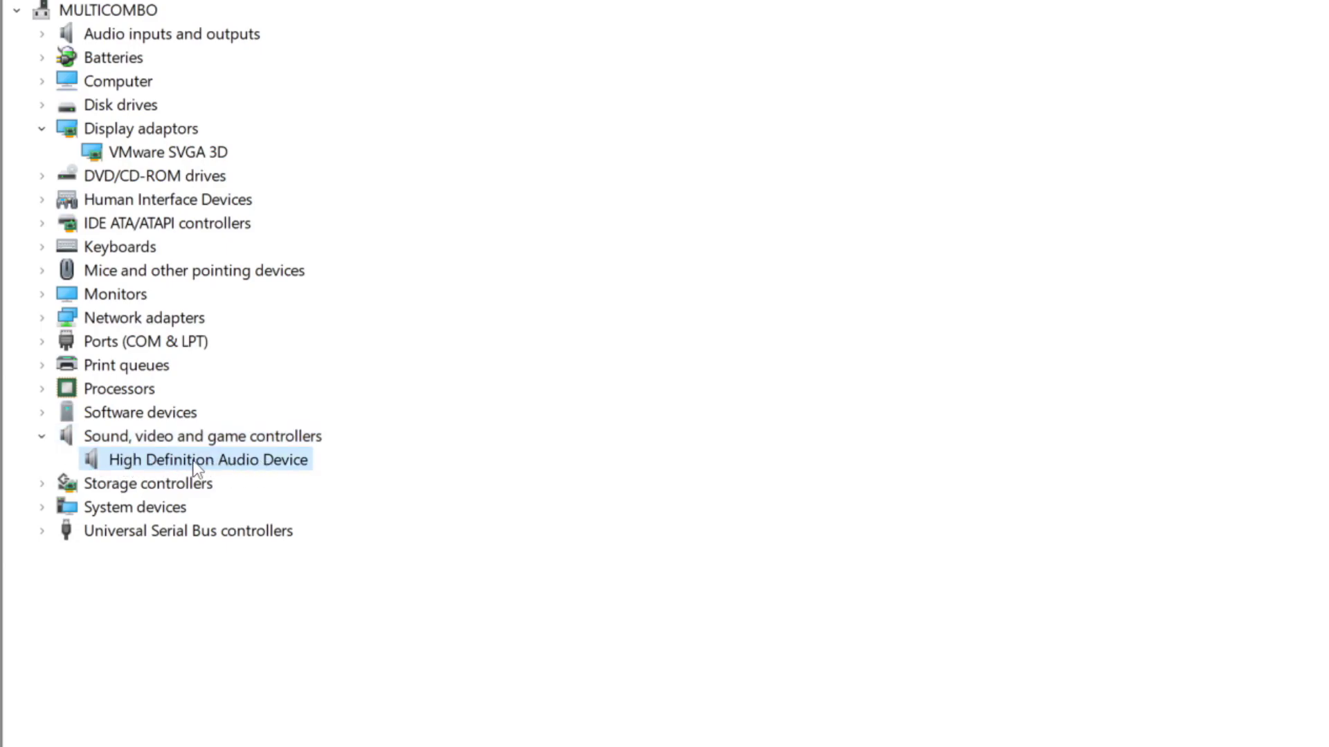
right_click(196, 467)
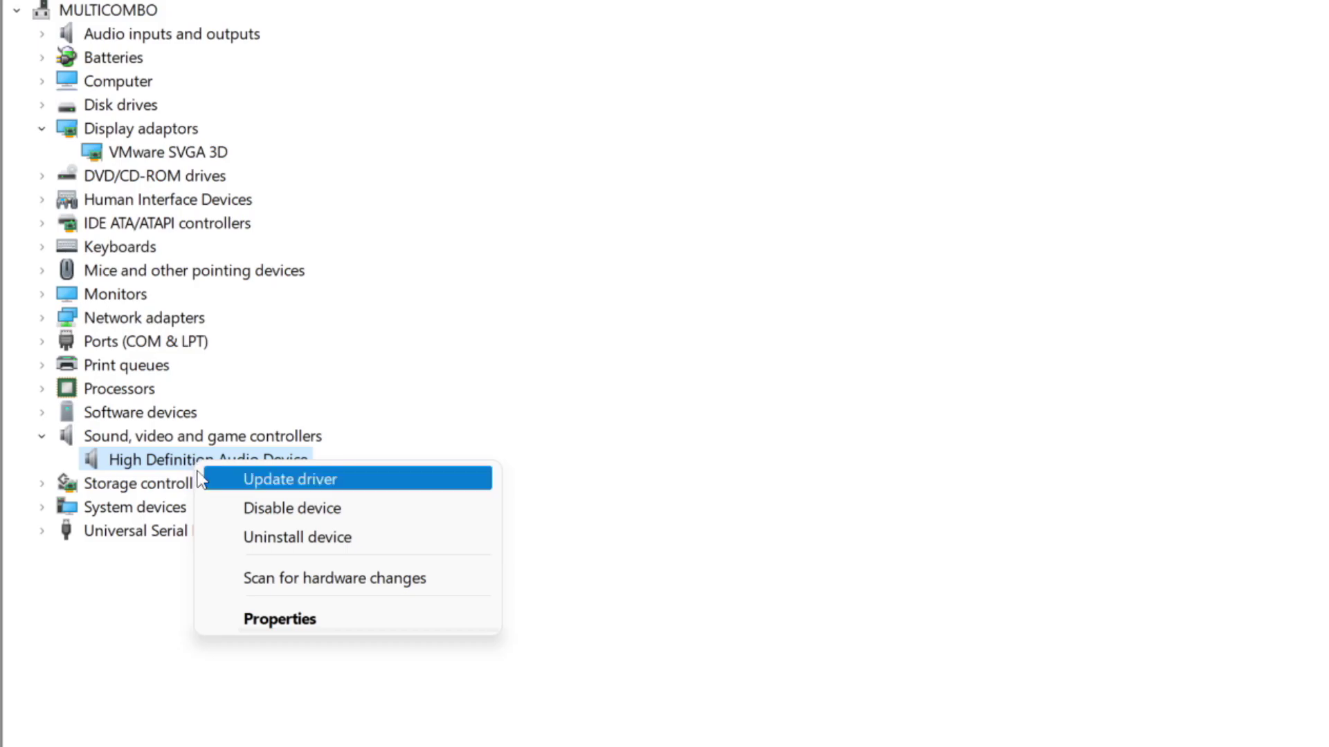
left_click(394, 488)
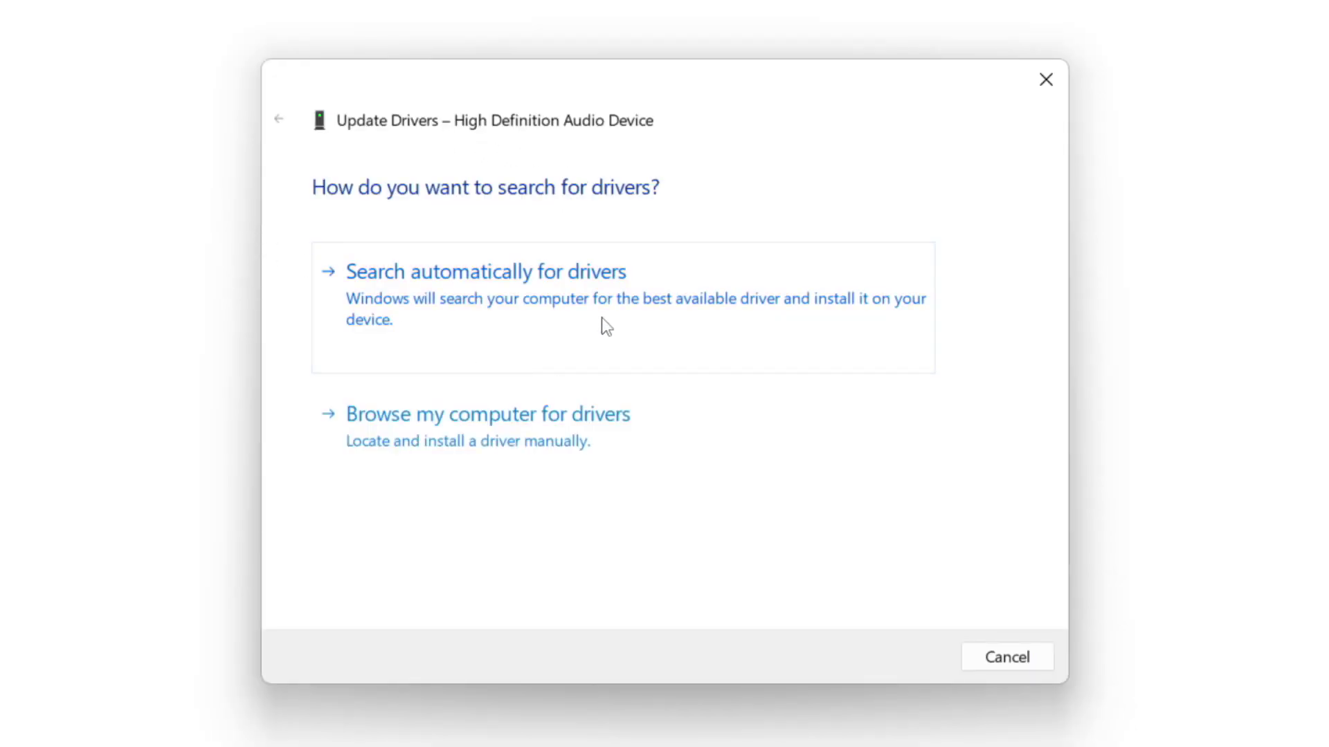
left_click(530, 305)
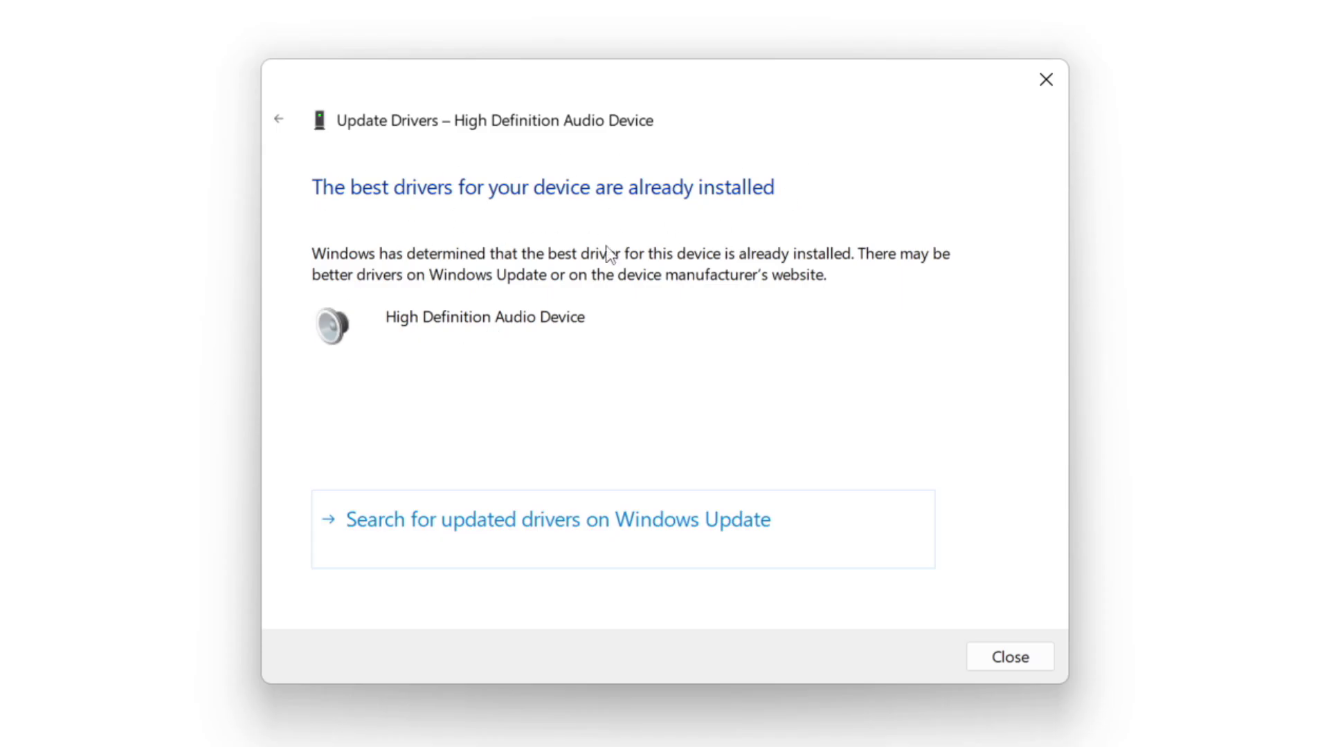
left_click(1012, 658)
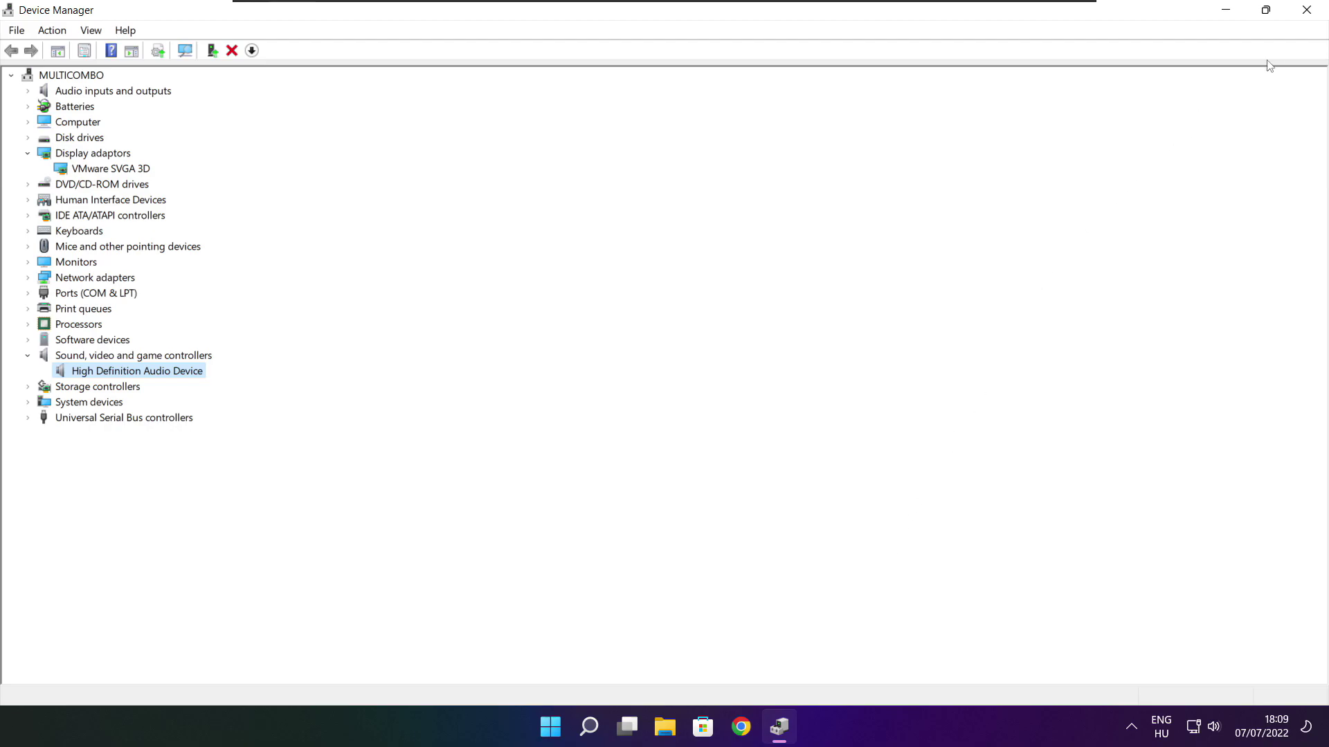
- Close Device Manager and verify the game's local files from its Steam Library properties
left_click(1307, 10)
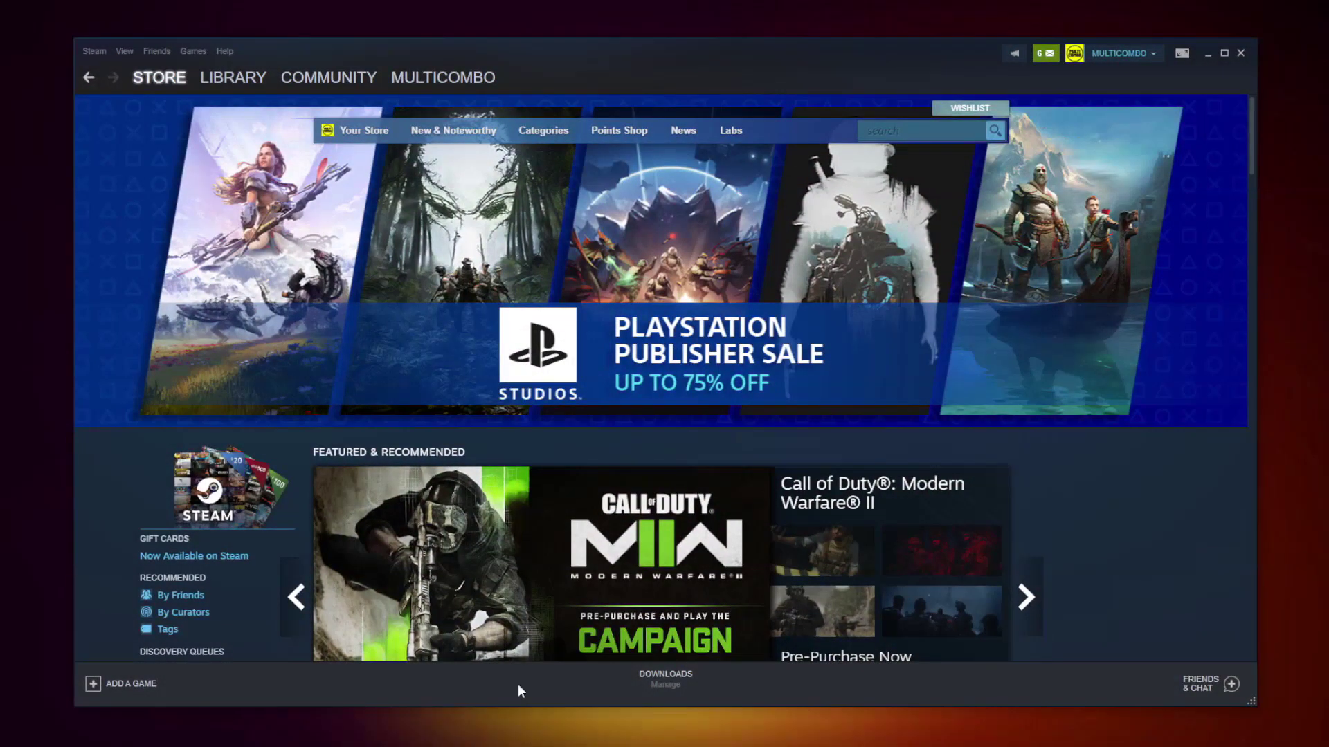
left_click(227, 80)
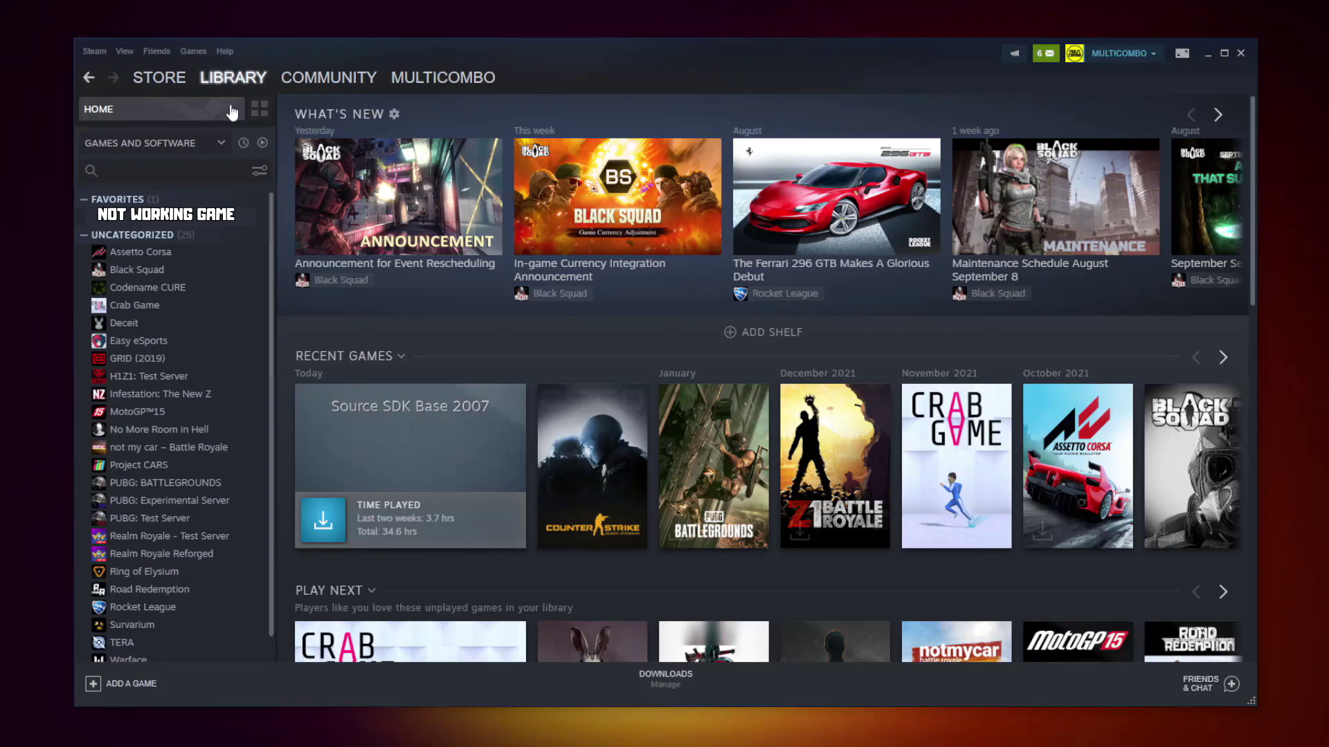
right_click(247, 222)
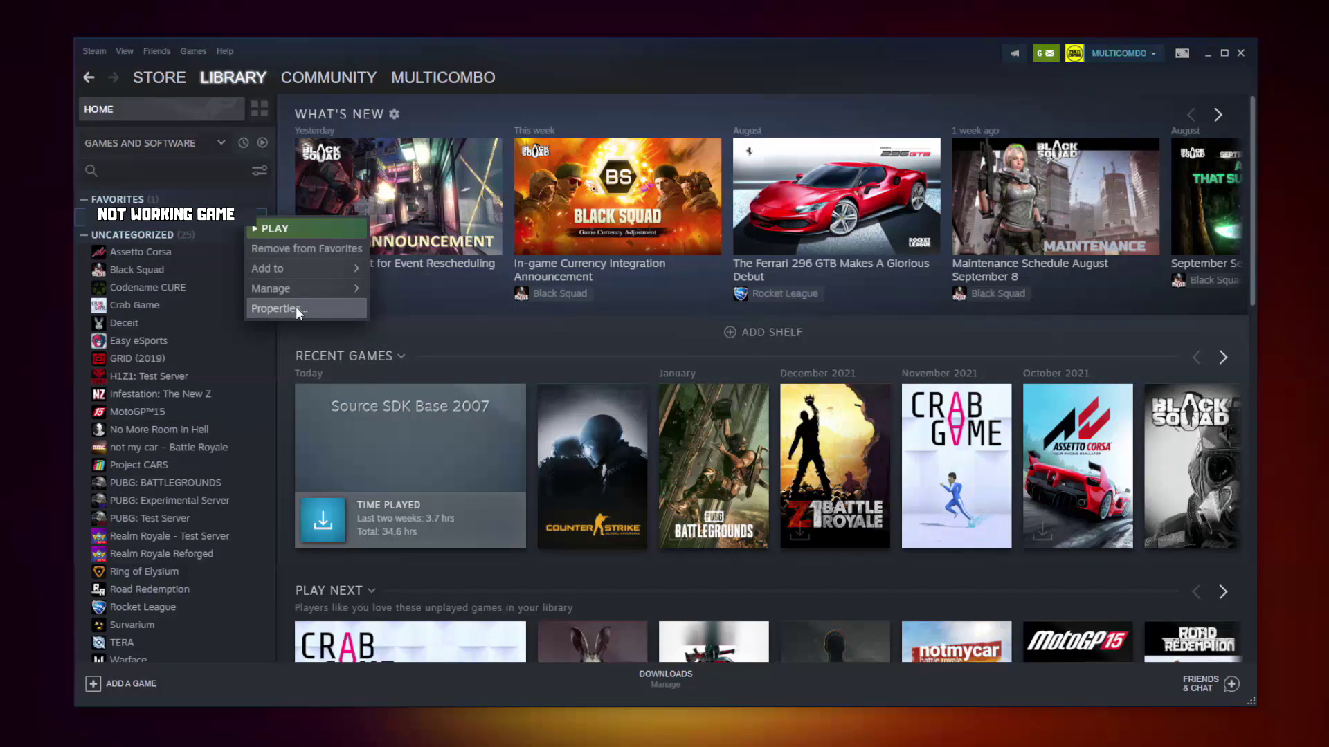
left_click(297, 308)
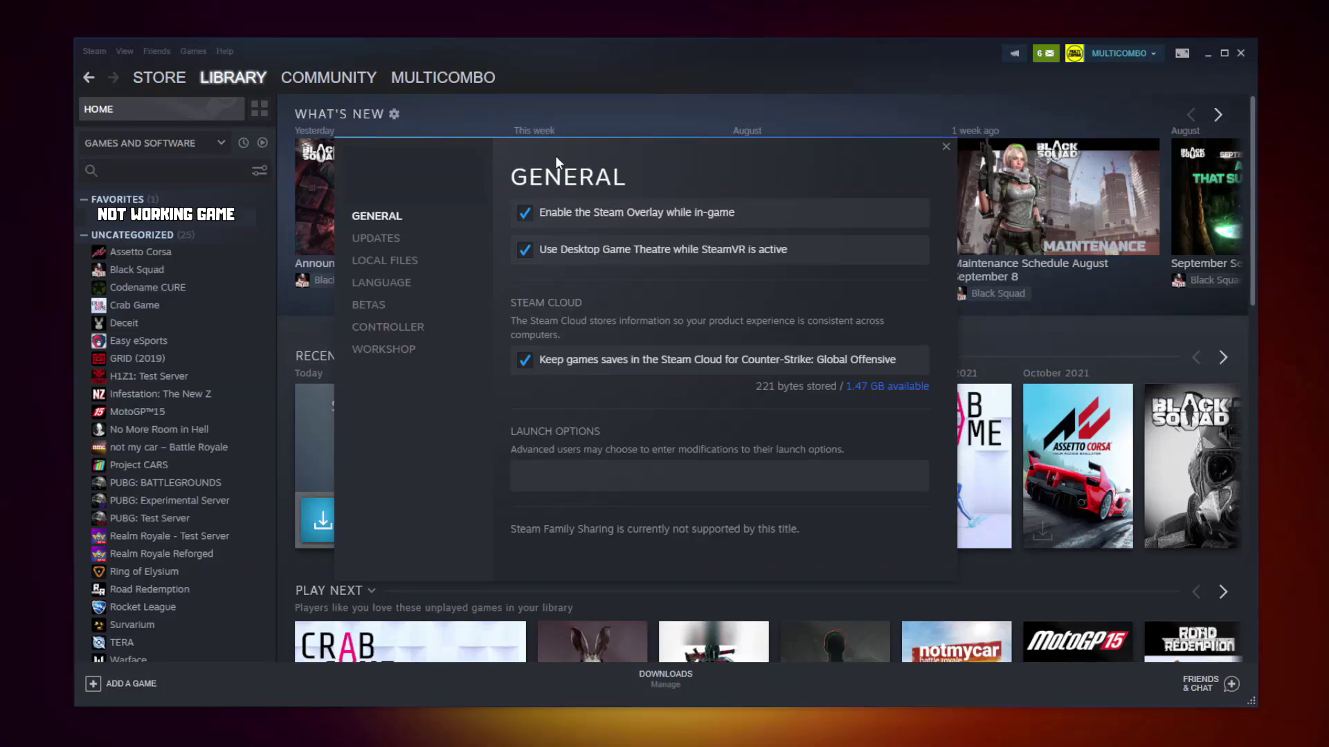
left_click(391, 266)
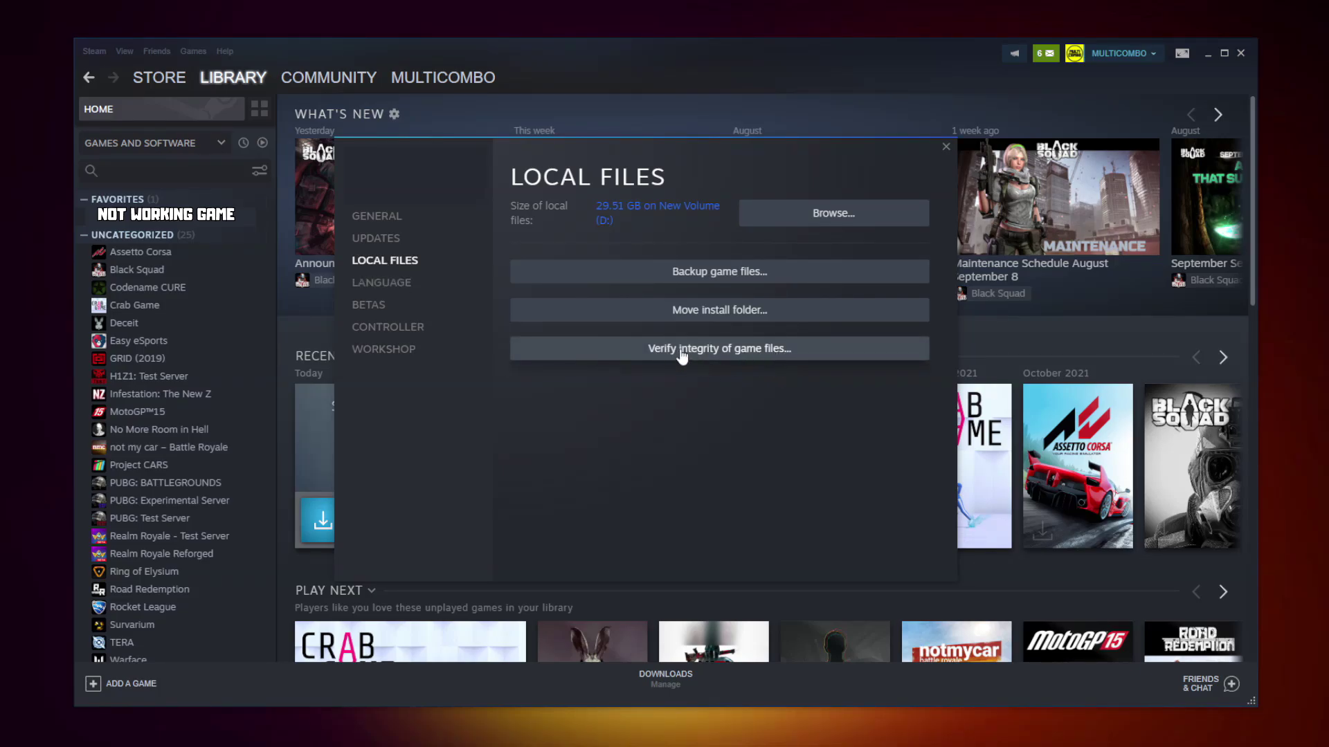
left_click(724, 351)
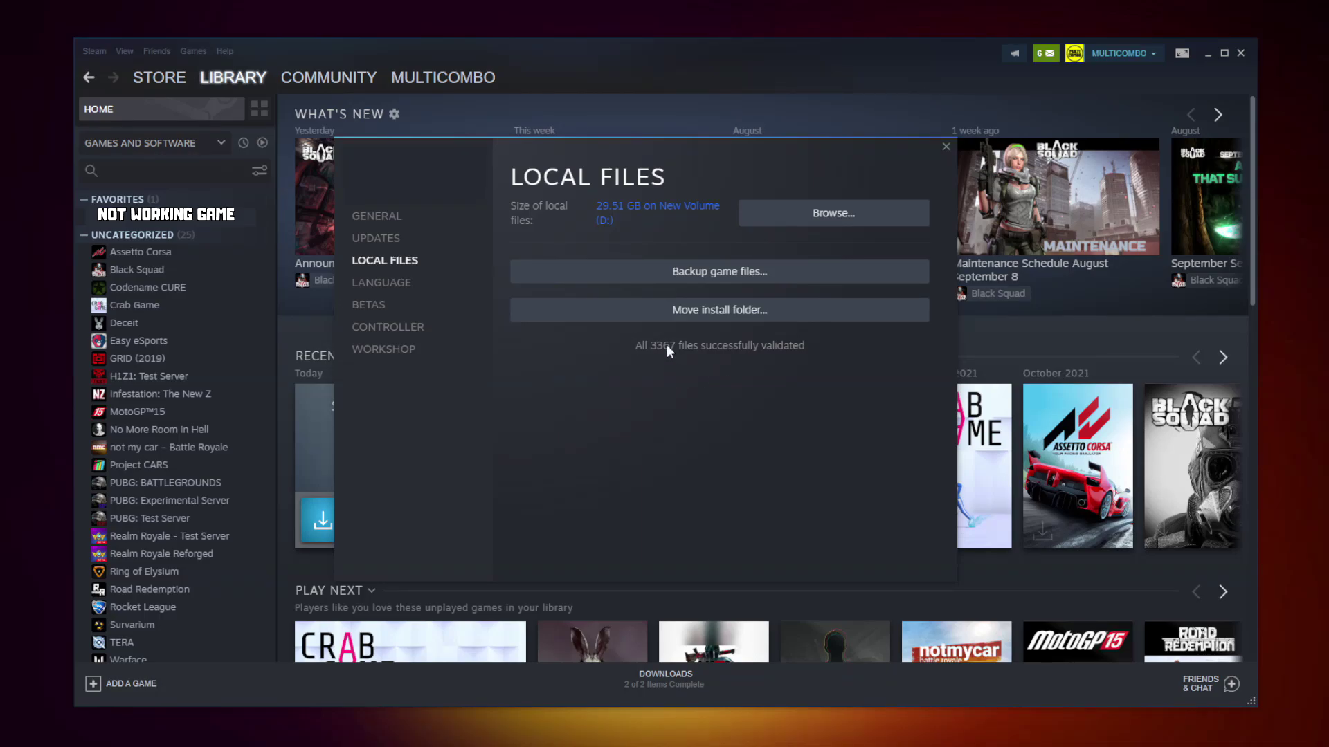
- Open the game's install folder and bring up the game executable's properties
left_click(796, 222)
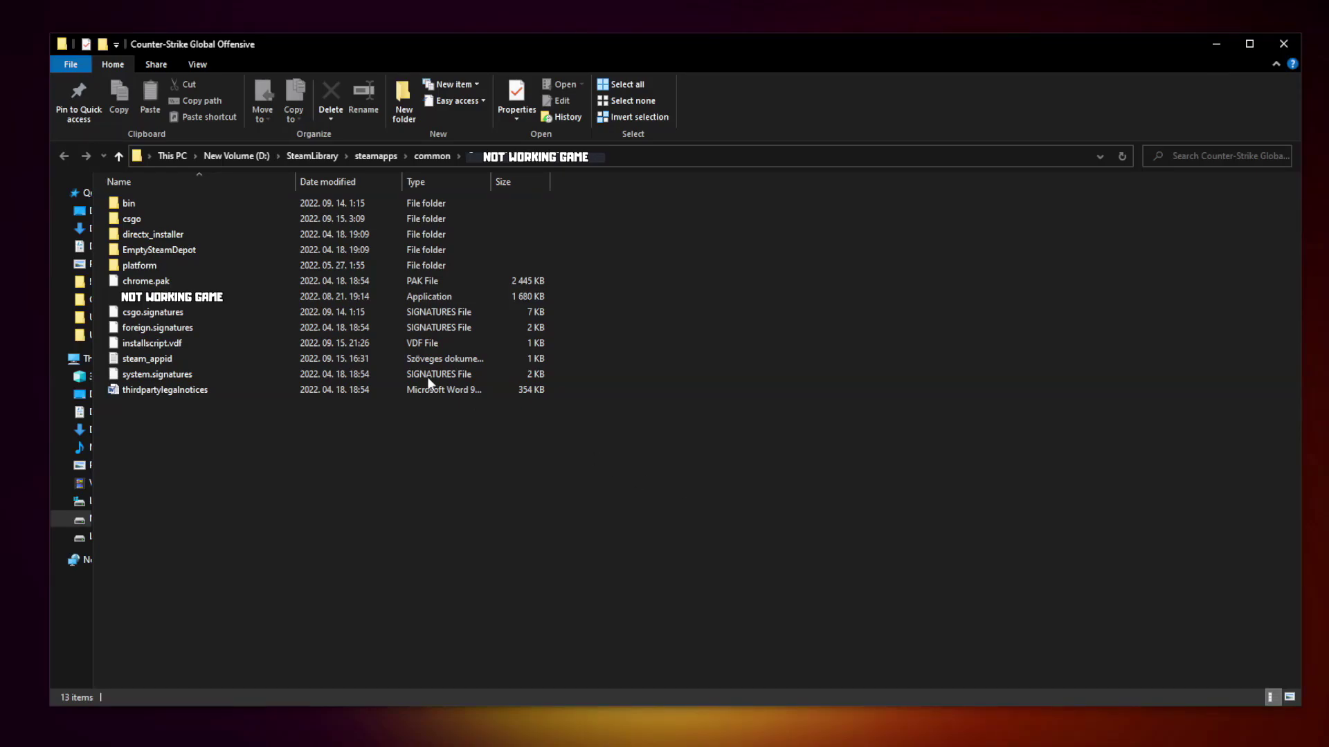
left_click(220, 301)
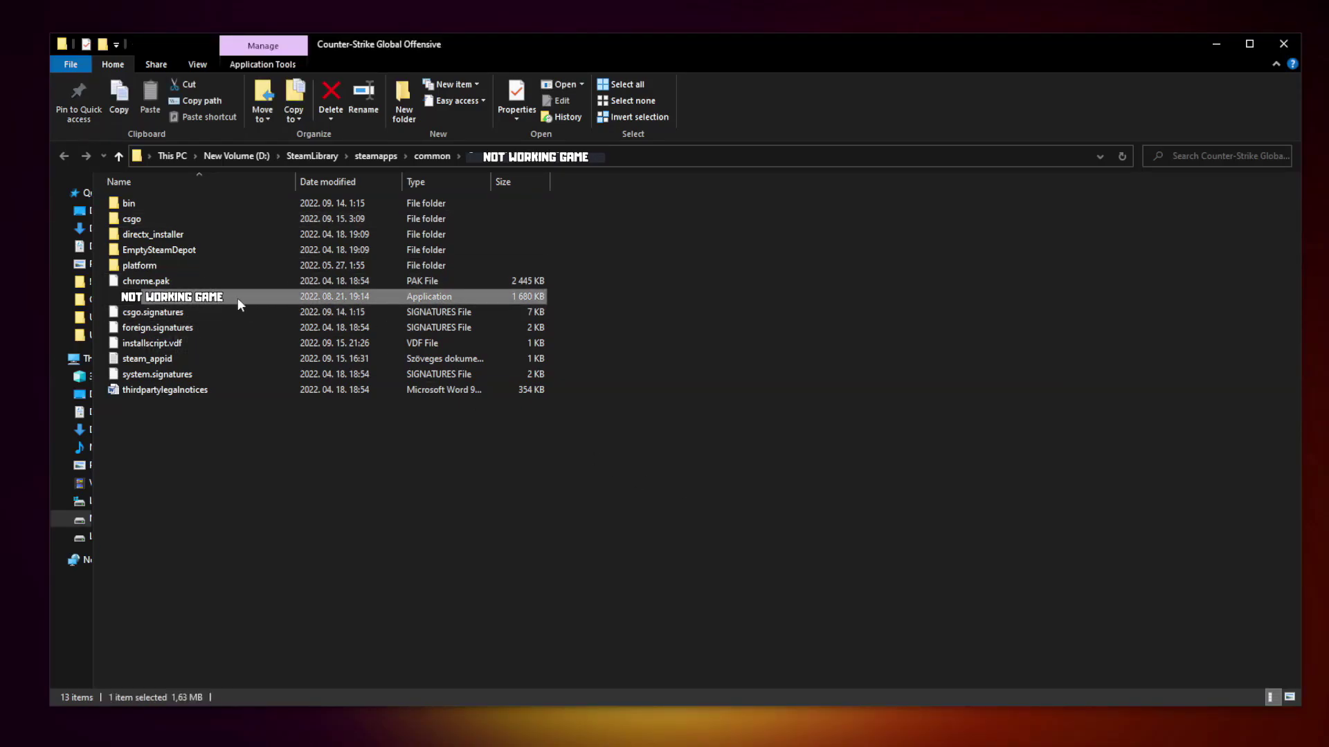
right_click(267, 303)
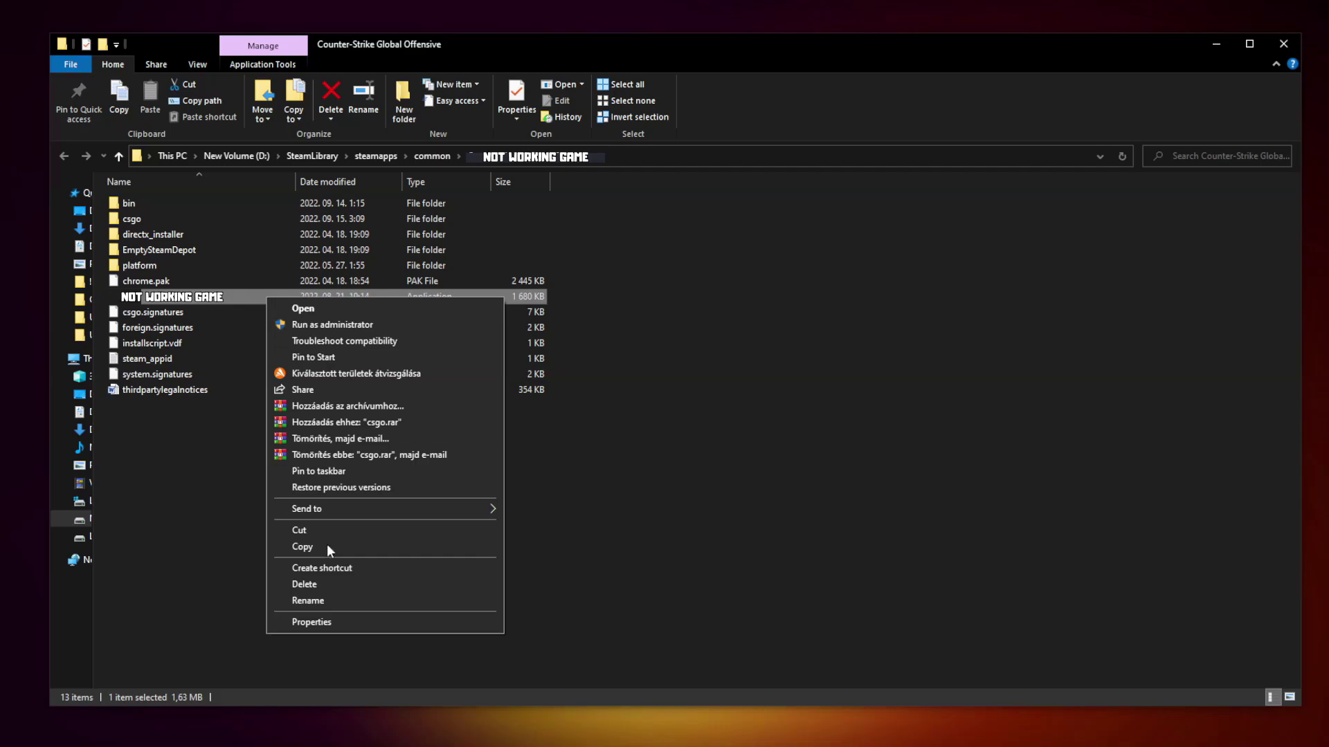
left_click(385, 621)
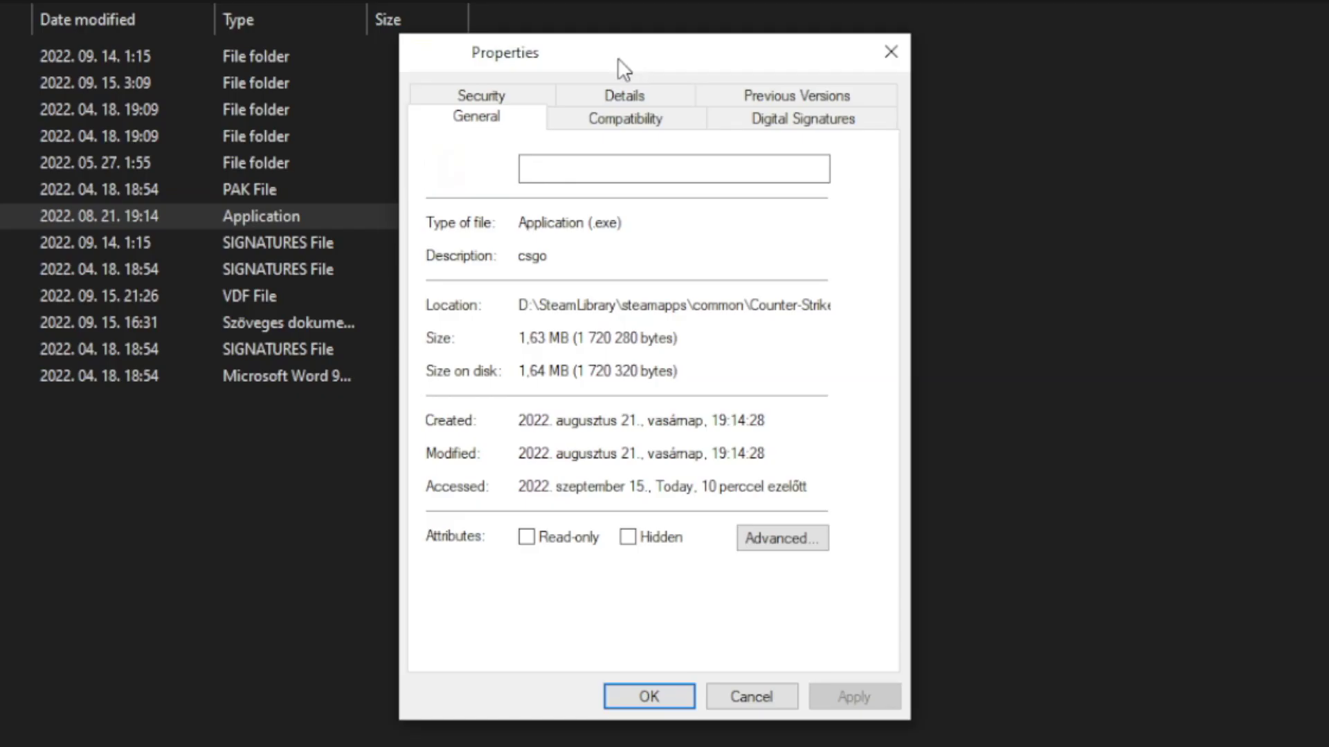
- Apply Windows 8 compatibility mode, disabled fullscreen optimizations and run as administrator
left_click(641, 127)
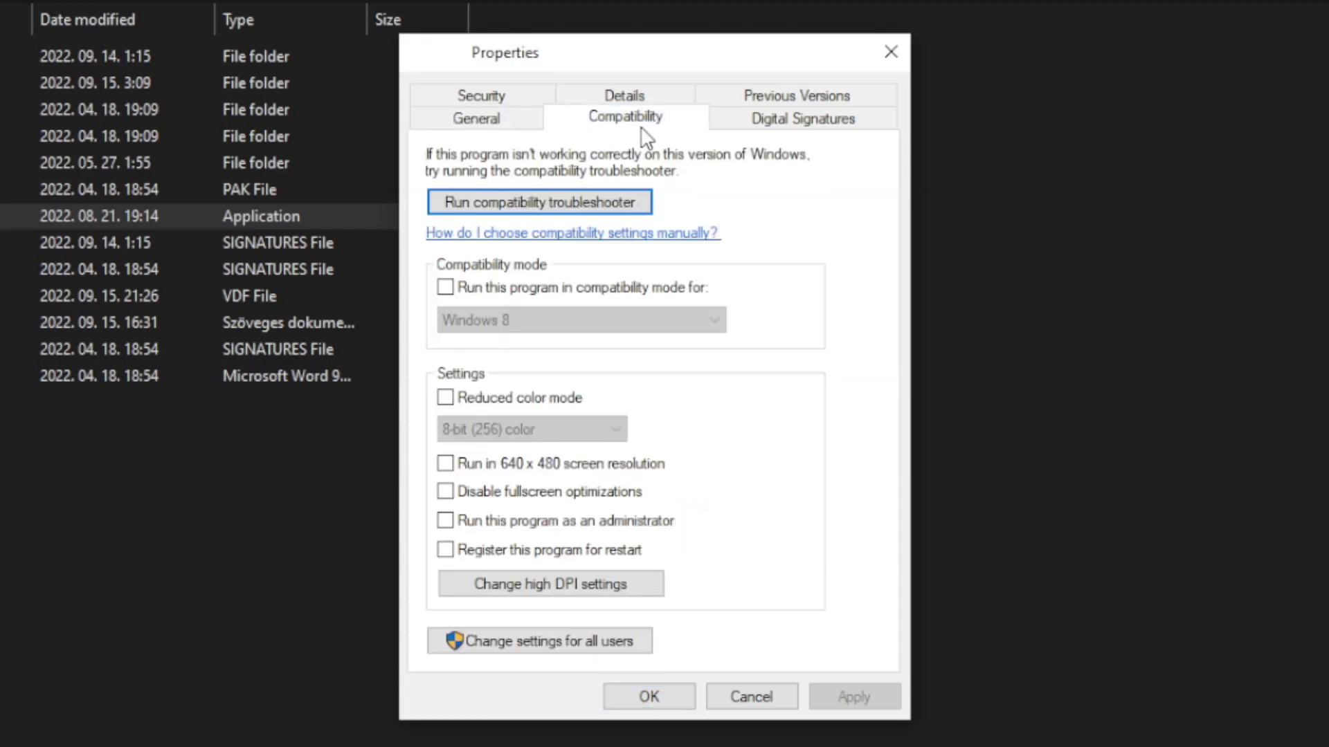
left_click(460, 289)
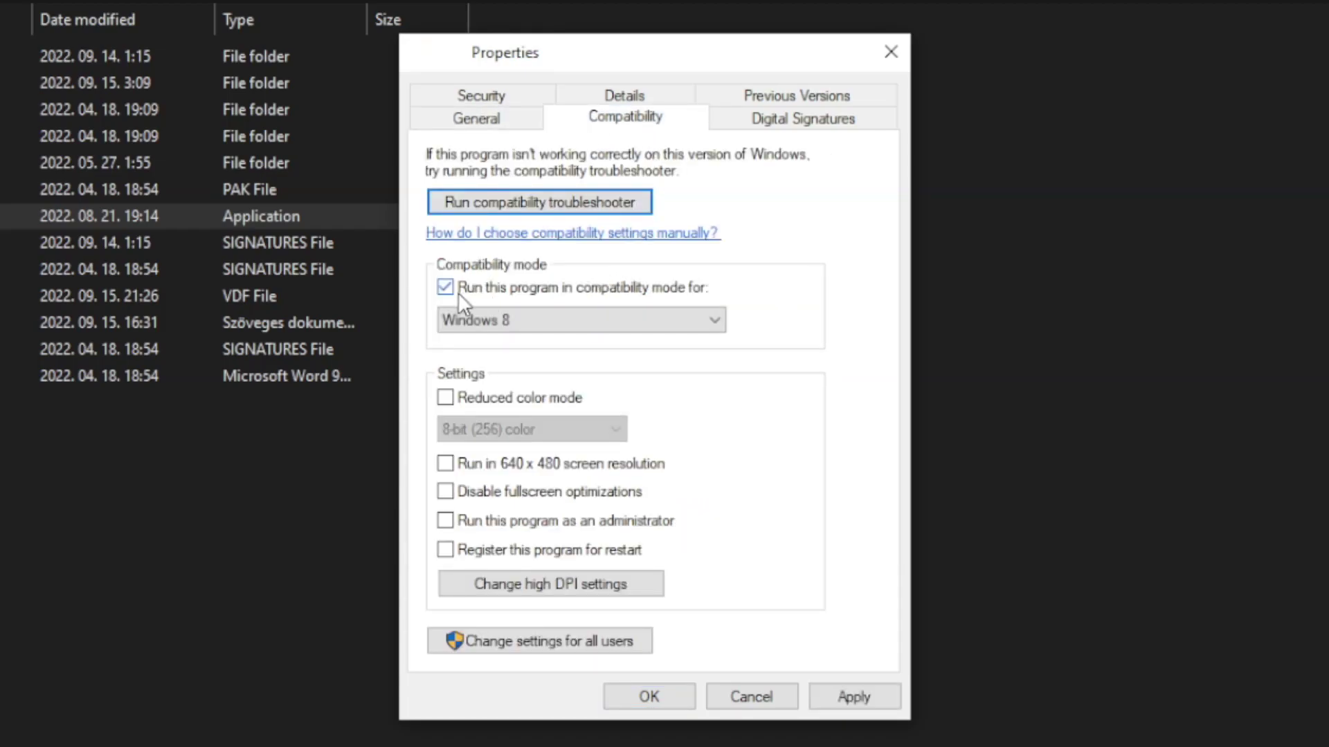
left_click(518, 321)
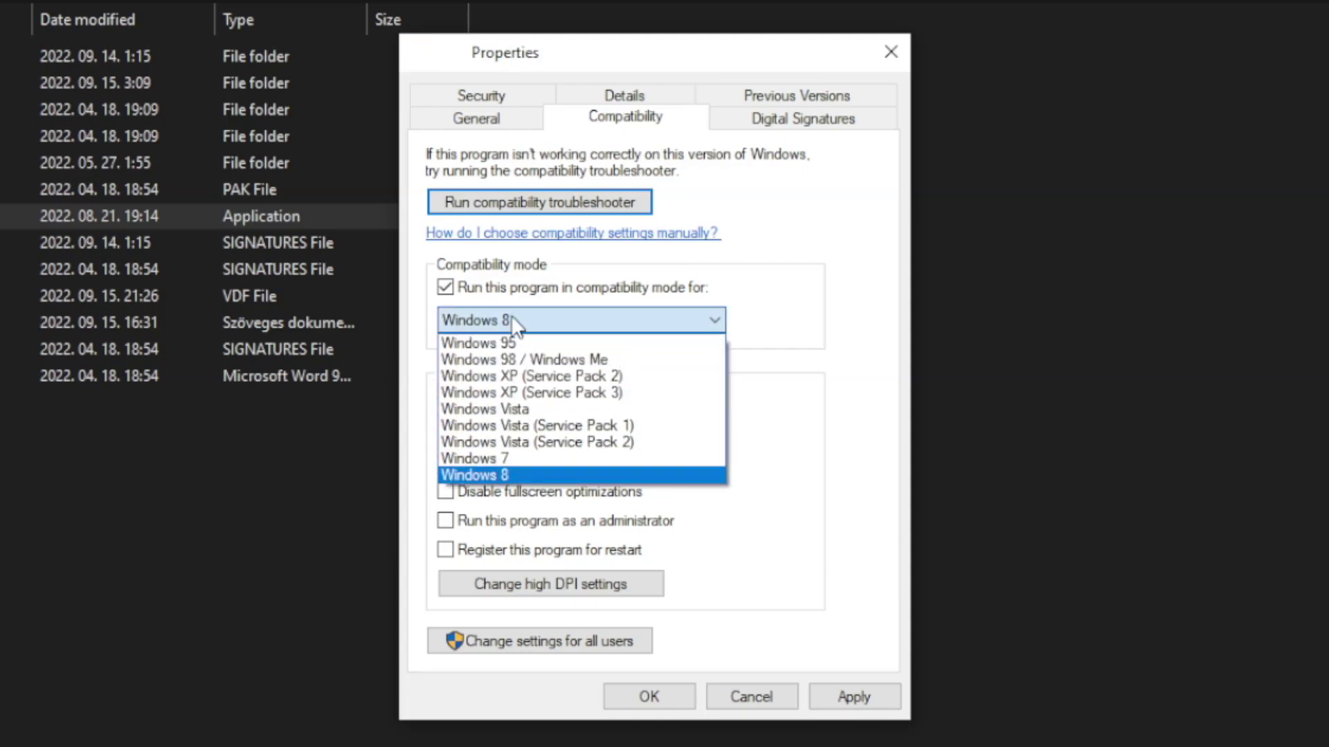
left_click(512, 475)
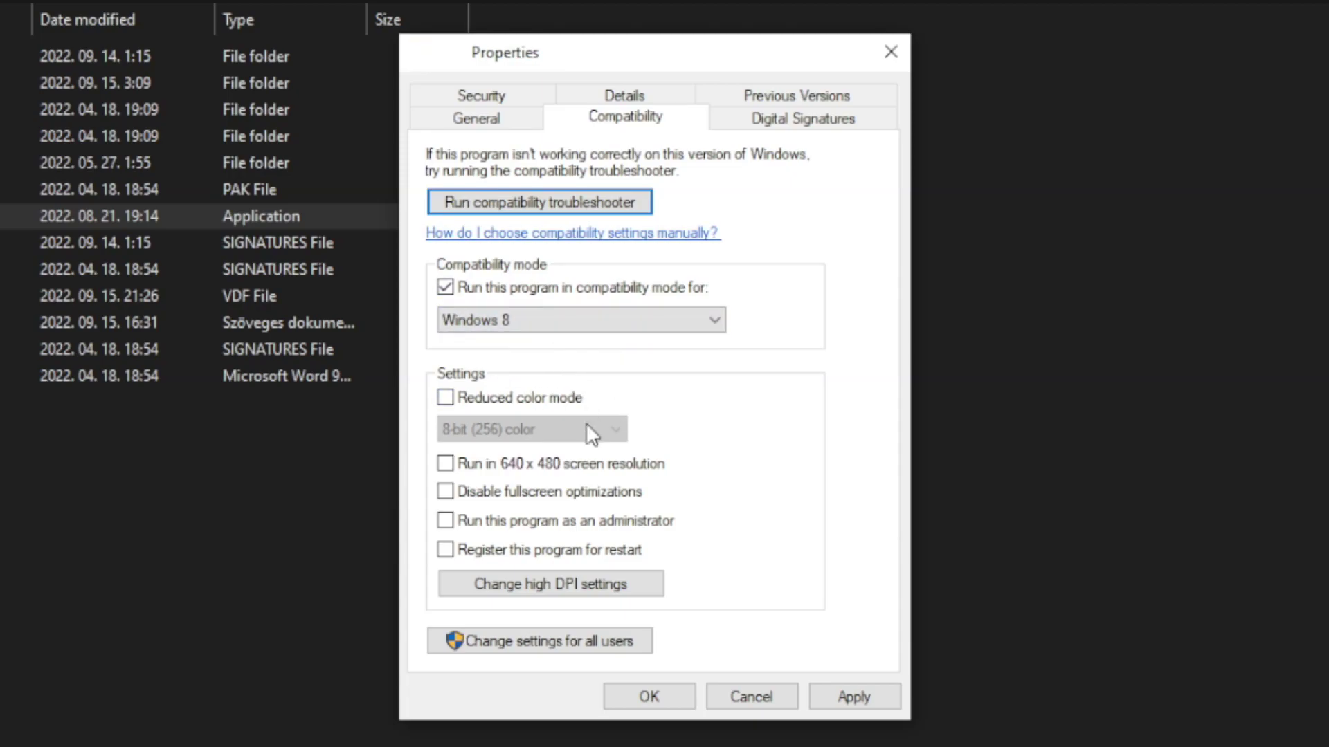
left_click(537, 497)
left_click(641, 529)
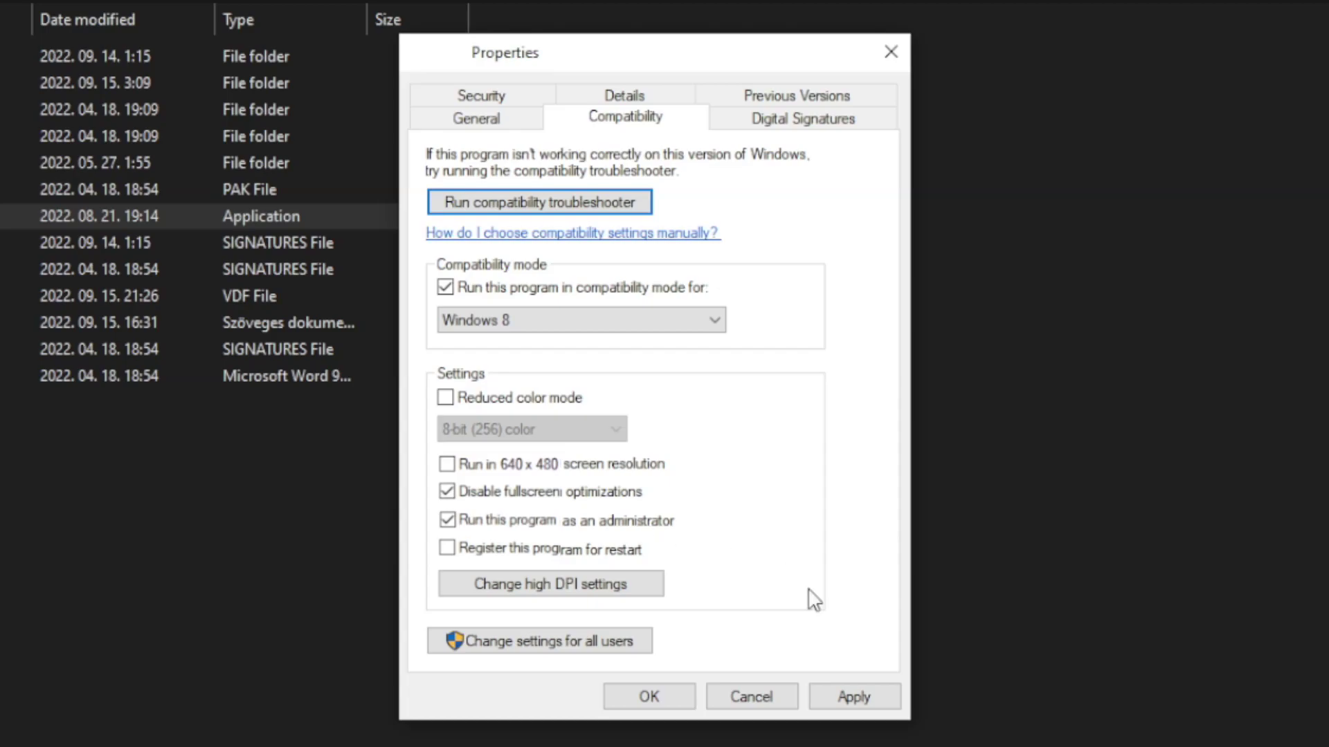
left_click(862, 698)
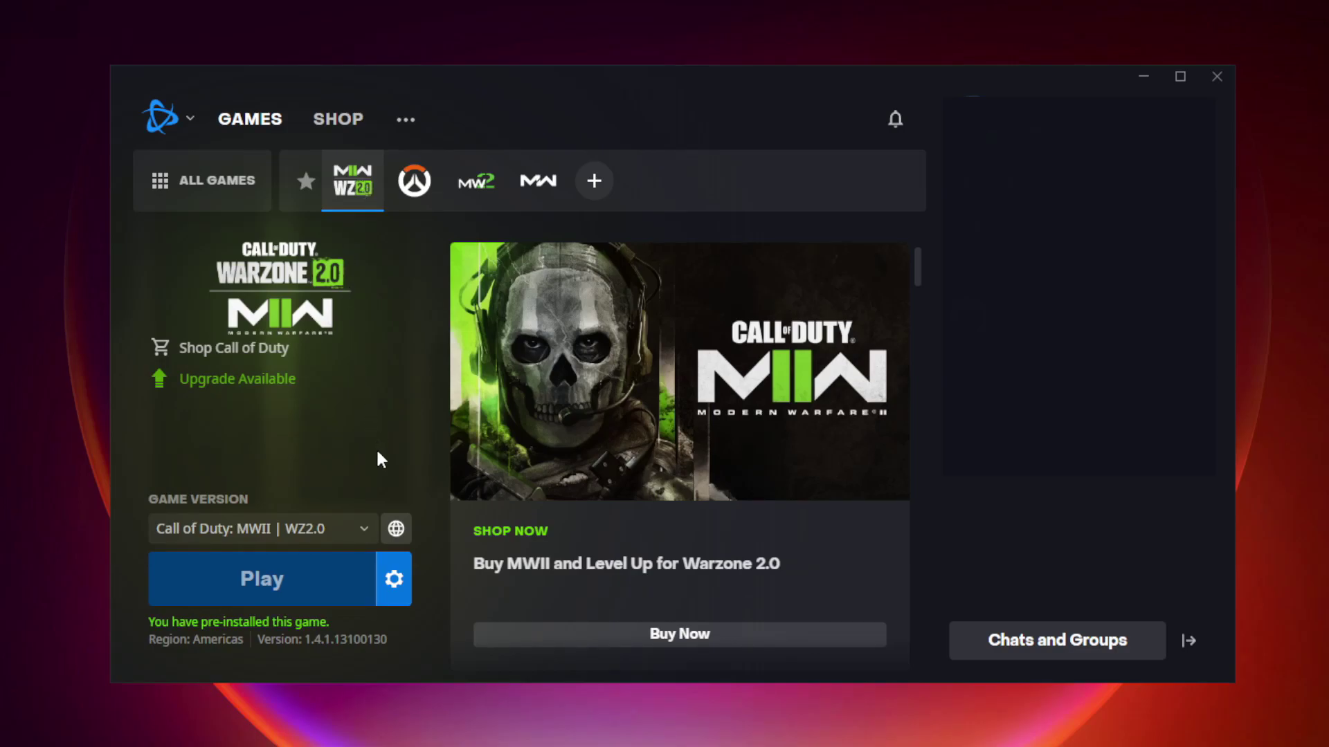
- Begin a Scan and Repair of Call of Duty: MWII | WZ2.0 from its gear menu
left_click(396, 581)
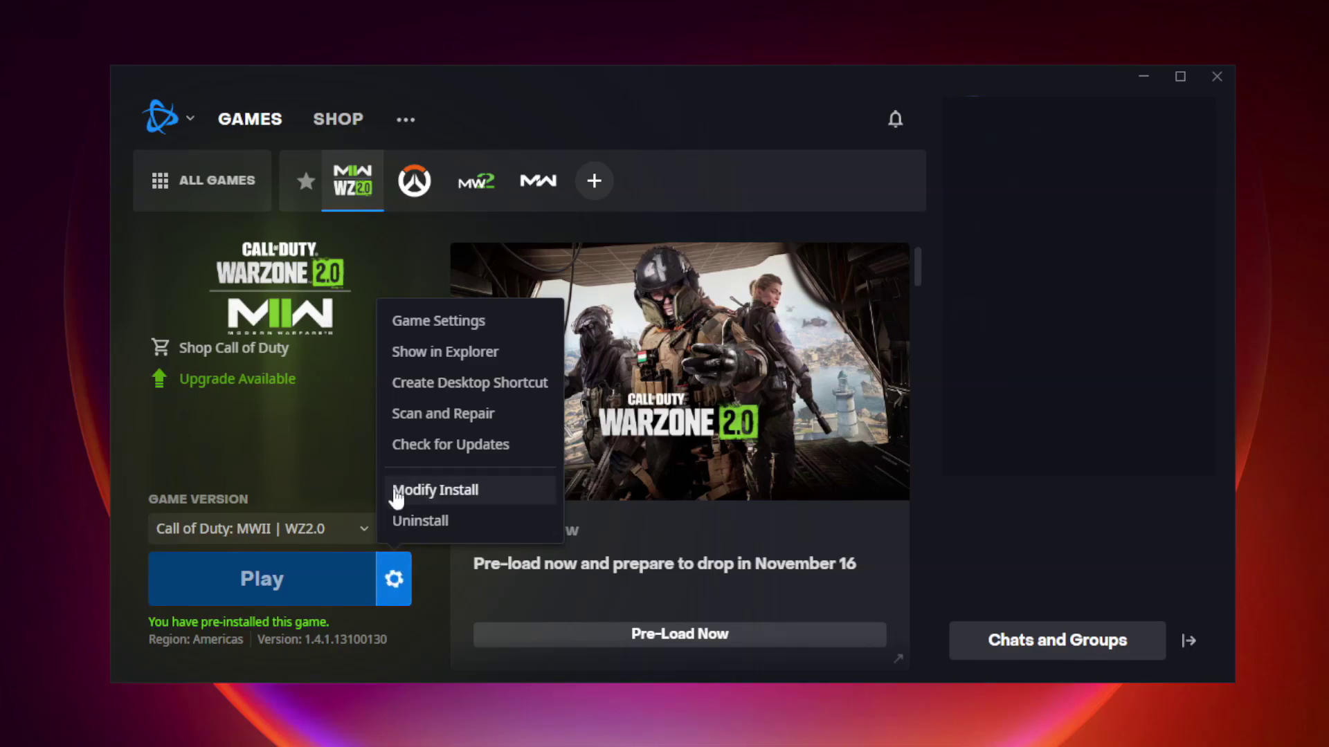
left_click(474, 415)
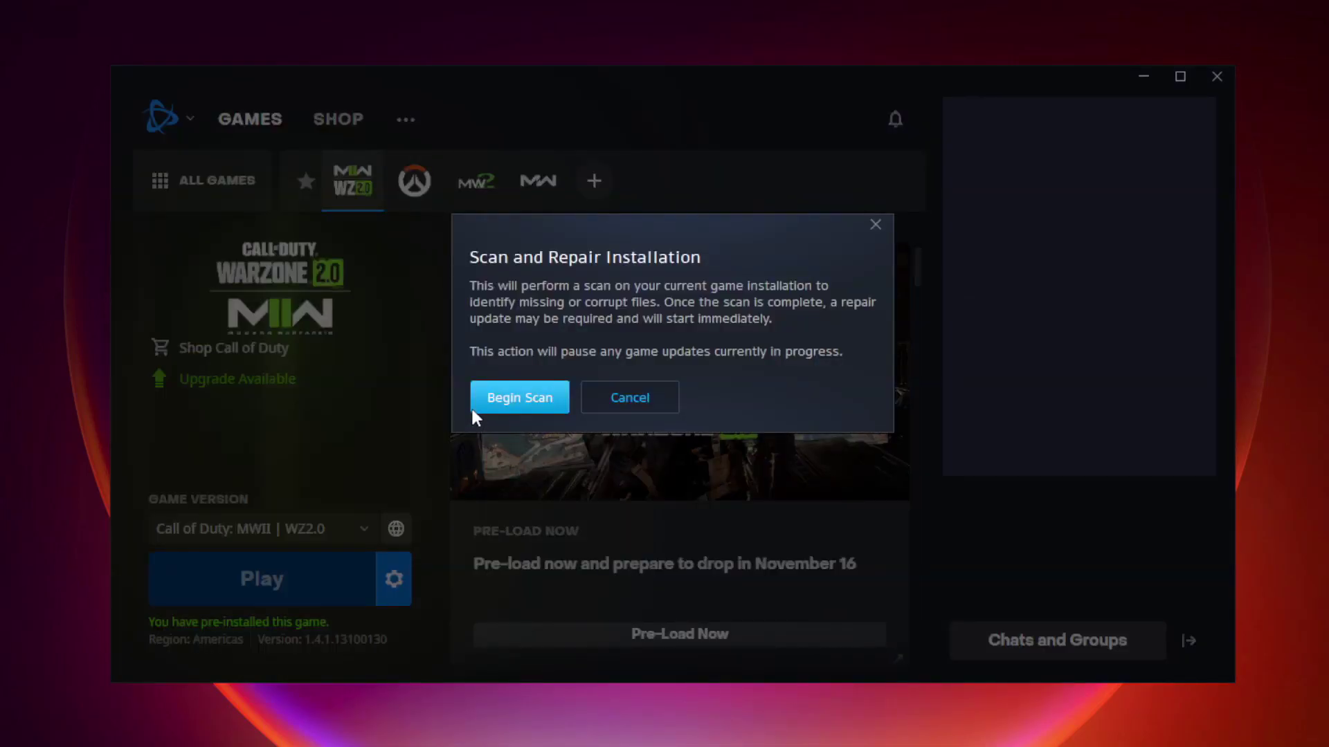
left_click(524, 401)
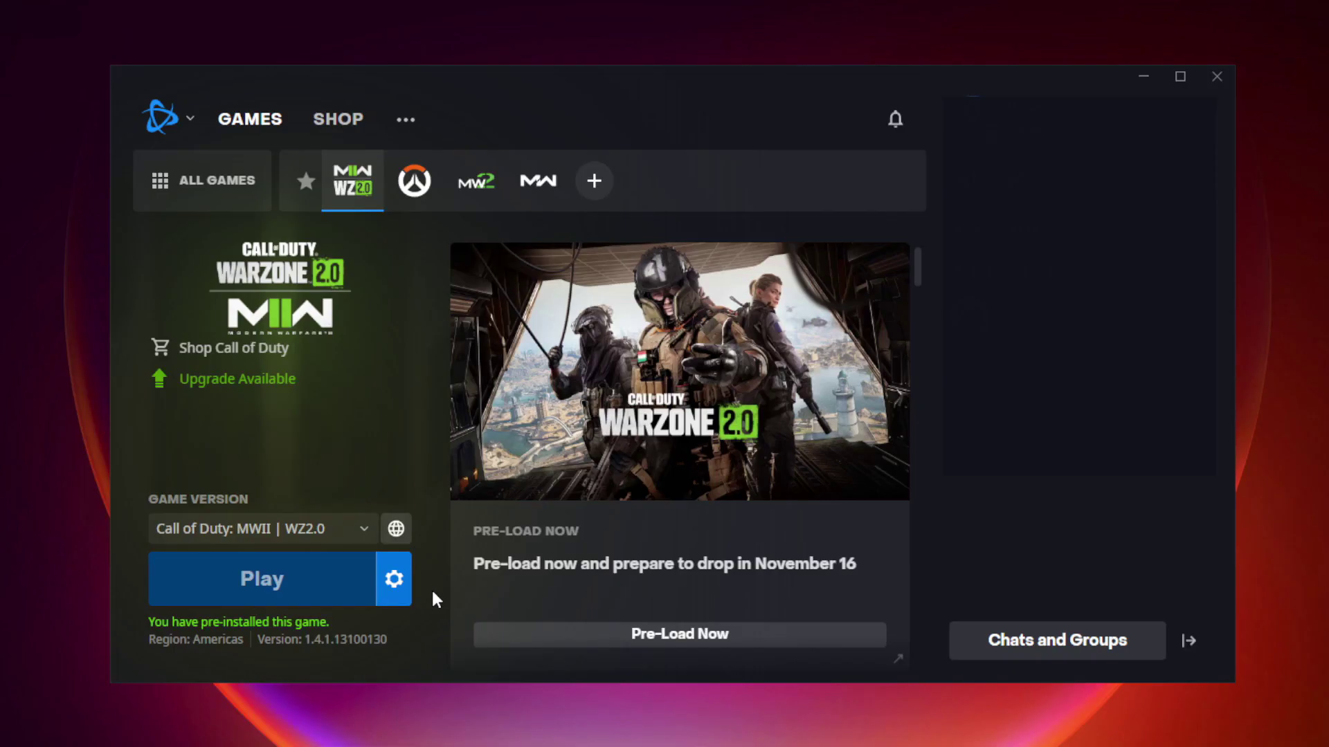
- Show the Call of Duty install folder in Explorer and right-click the Call of Duty Launcher
left_click(396, 584)
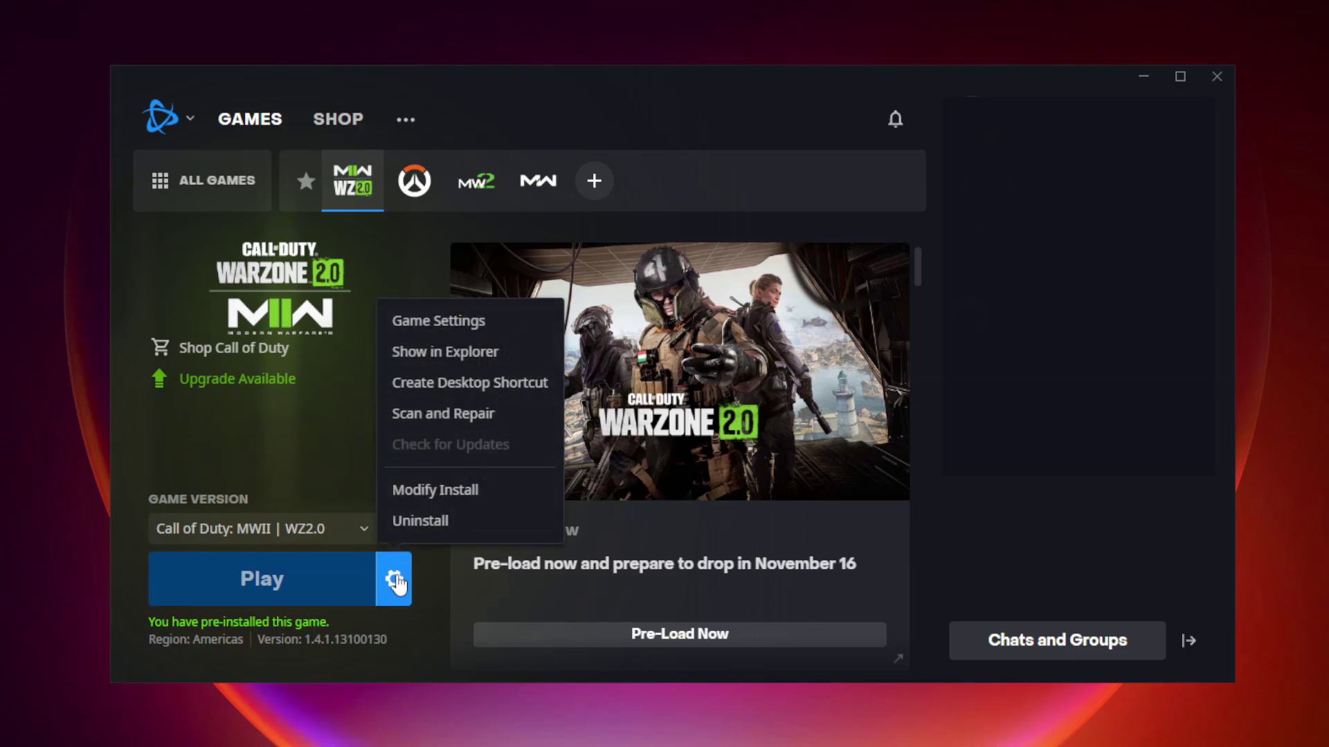
left_click(440, 355)
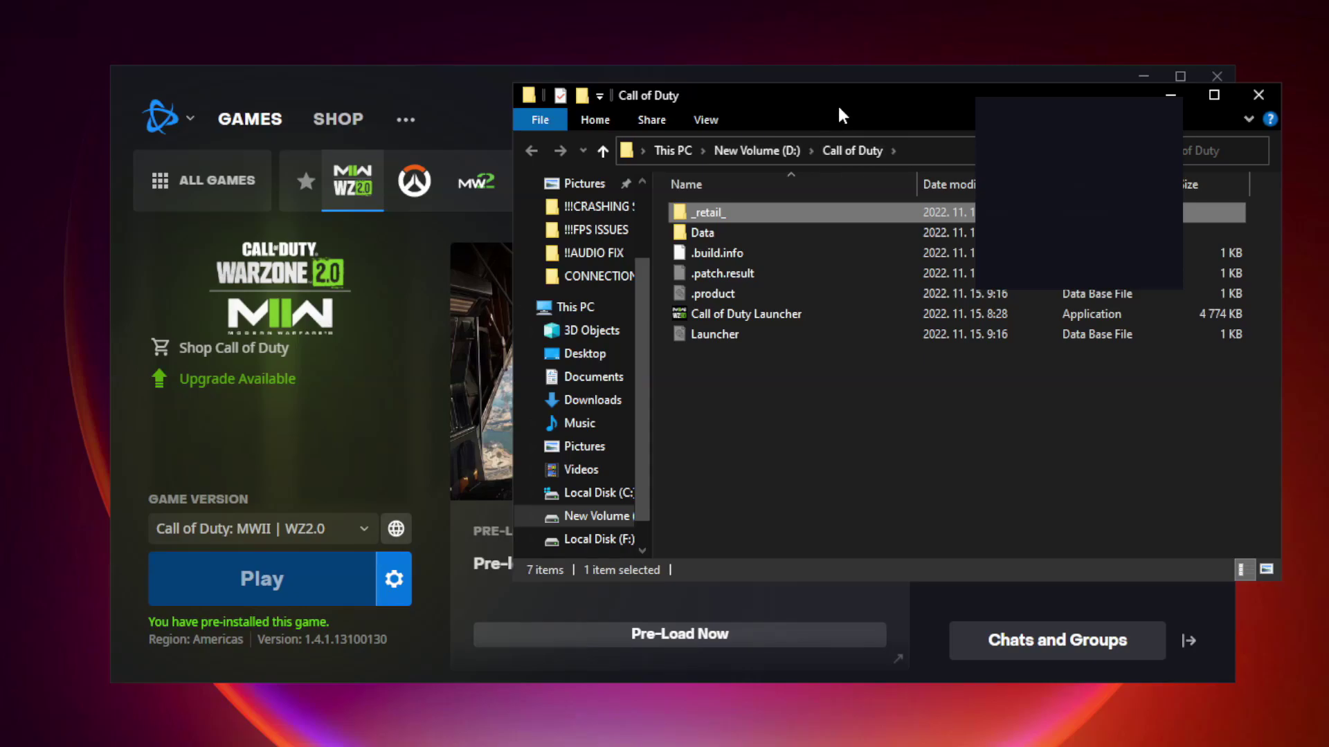
left_click_drag(839, 100, 576, 145)
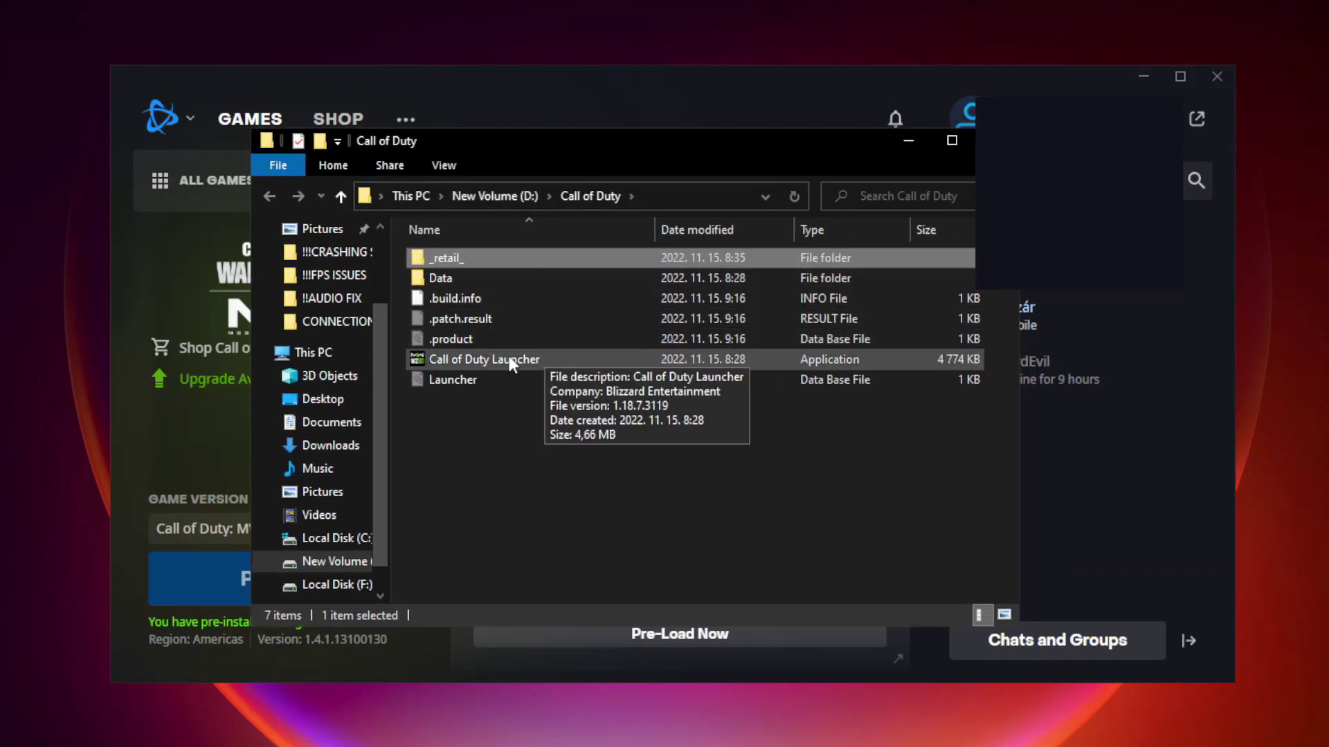
left_click(482, 363)
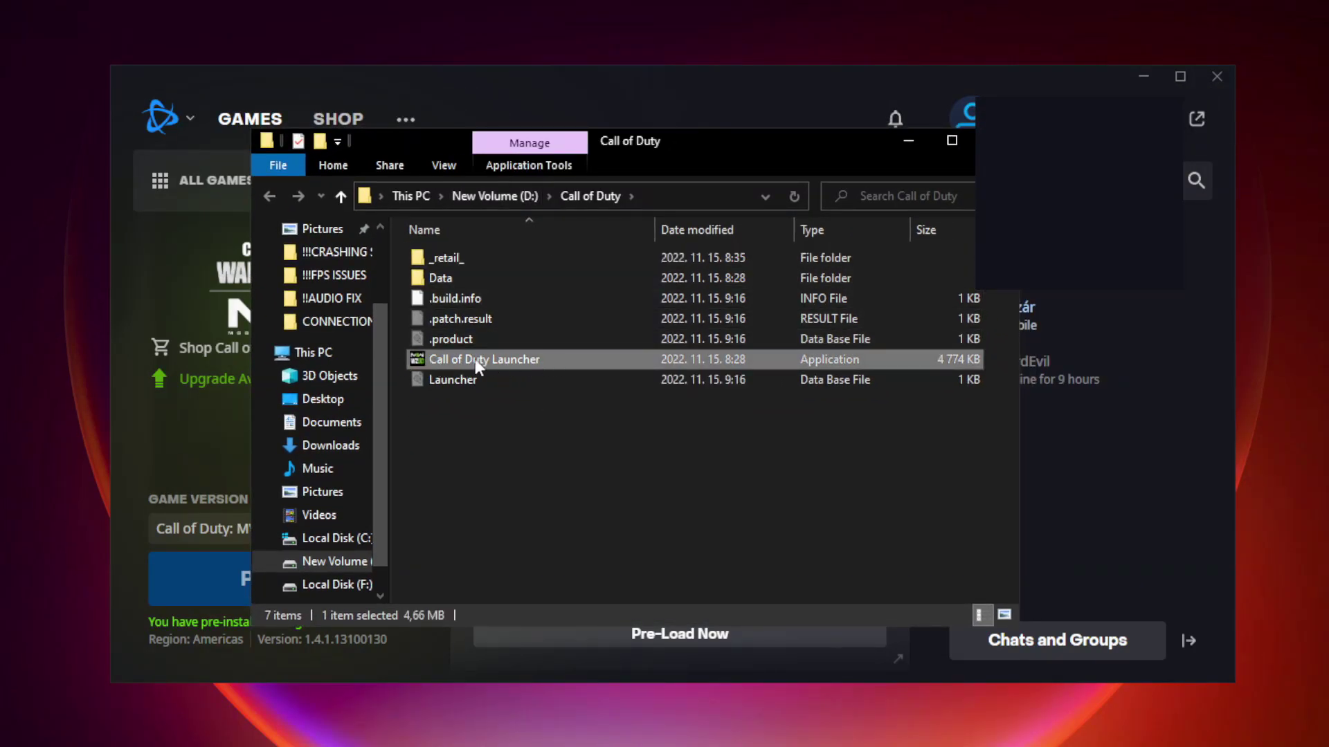
right_click(476, 360)
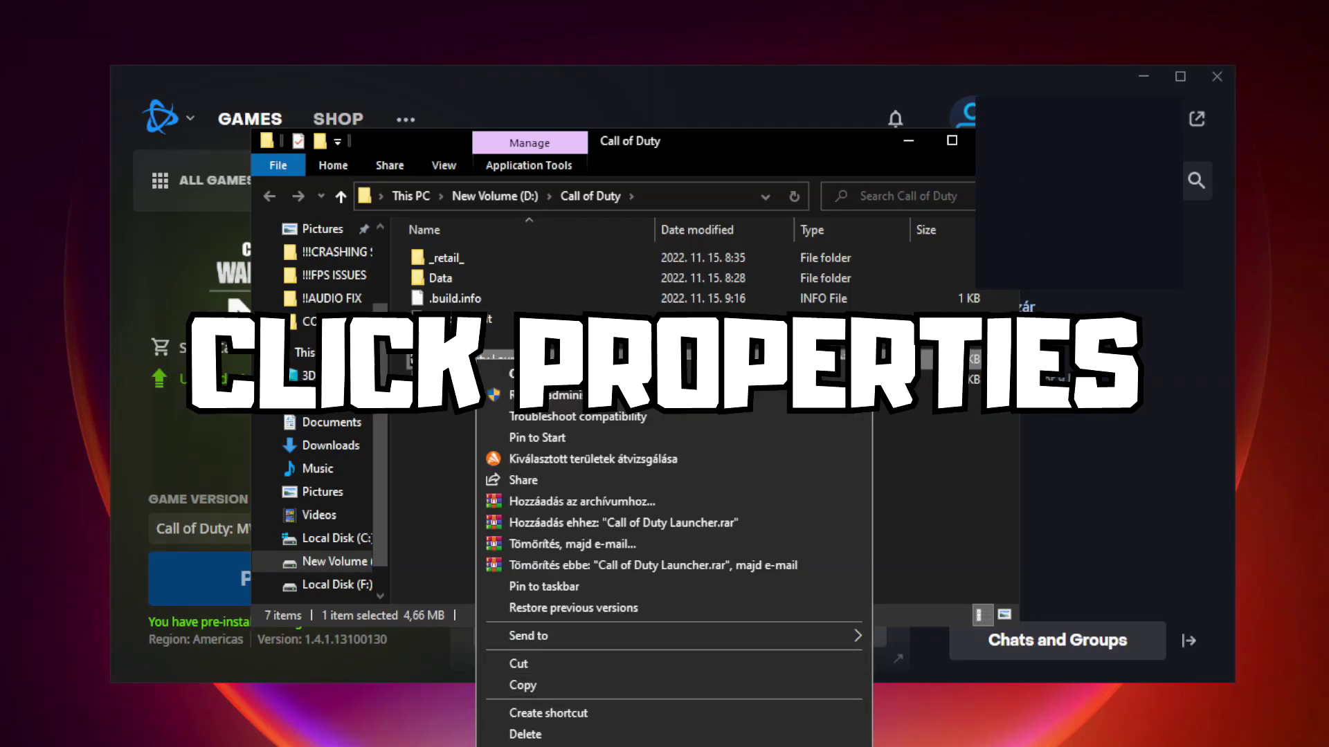
- Apply the Call of Duty Launcher's disabled fullscreen optimizations and run-as-administrator
key("r")
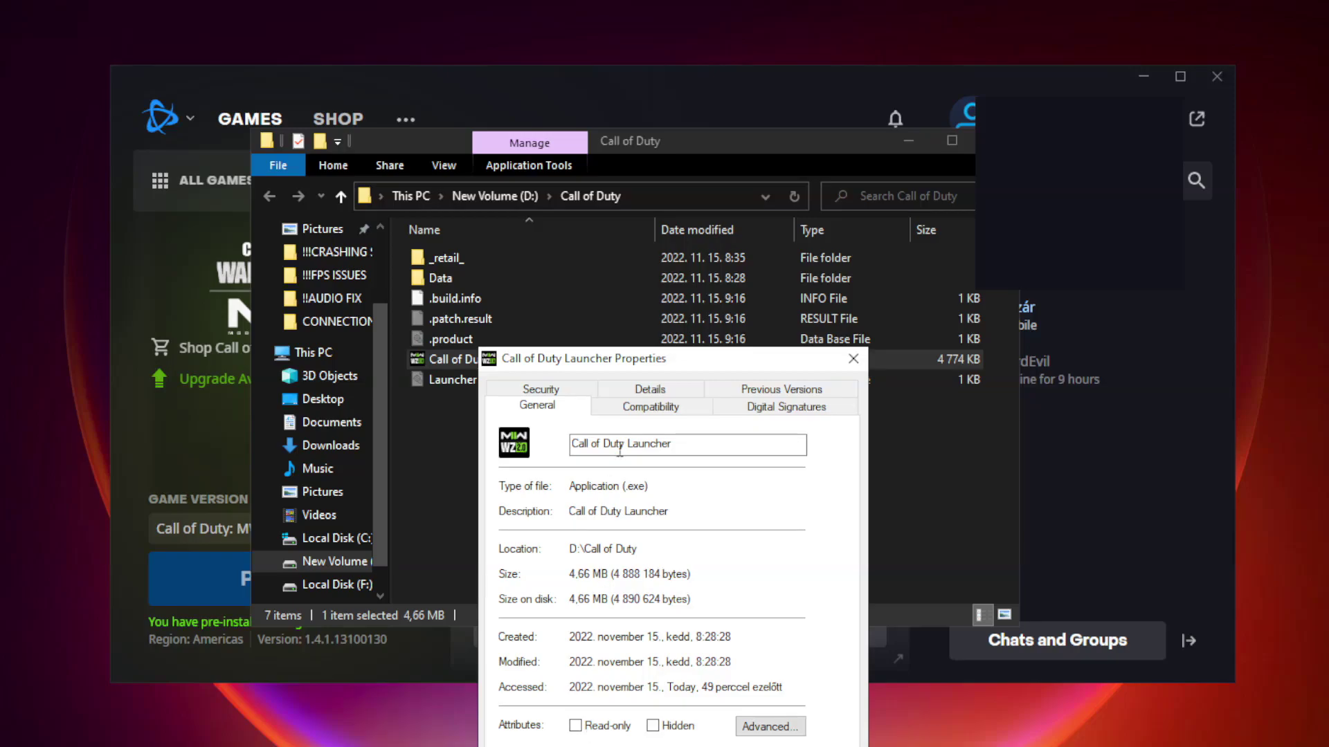
left_click_drag(648, 365, 631, 158)
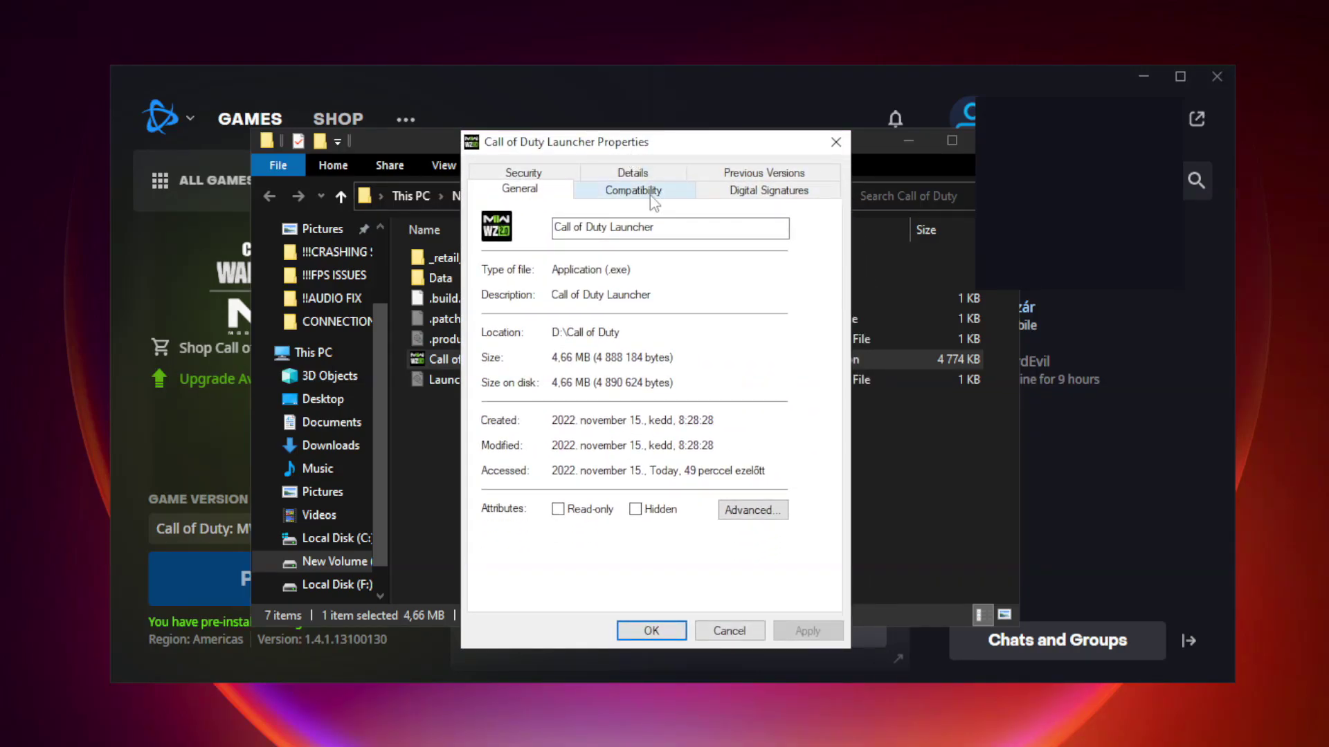
left_click(626, 198)
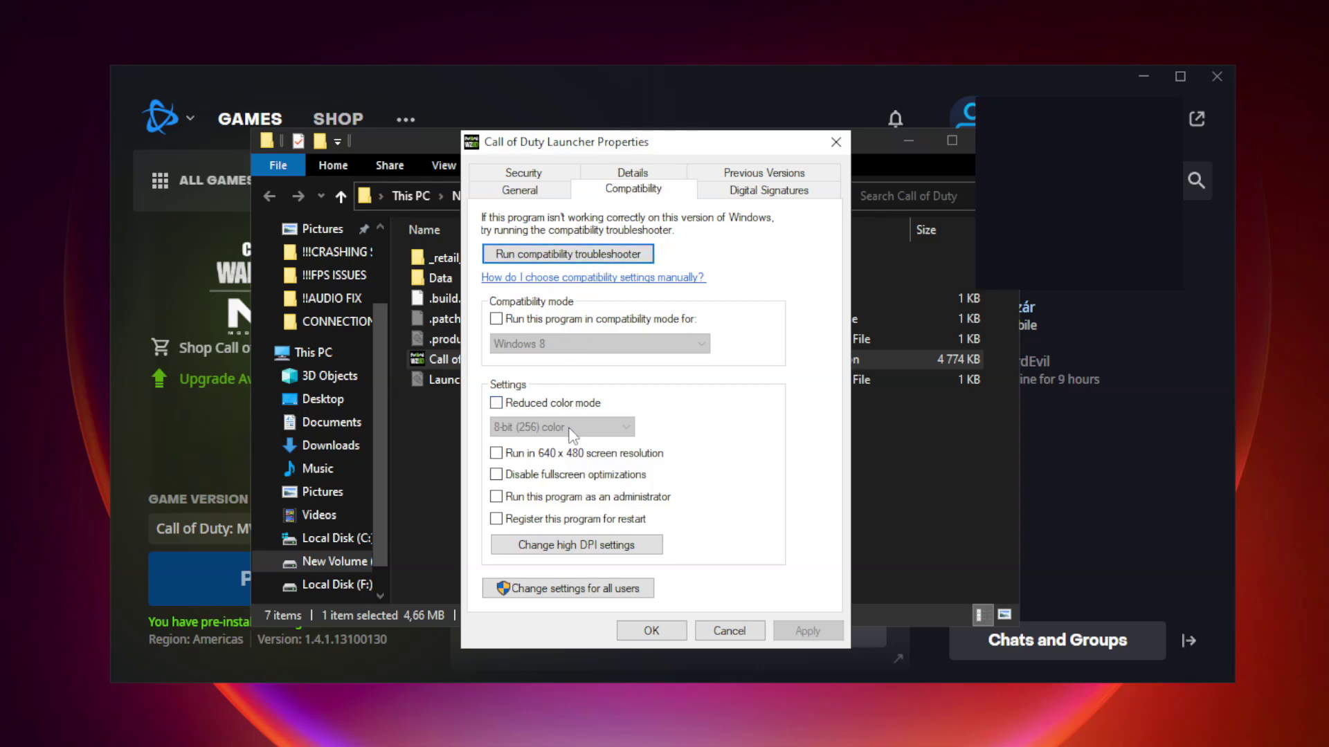
left_click(522, 476)
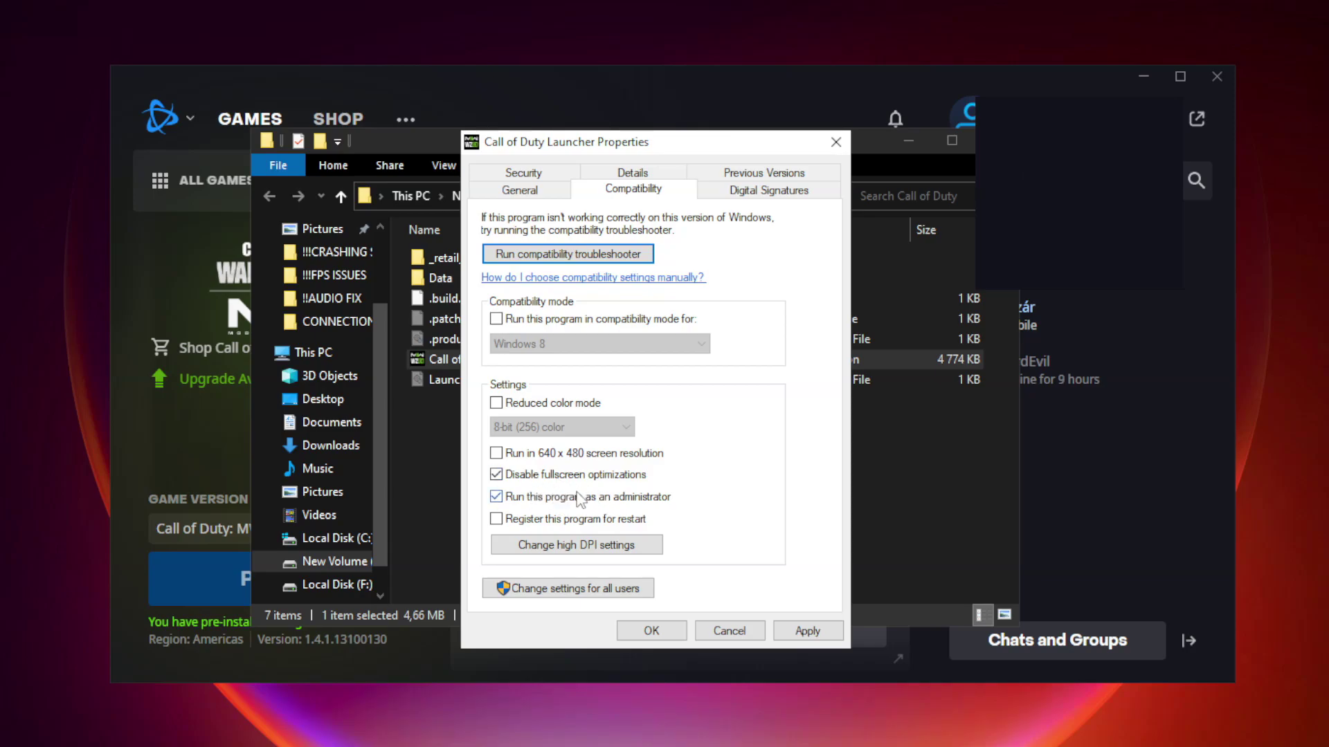
left_click(816, 638)
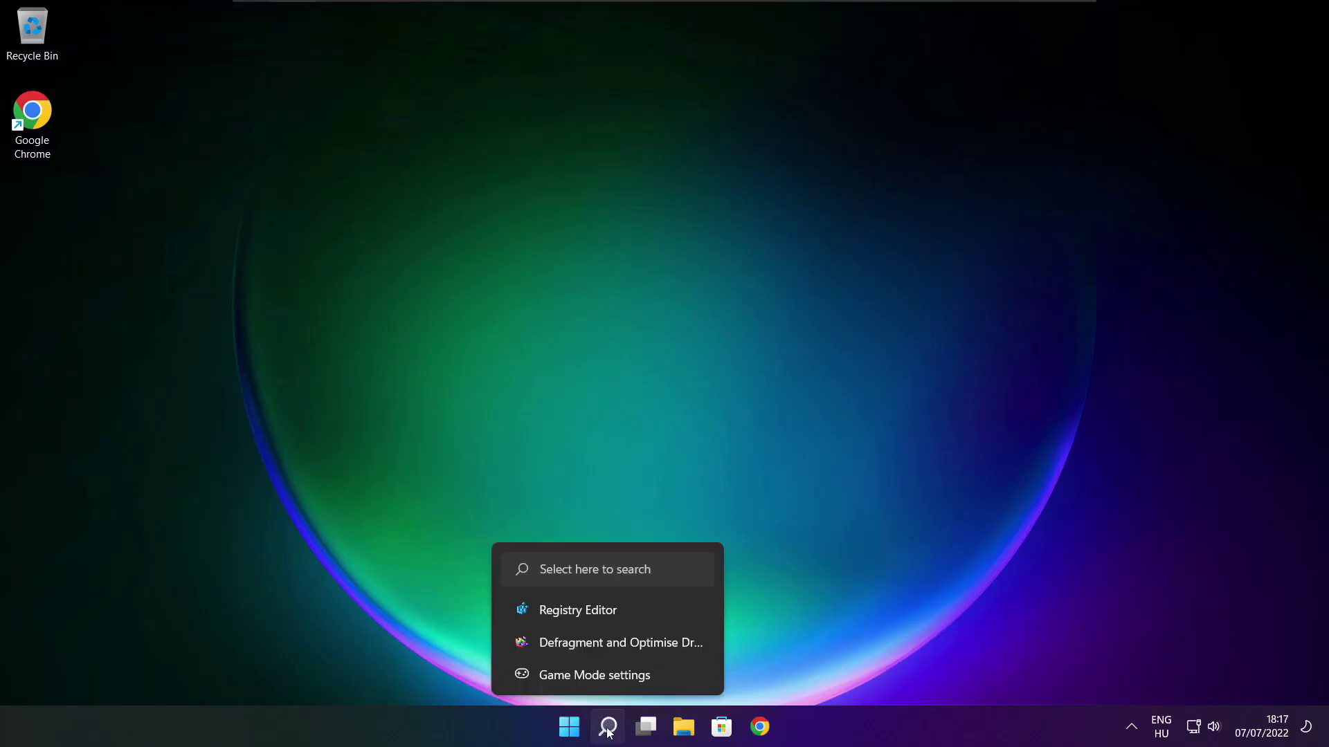
- Check Windows Update via an 'updates' search, confirm it's up to date, then close Settings
left_click(608, 726)
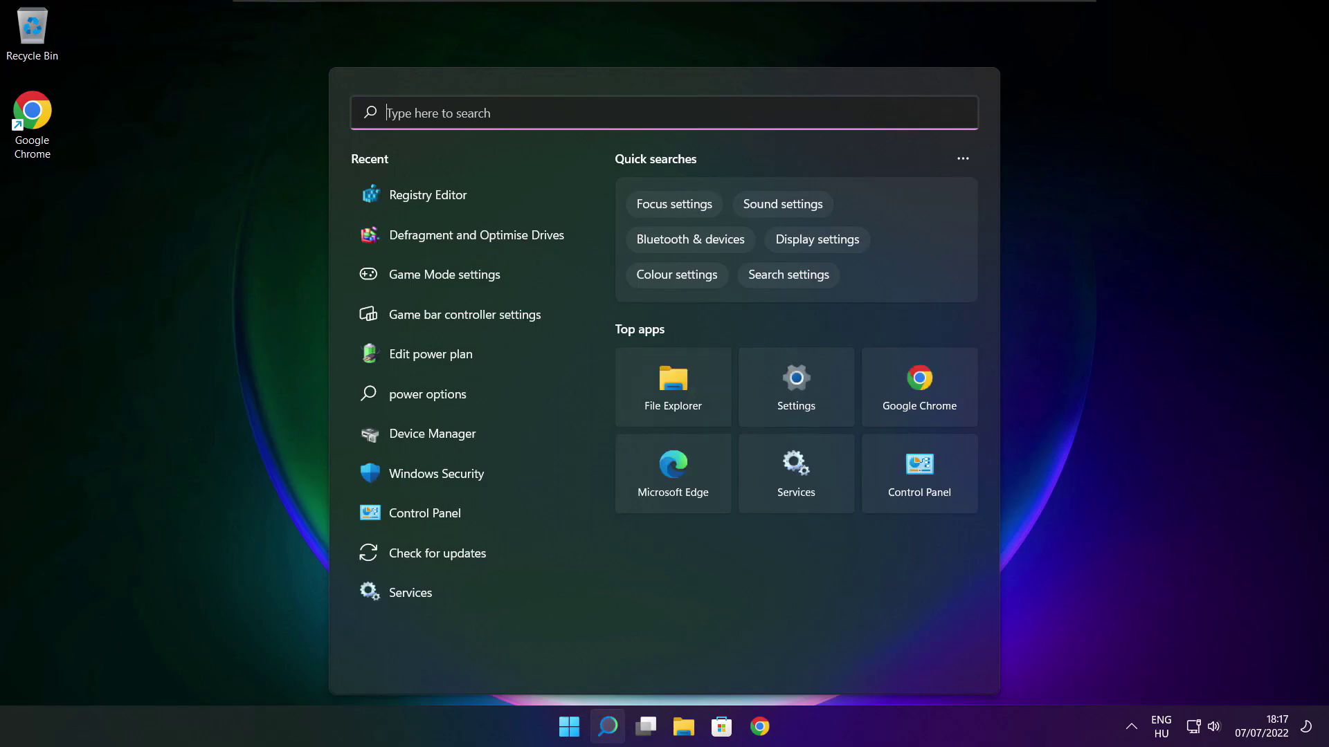
type("updates")
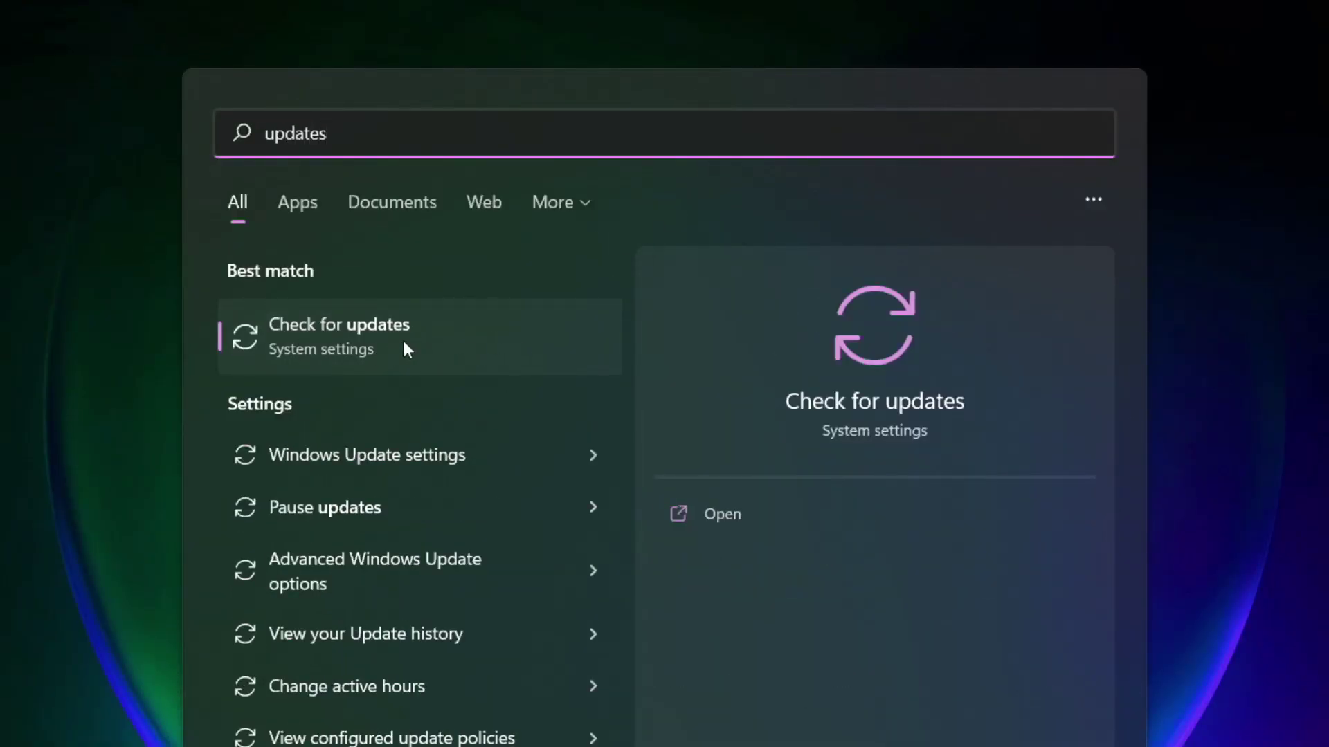
left_click(403, 346)
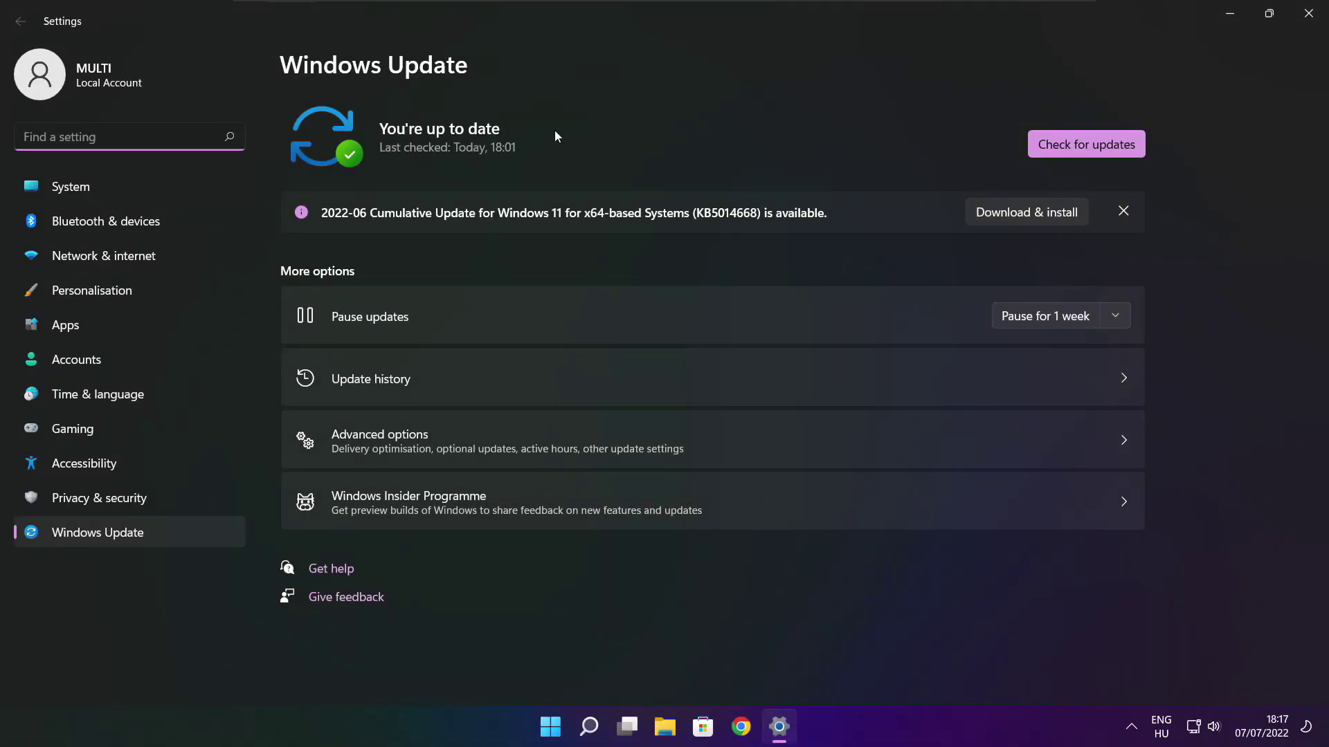
left_click(1086, 144)
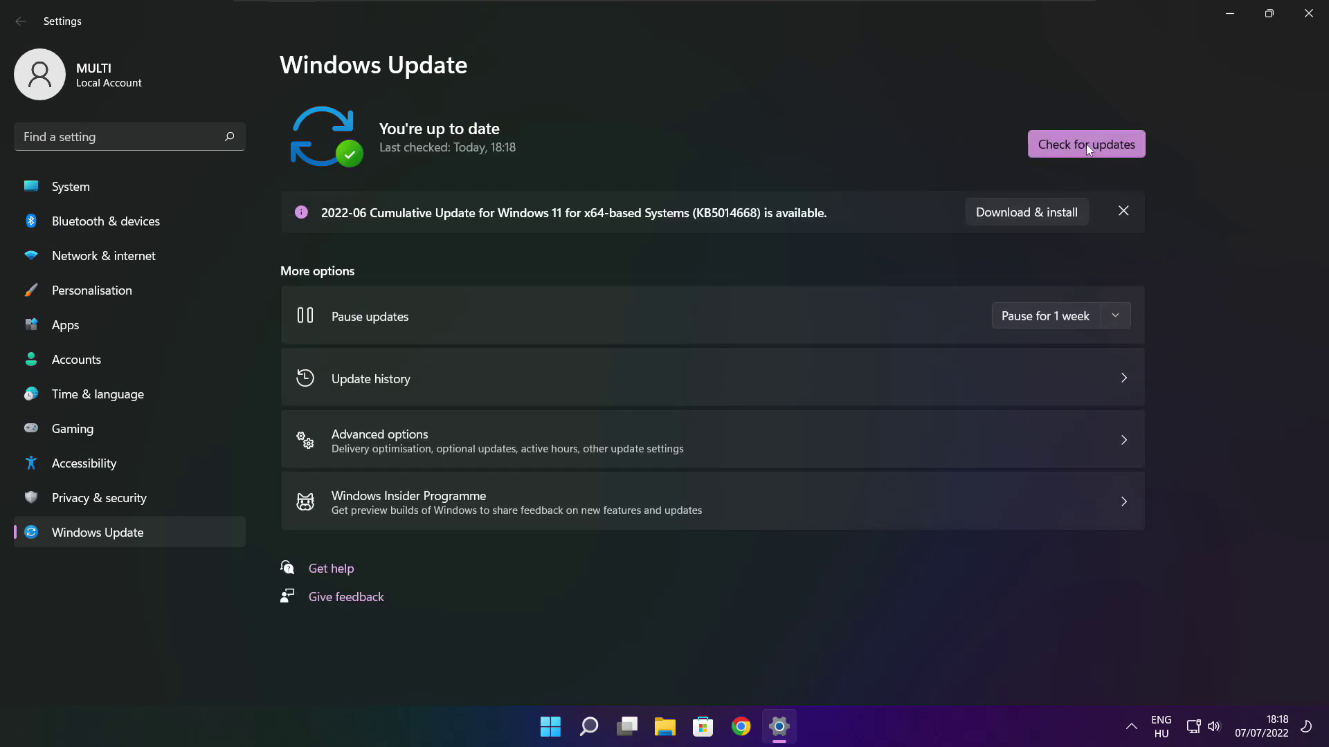
left_click(1307, 20)
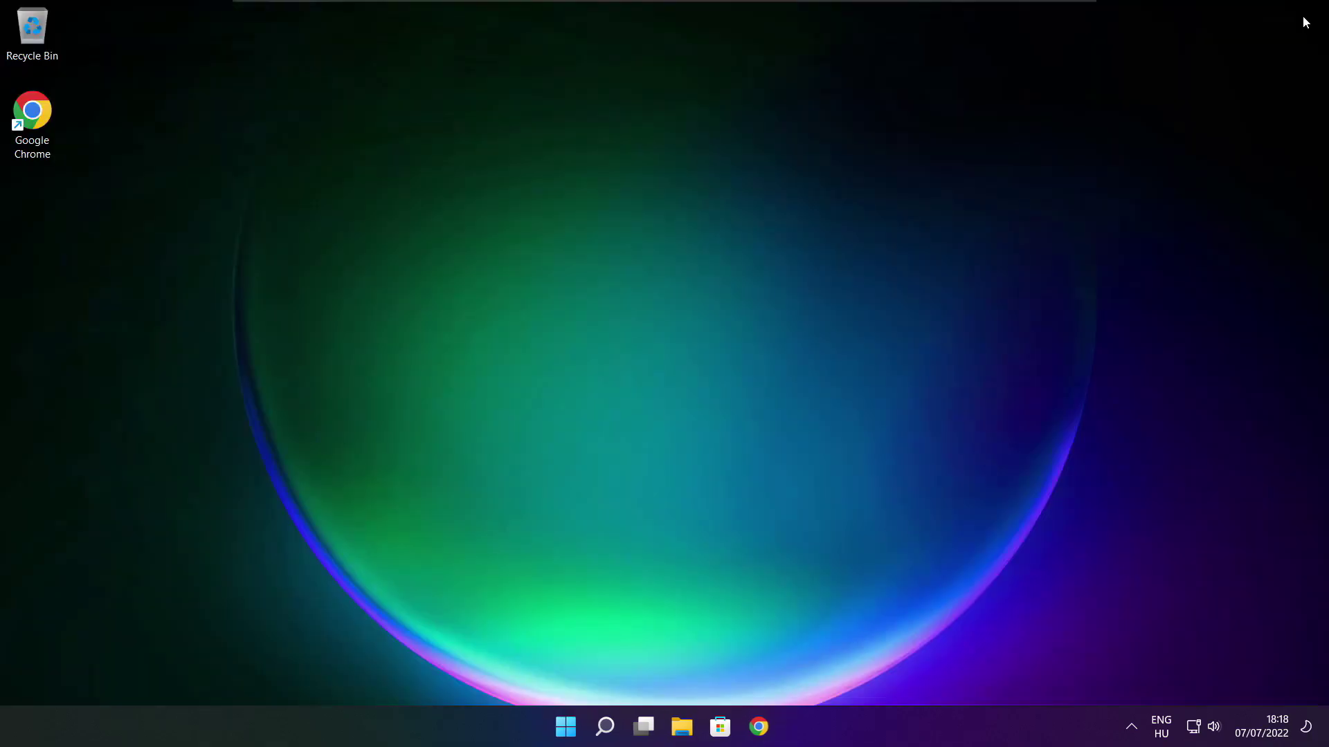
- Return to Chrome and scroll down the DirectX End-User Runtime download page
left_click(760, 727)
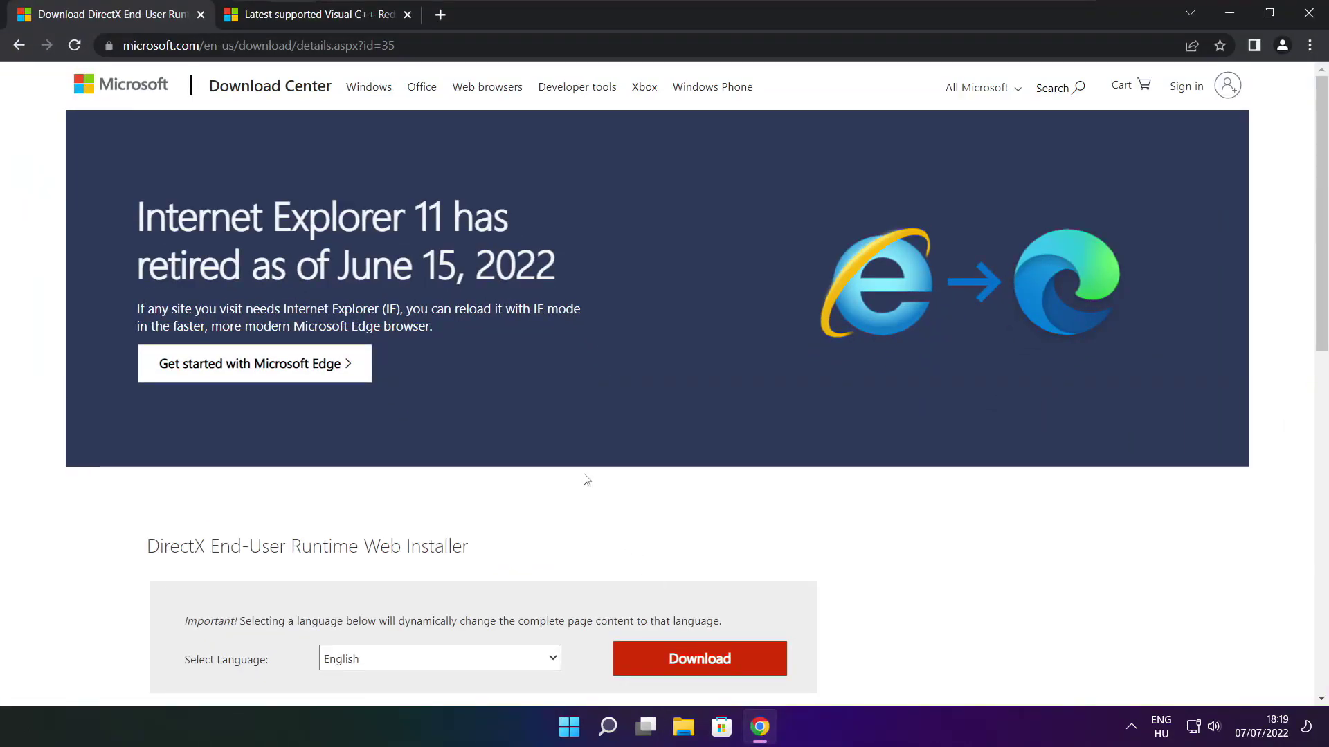
left_click_drag(398, 45, 123, 45)
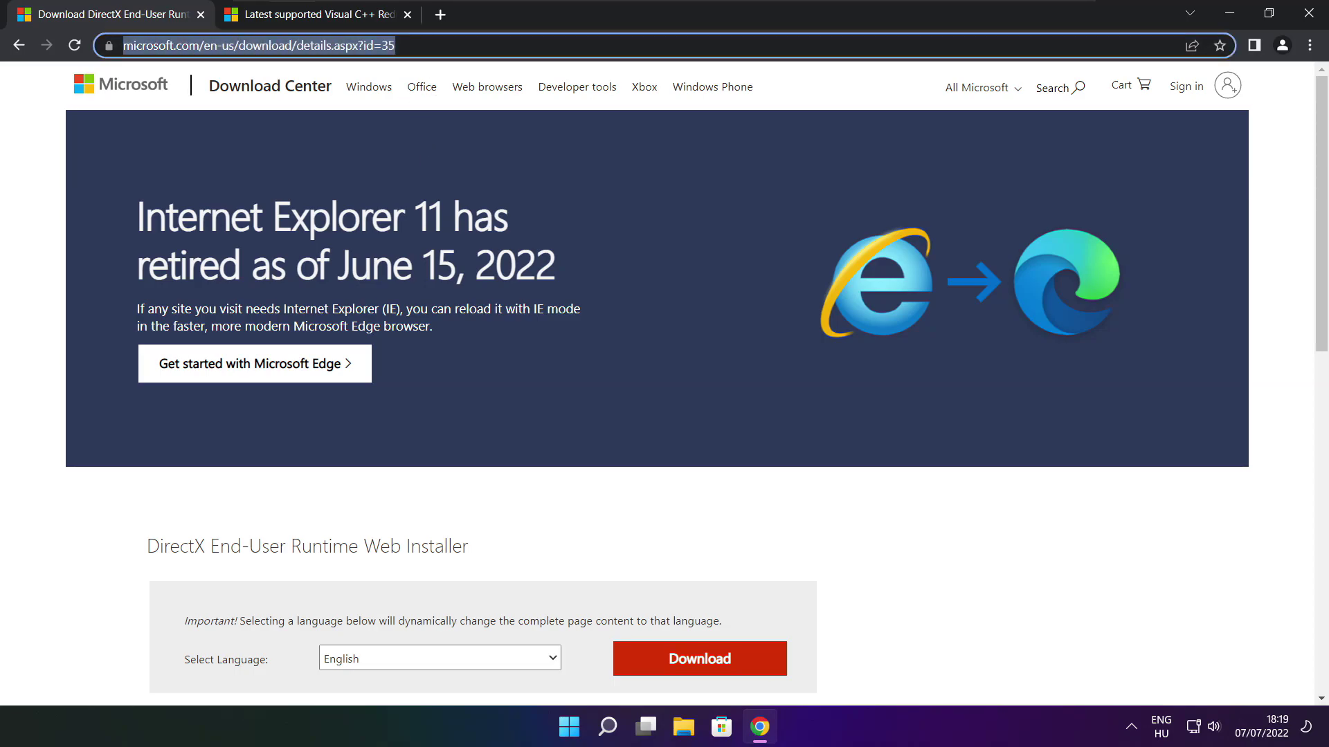
left_click(287, 63)
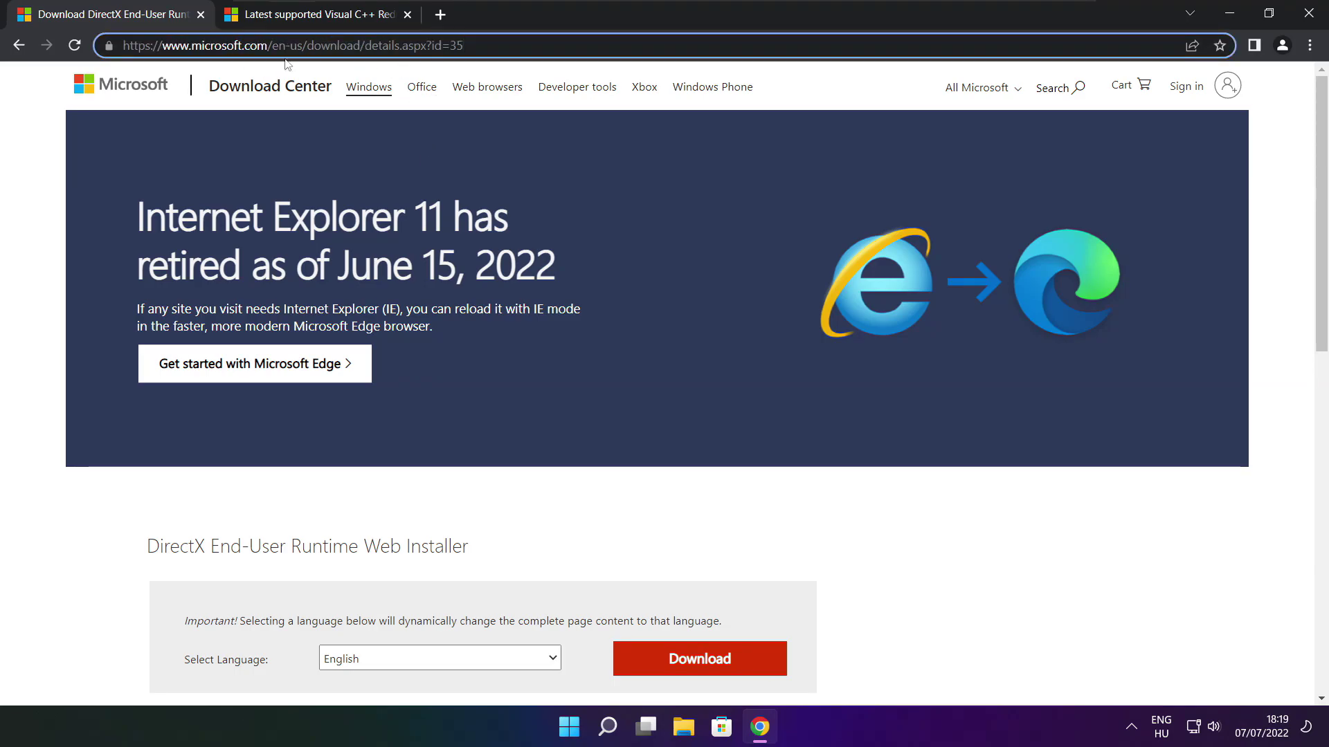
left_click(480, 503)
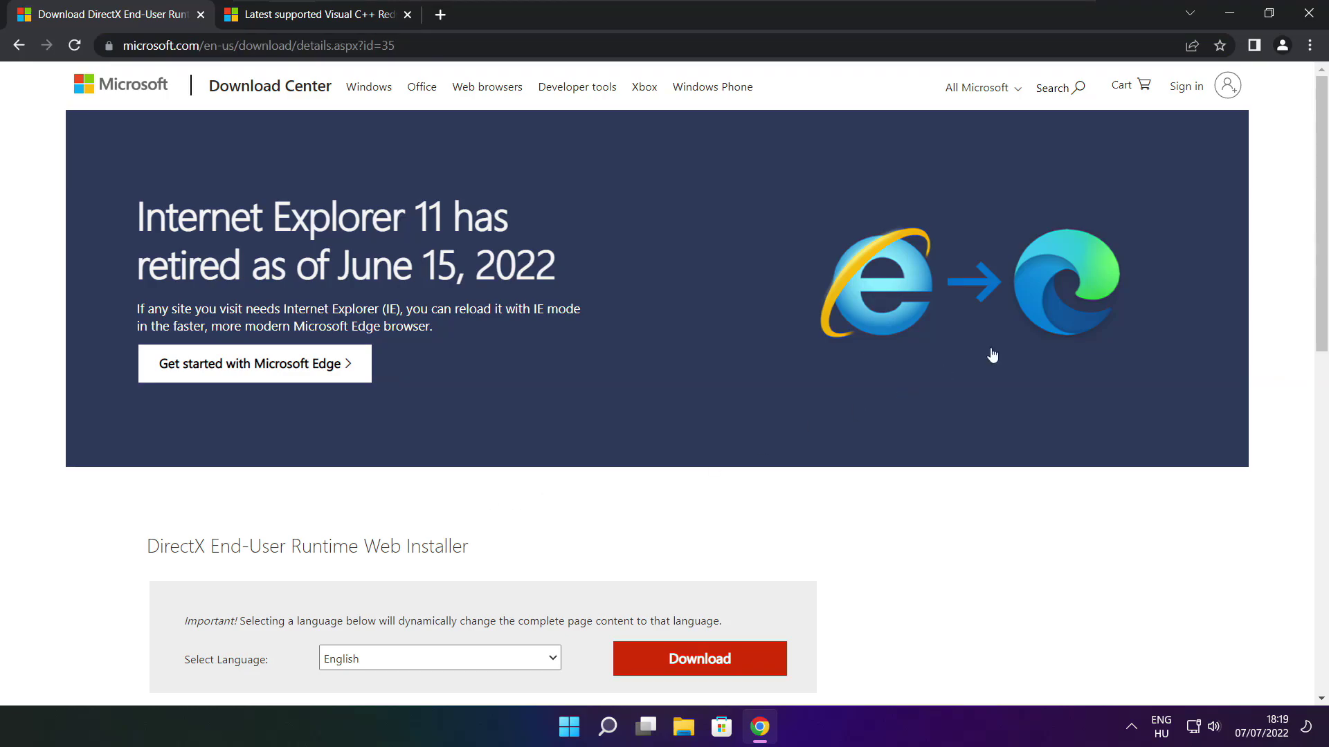
scroll(900, 339, "down", 2)
scroll(866, 332, "down", 2)
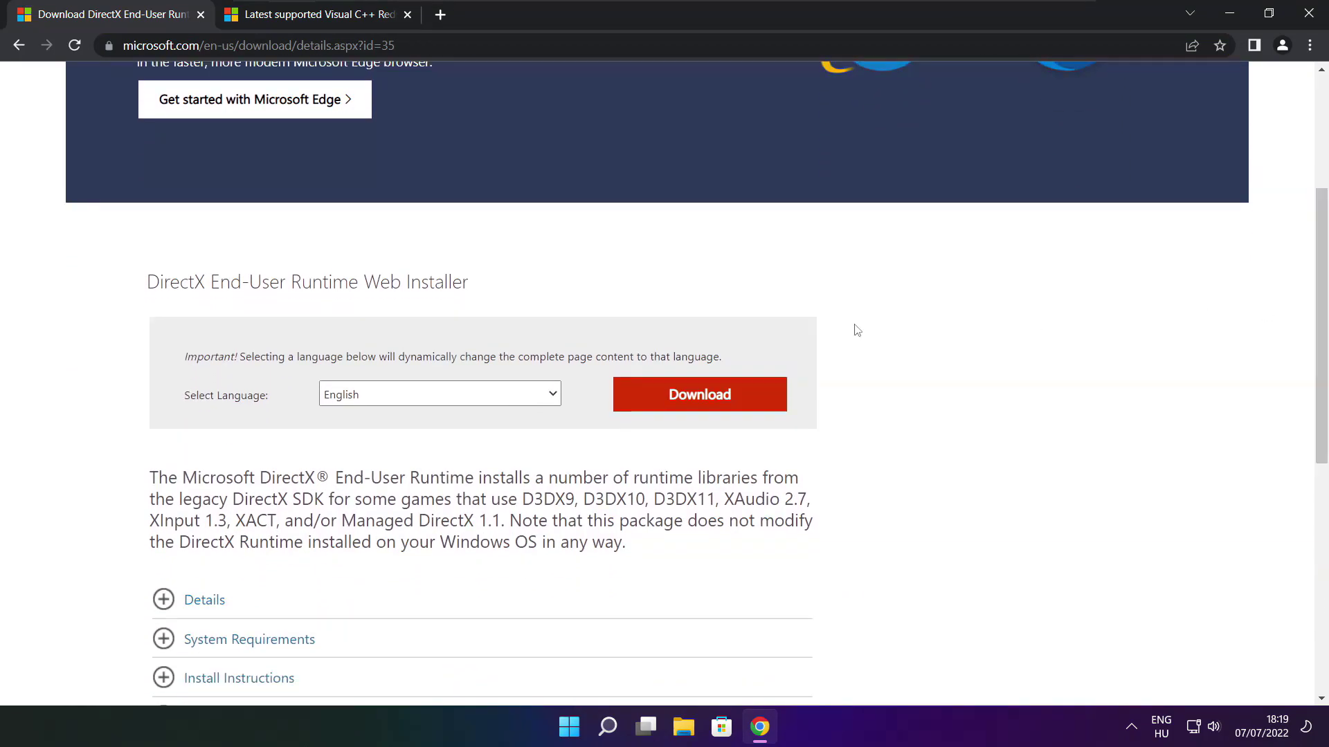
left_click_drag(471, 283, 558, 294)
- Download and run dxwebsetup.exe, centring the DirectX setup window on screen
left_click(706, 400)
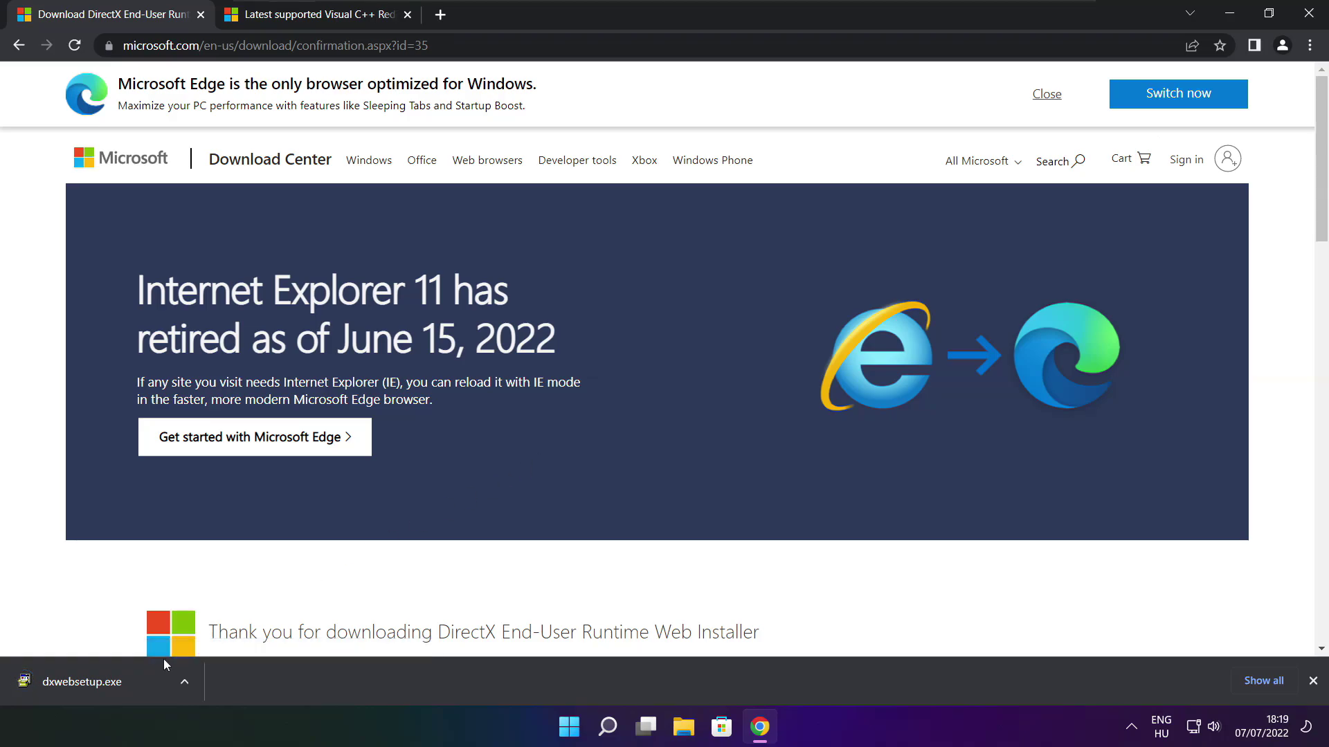
left_click(124, 682)
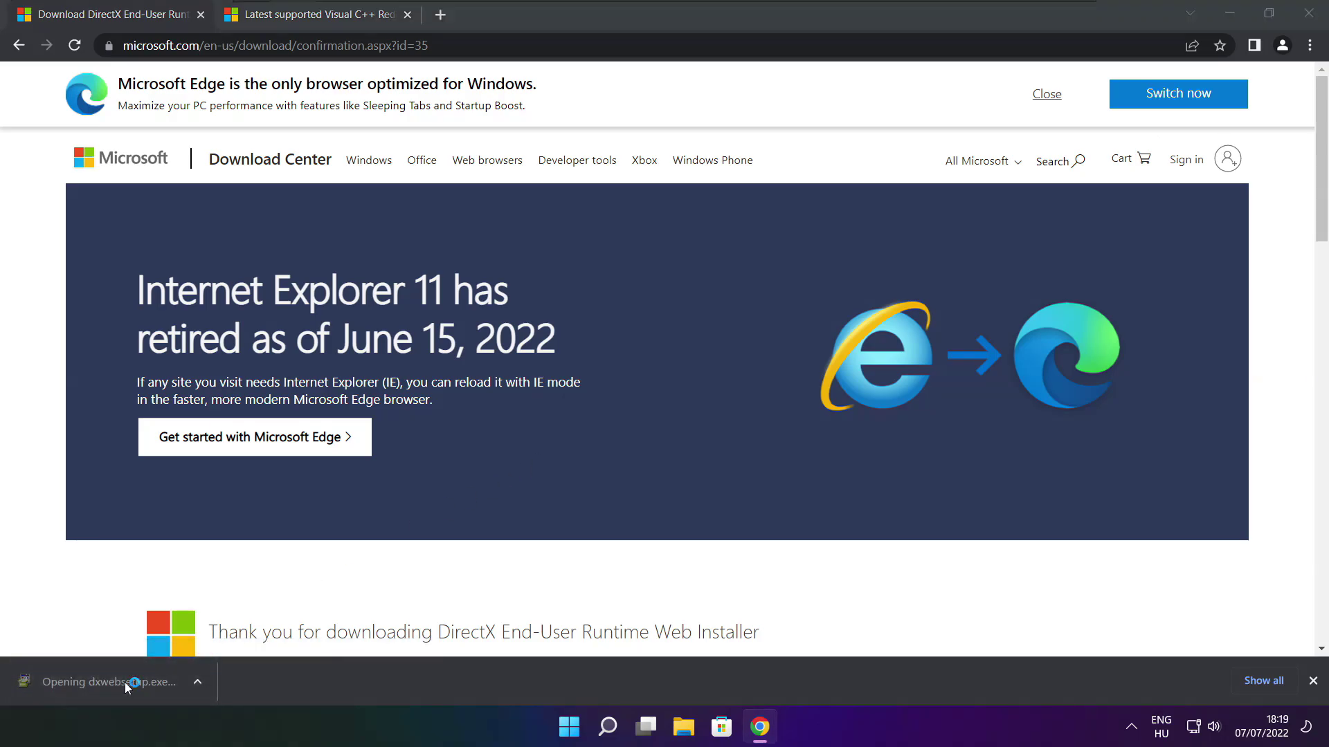
left_click_drag(281, 106, 633, 199)
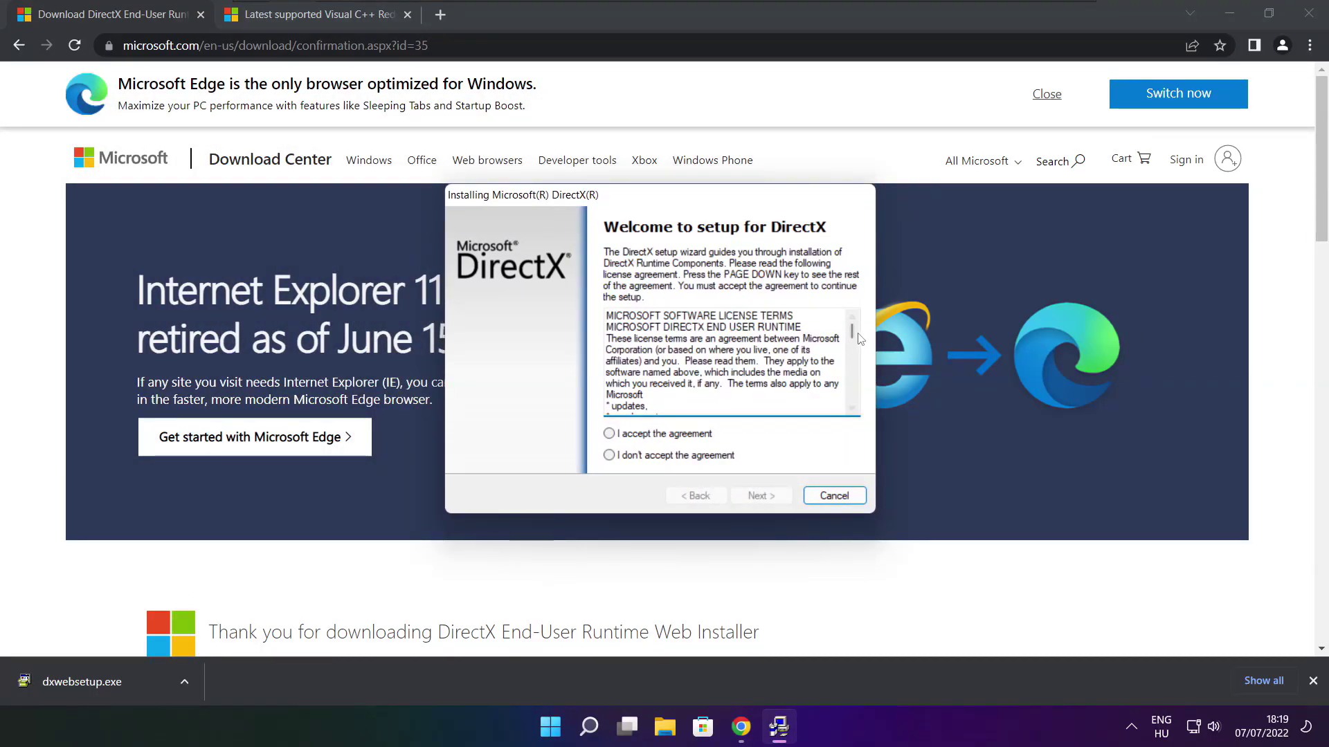
- Install the DirectX runtime components with Bing Bar unticked, then close the completed installer
left_click_drag(852, 331, 852, 394)
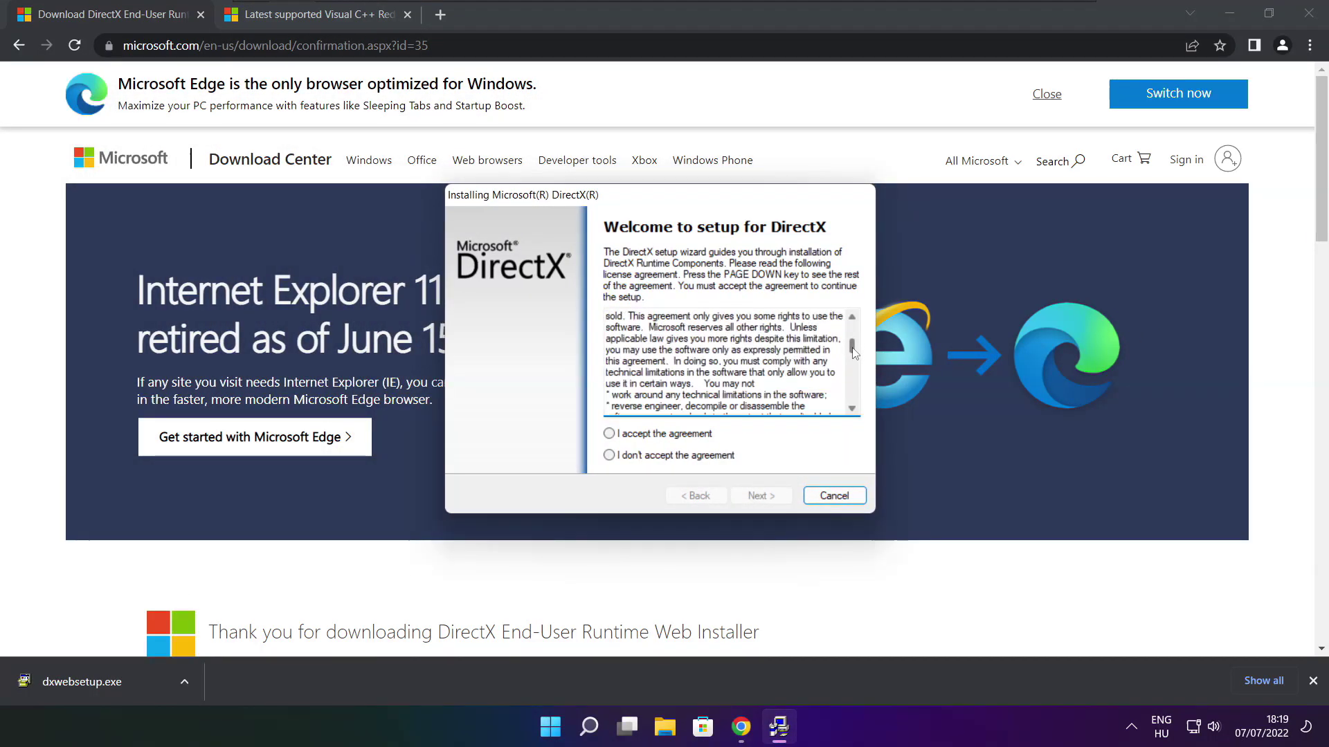
left_click(628, 436)
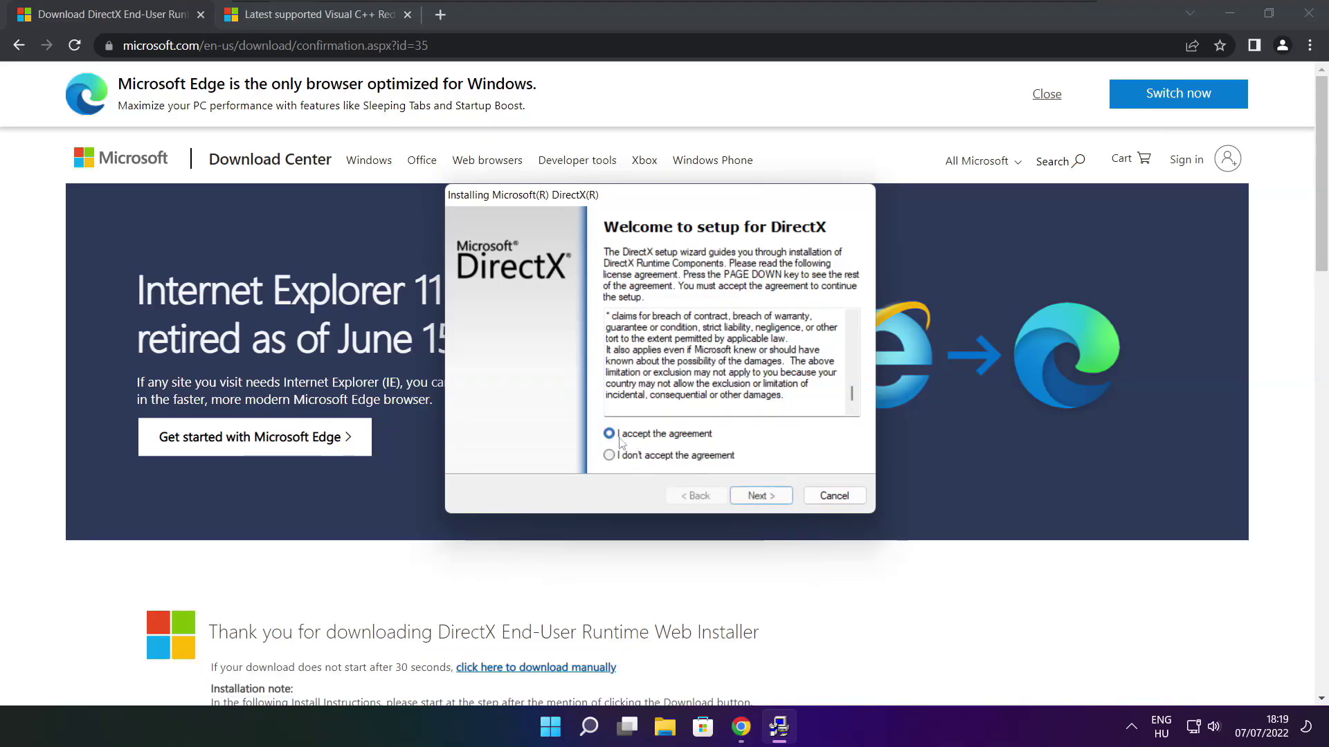
left_click(765, 497)
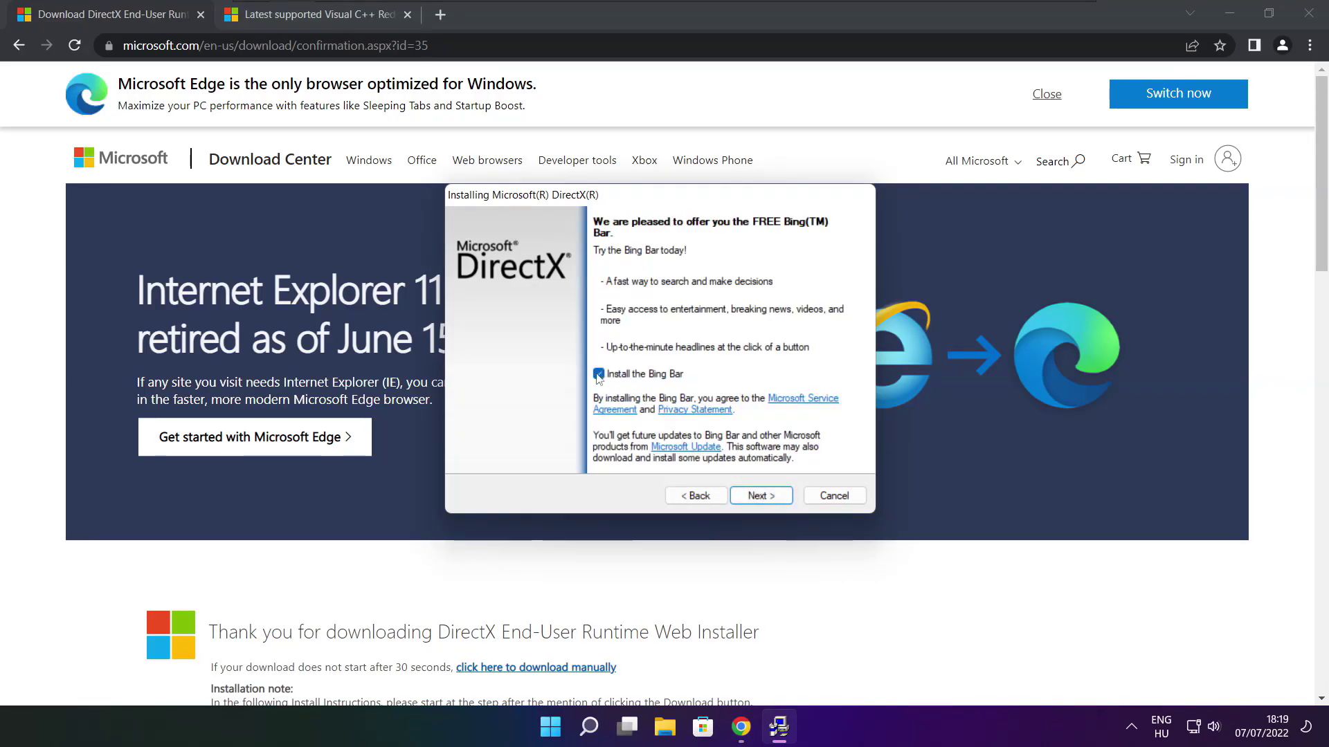
left_click(598, 374)
left_click(776, 499)
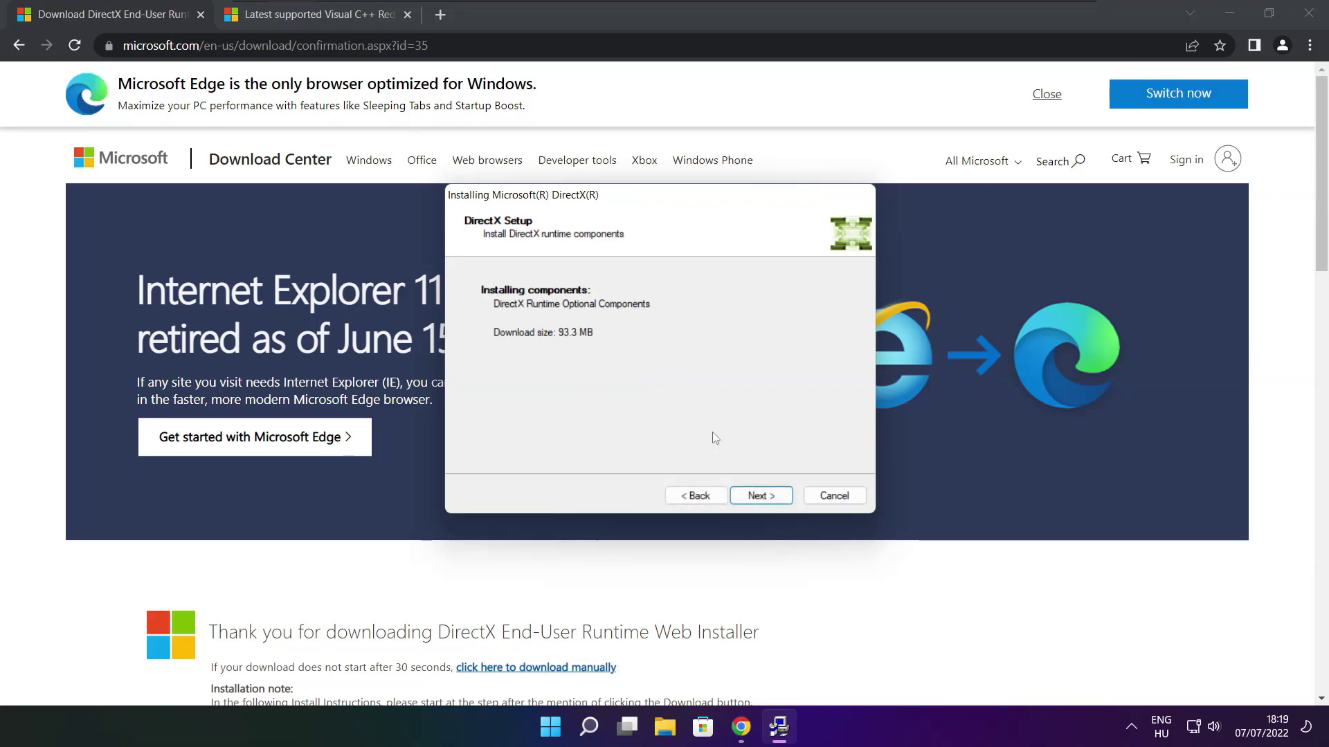
left_click(760, 501)
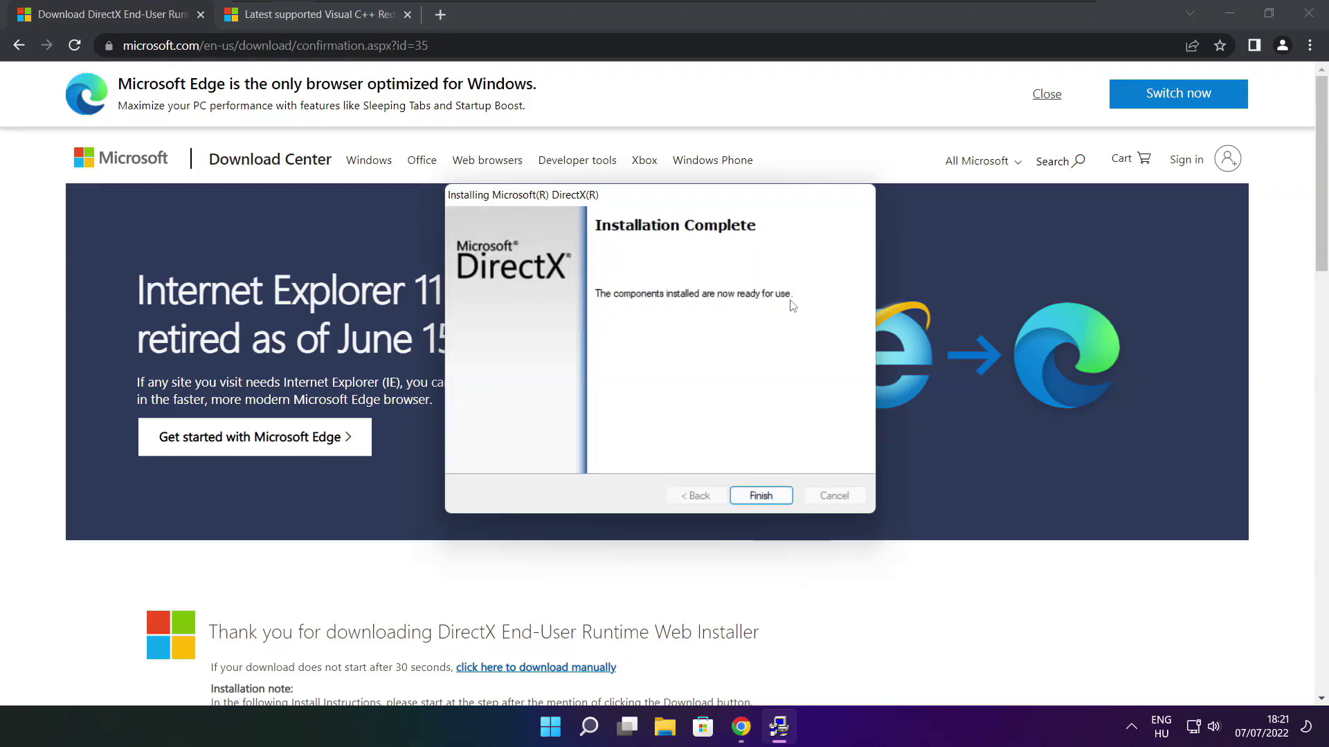
left_click(761, 496)
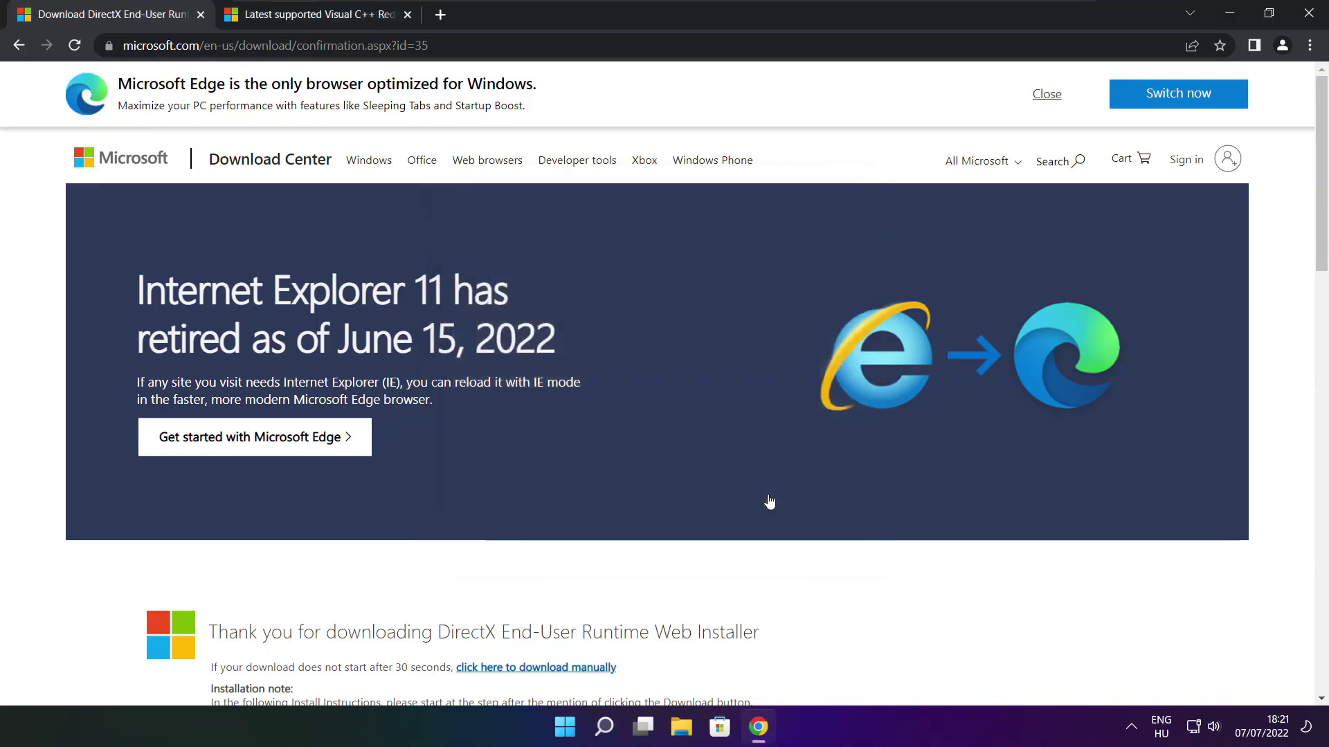
- Close the DirectX download page and scroll to the Visual C++ download table
left_click(200, 15)
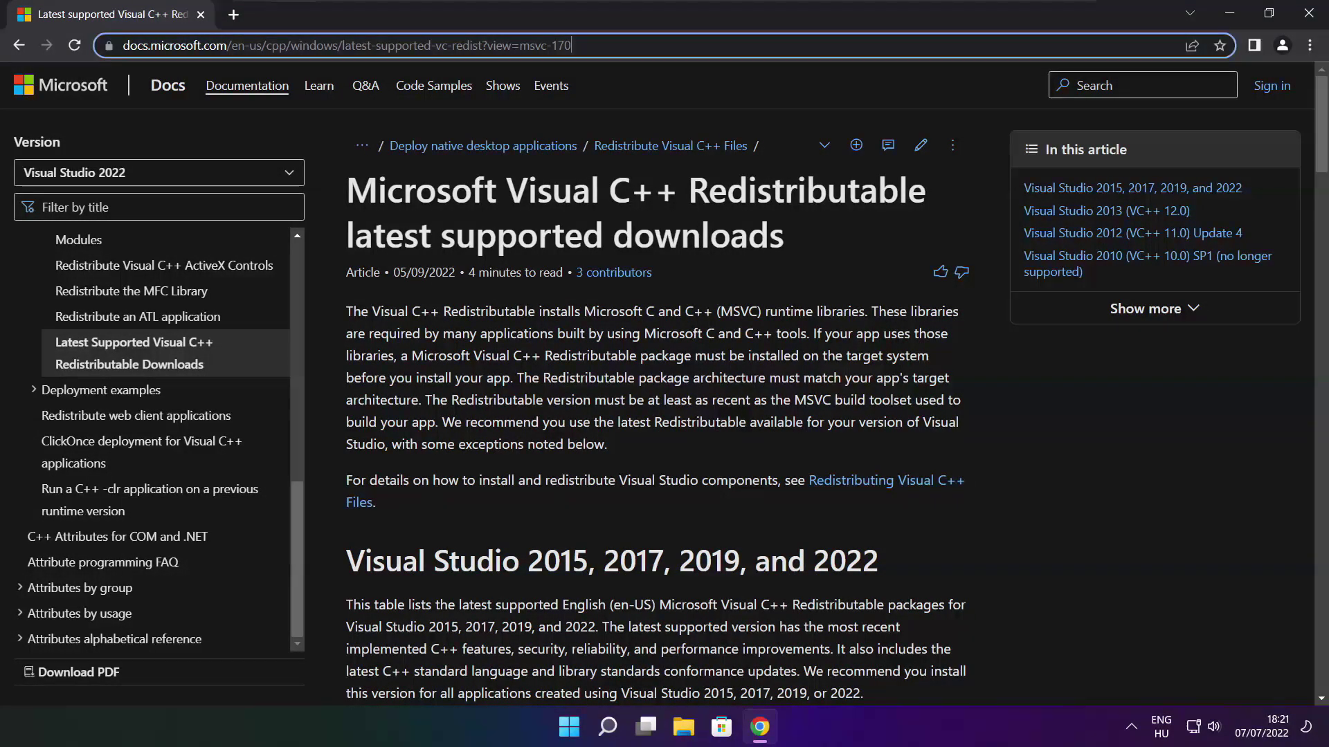
key("ctrl+a")
key("End")
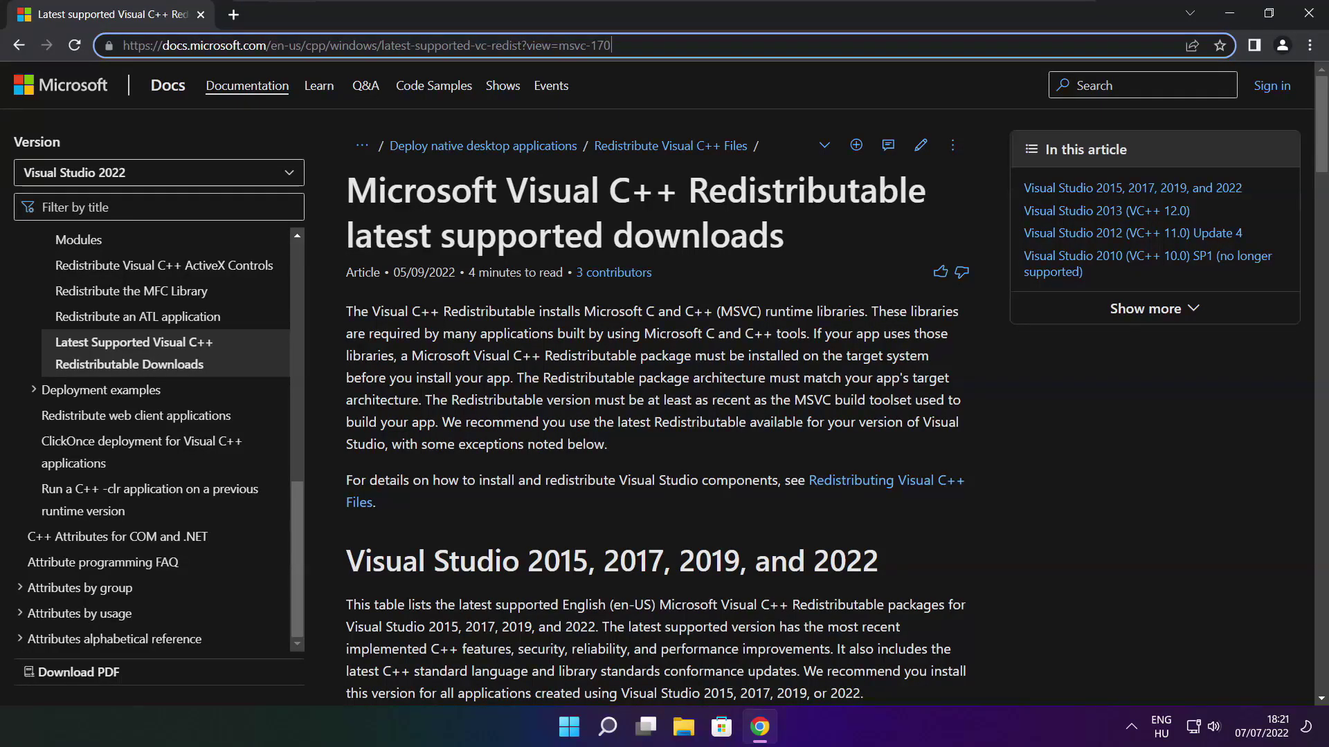
left_click(658, 84)
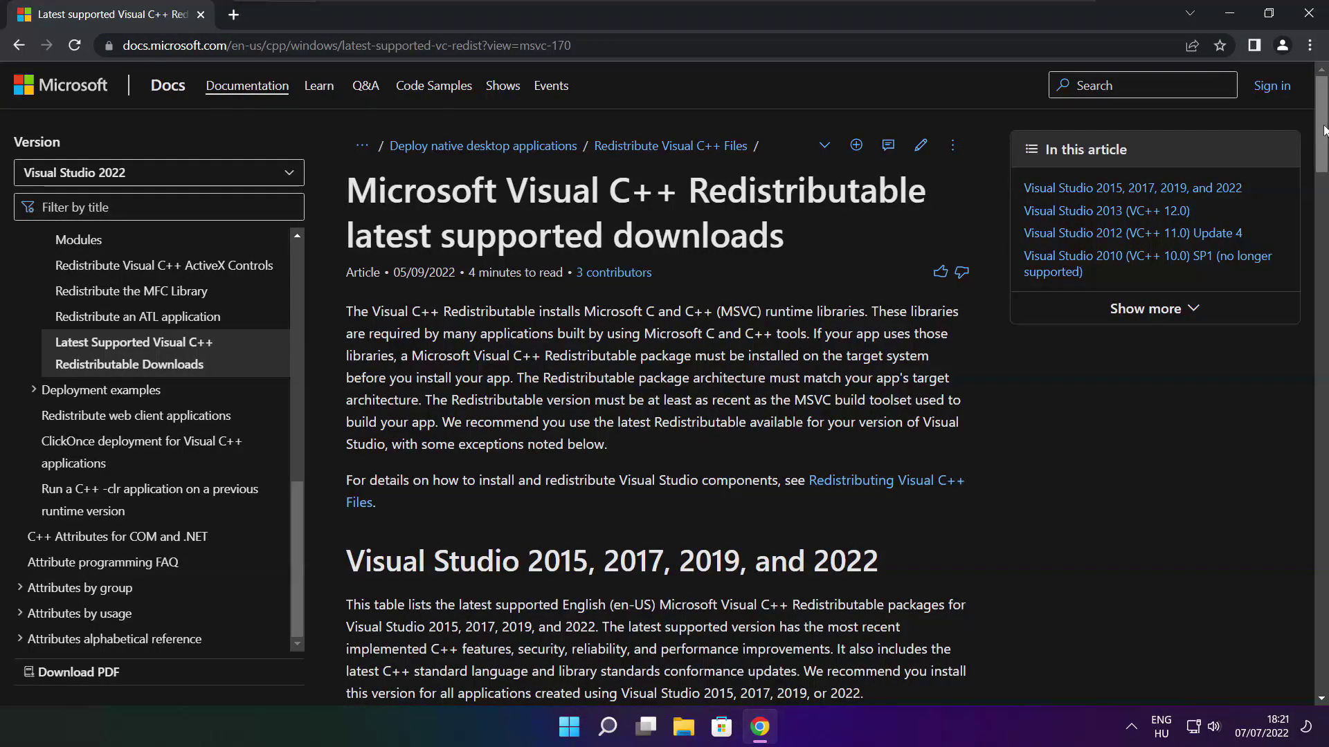
left_click_drag(1323, 130, 1310, 194)
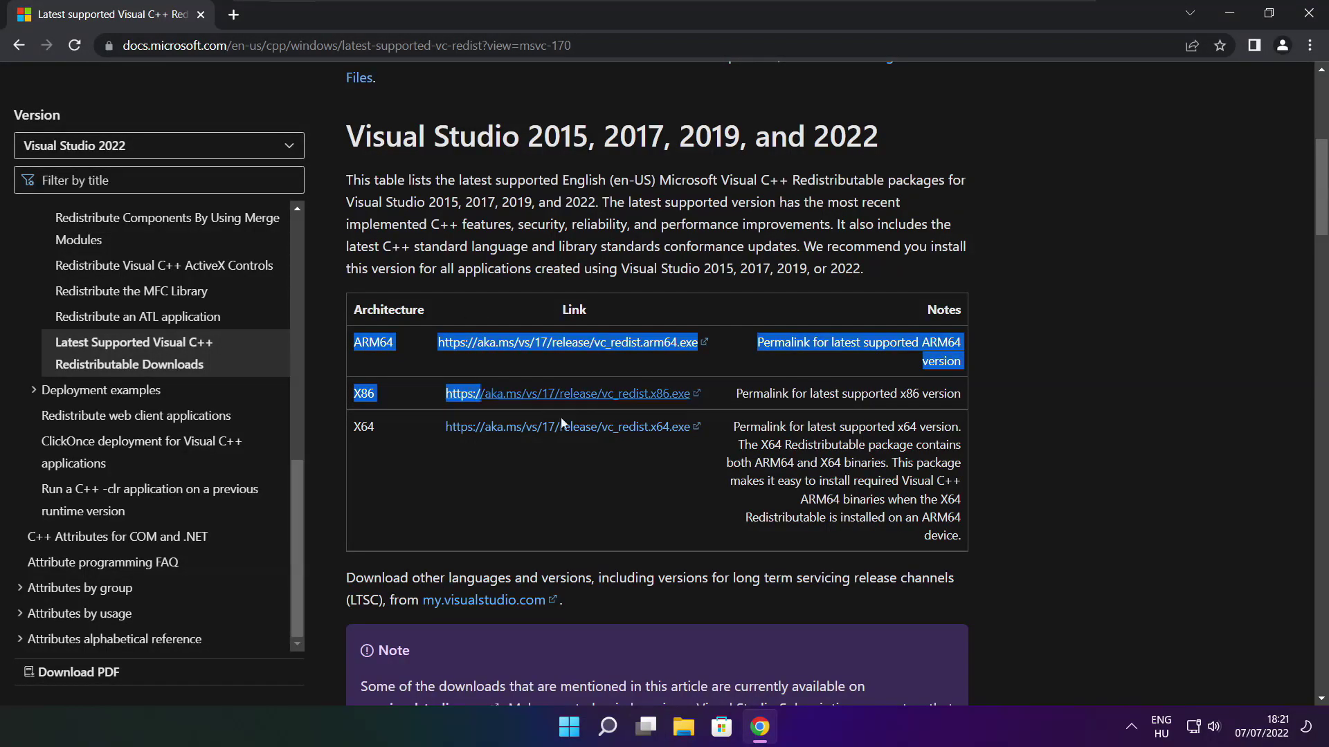
left_click_drag(353, 341, 899, 477)
left_click(900, 478)
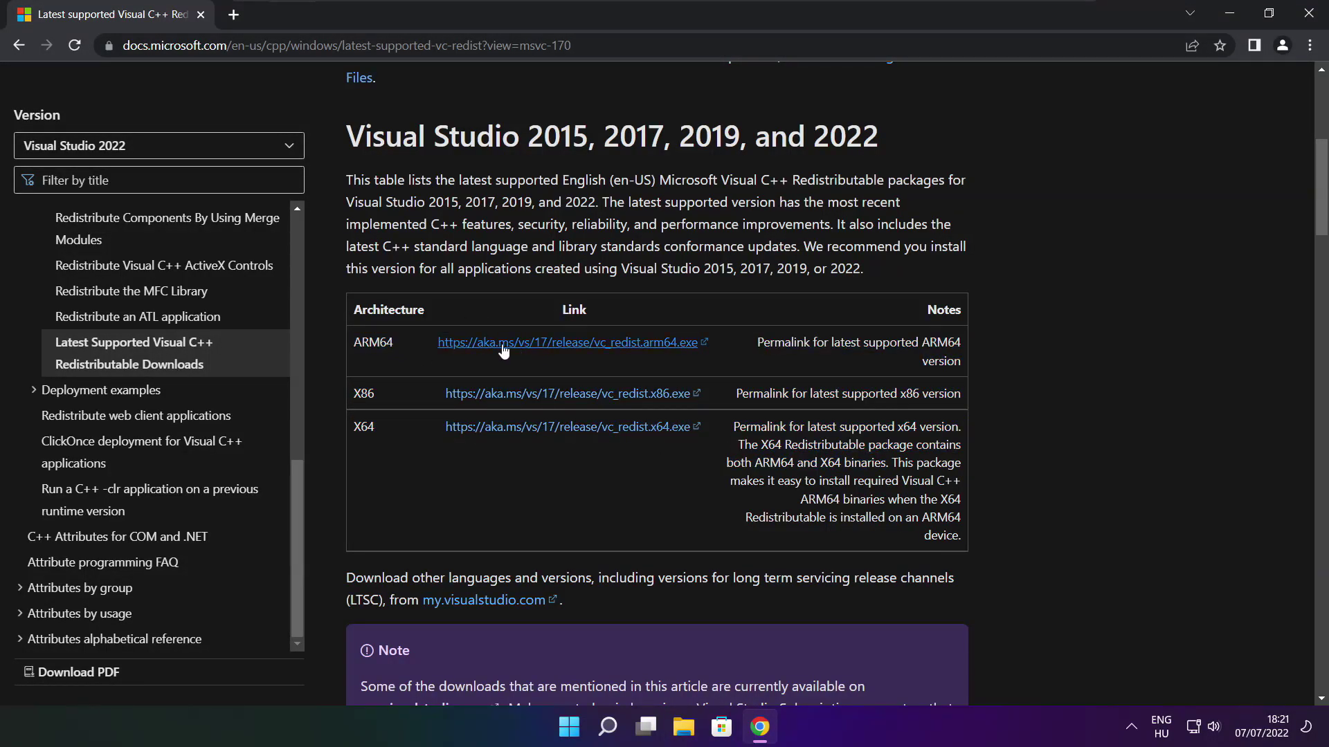
- Download the ARM64, x86 and x64 Visual C++ redistributables and launch VC_redist.arm64.exe
left_click(552, 344)
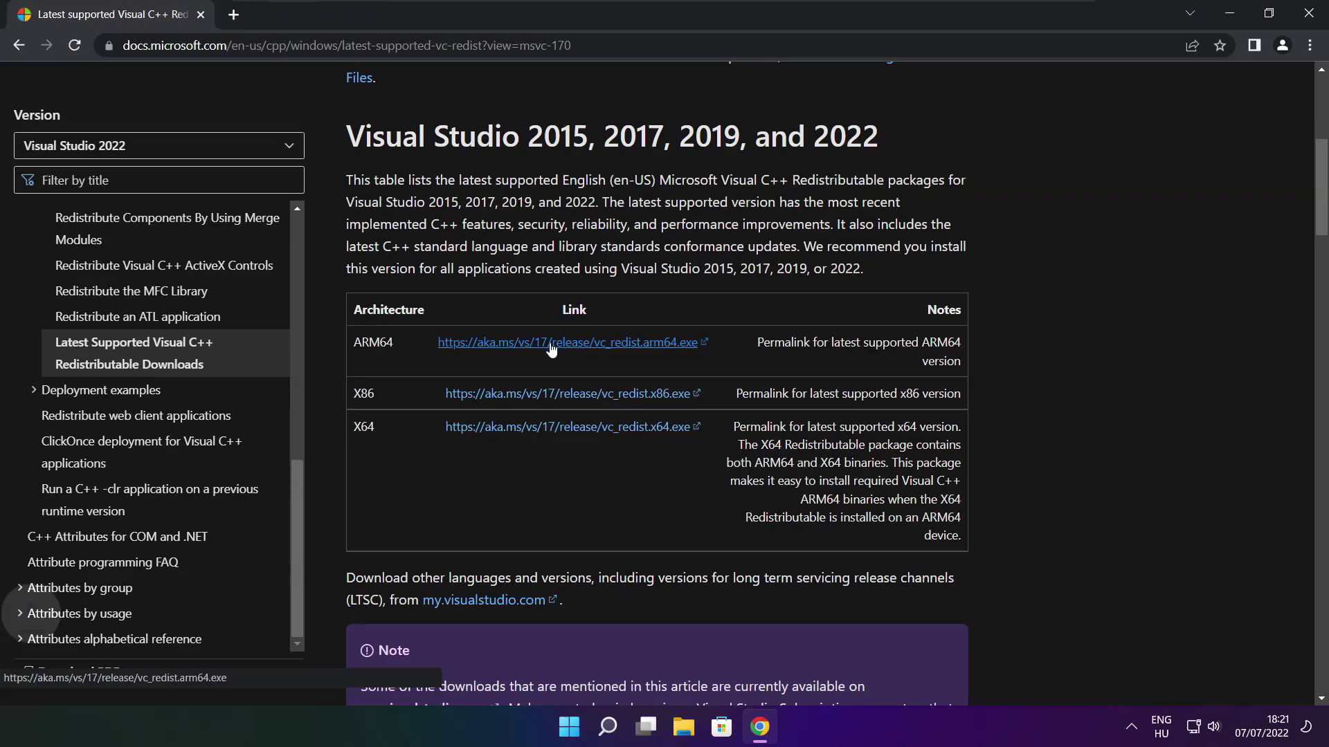
left_click(546, 407)
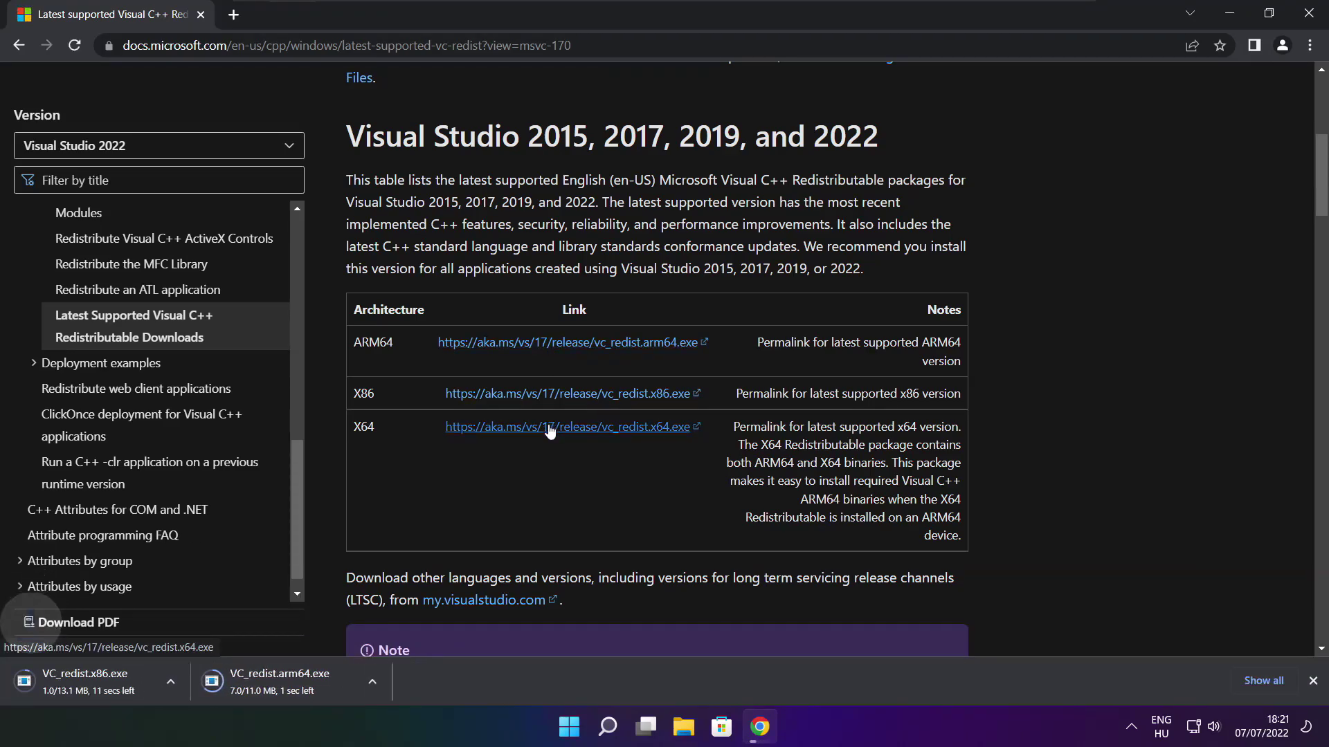
left_click(547, 427)
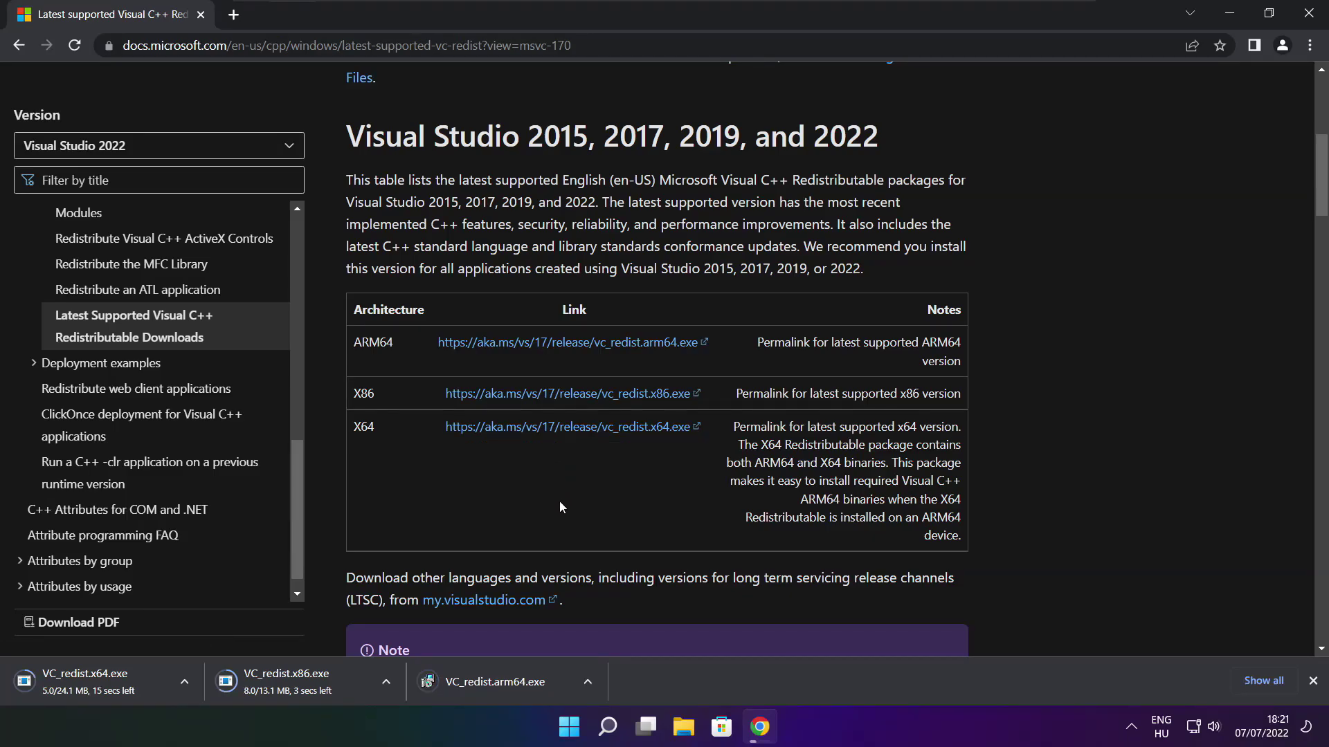
left_click(506, 684)
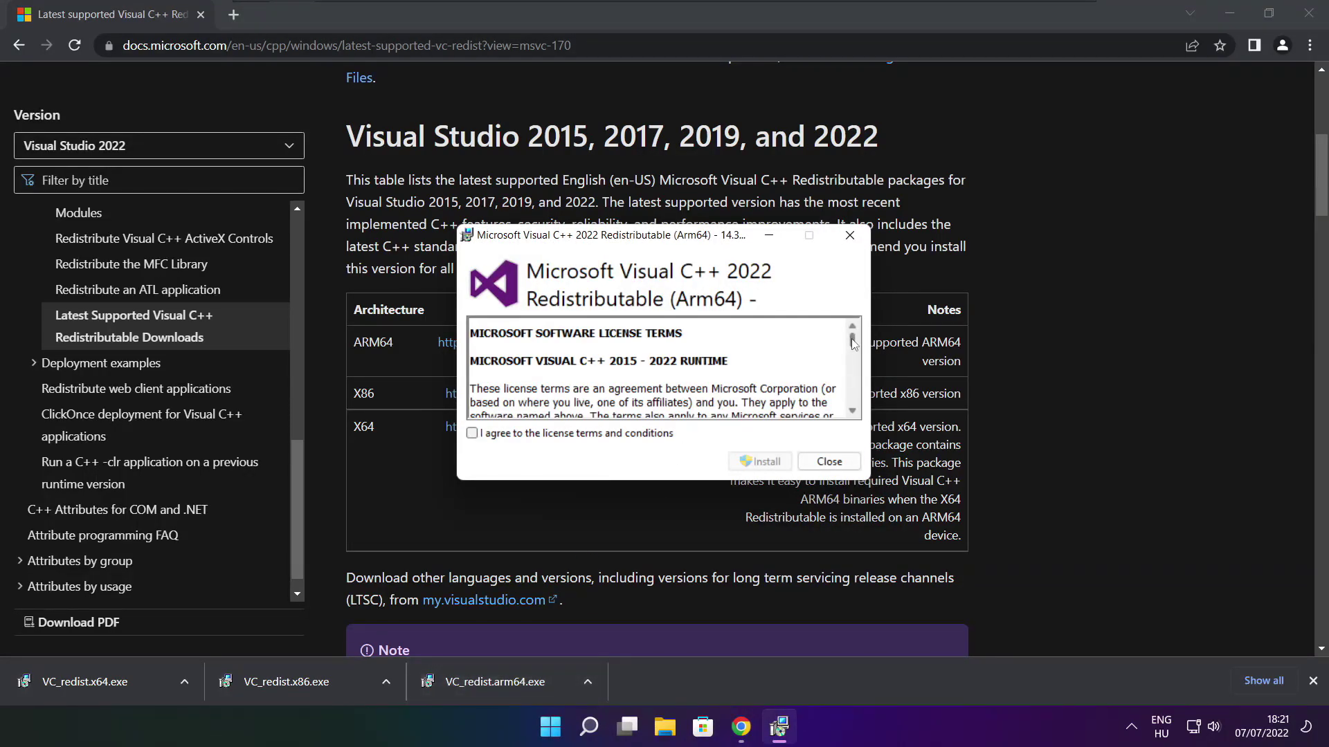
- Accept the license and attempt the ARM64 redistributable install, closing it after it fails
left_click_drag(851, 341, 851, 410)
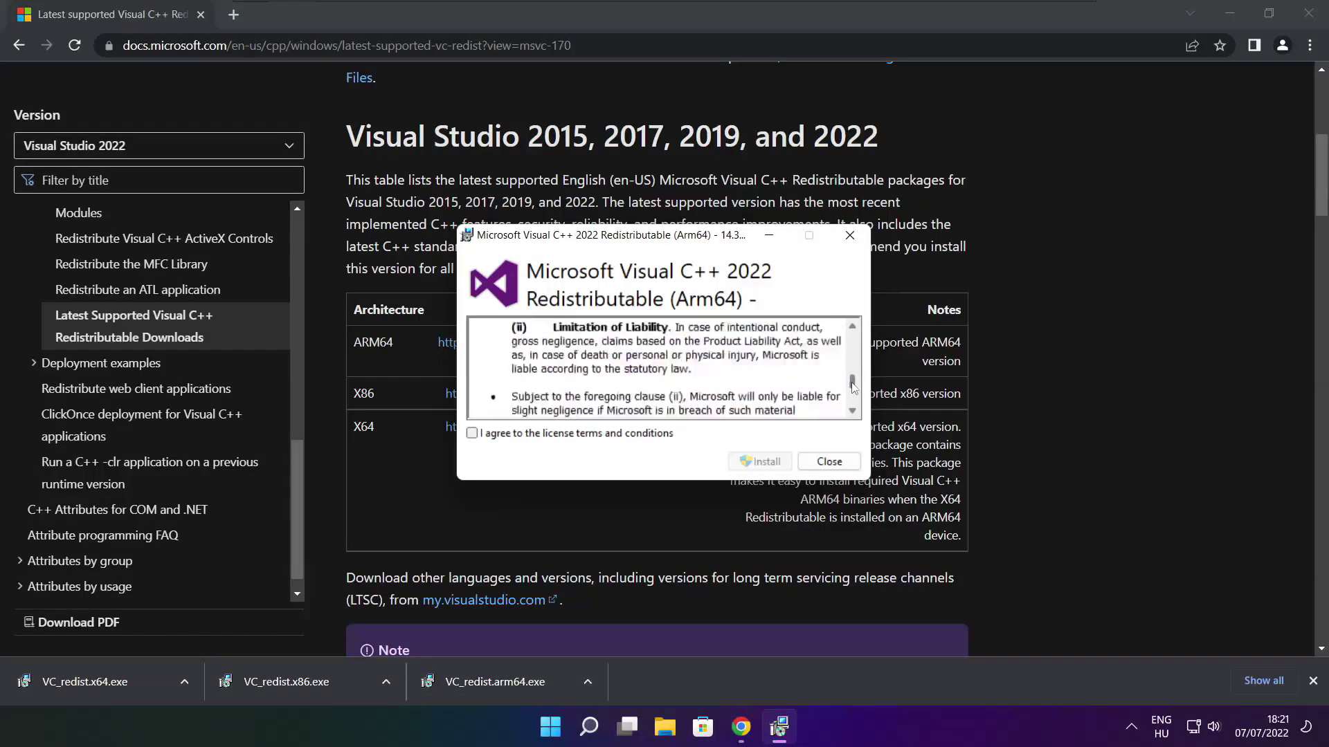
left_click(472, 434)
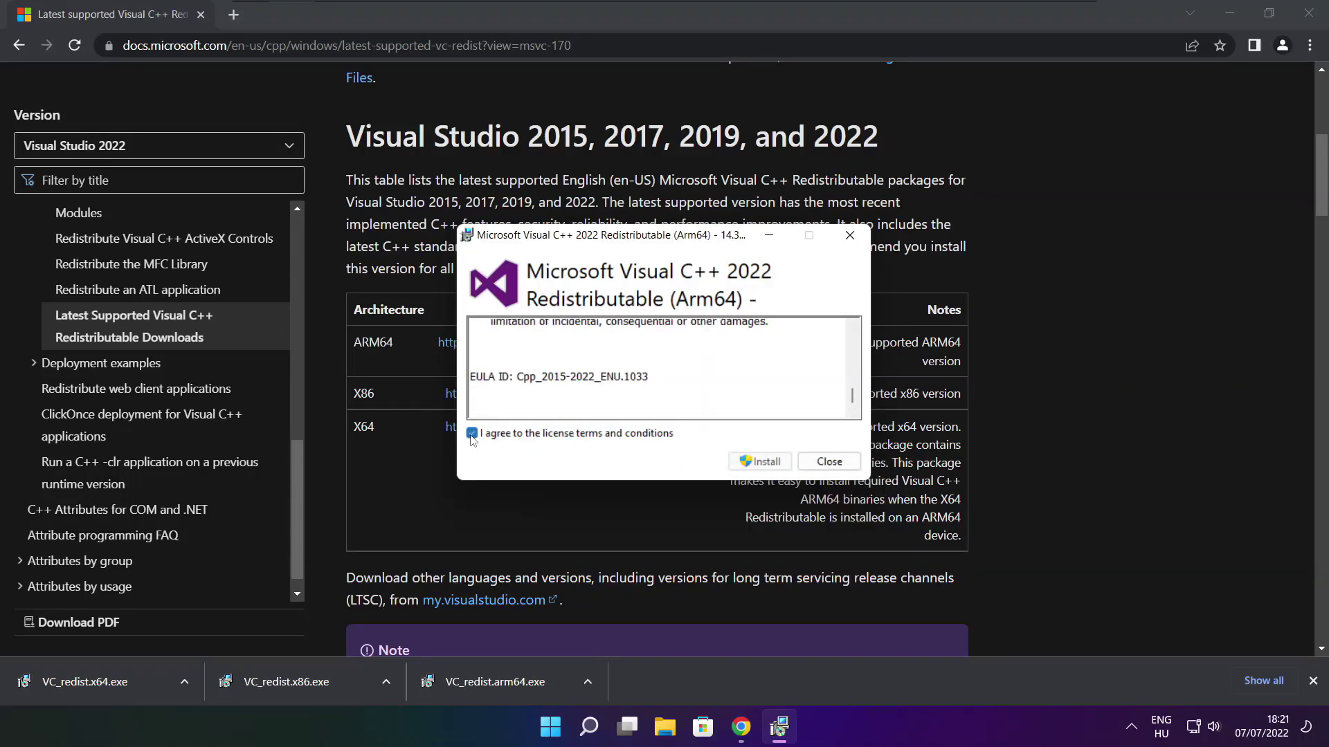
left_click(755, 463)
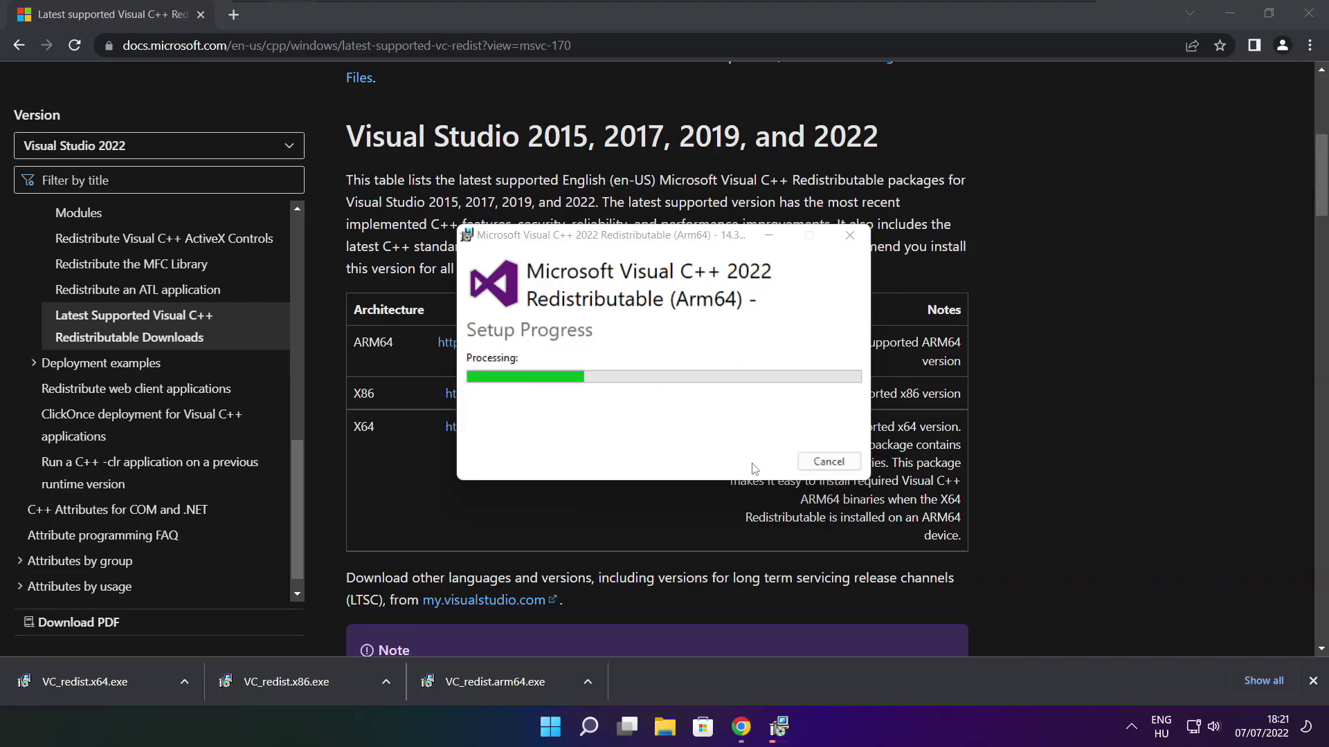
left_click(829, 462)
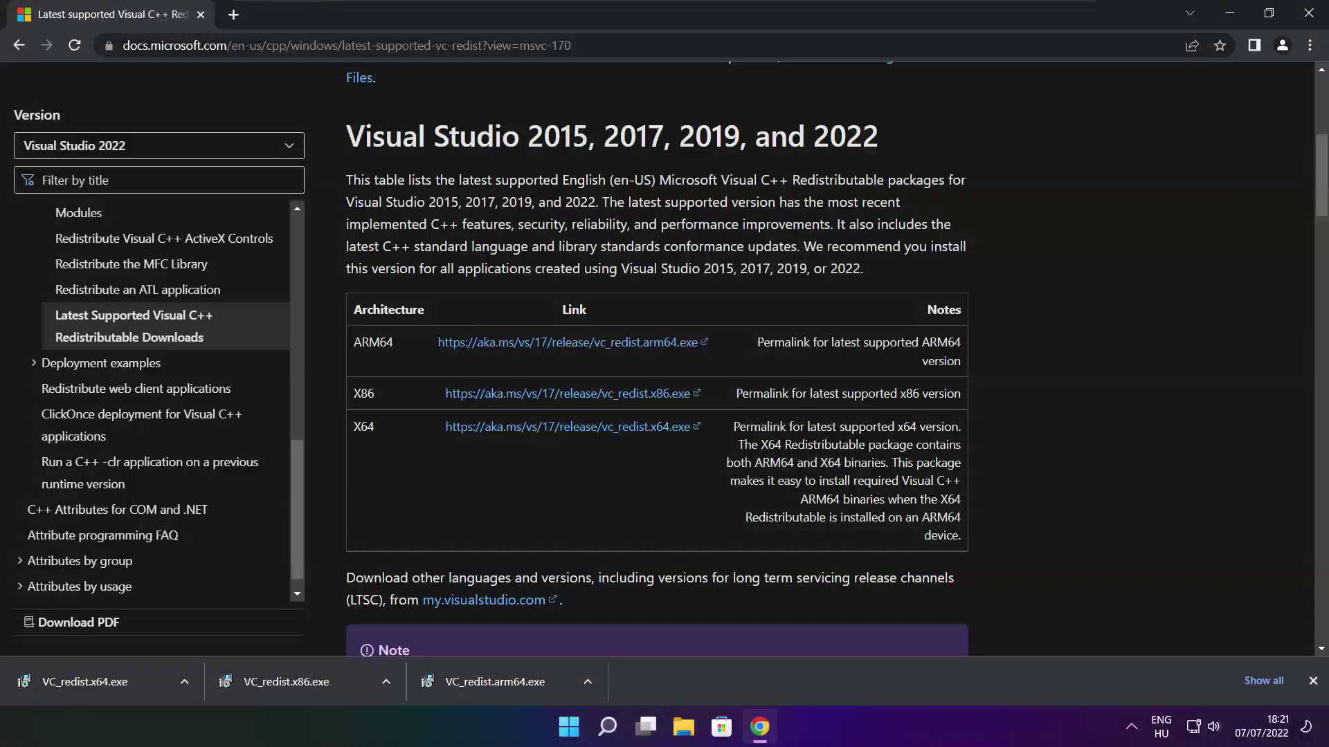
left_click(315, 683)
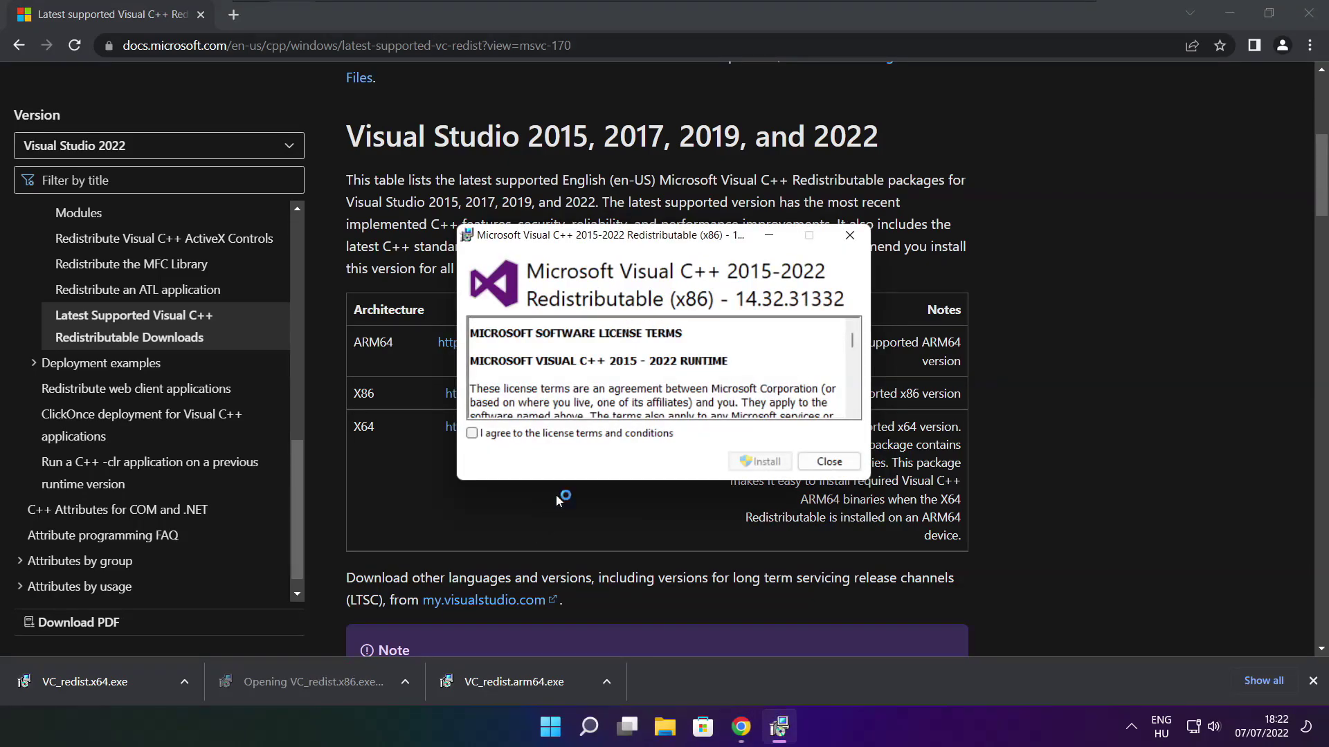
left_click_drag(851, 349, 853, 404)
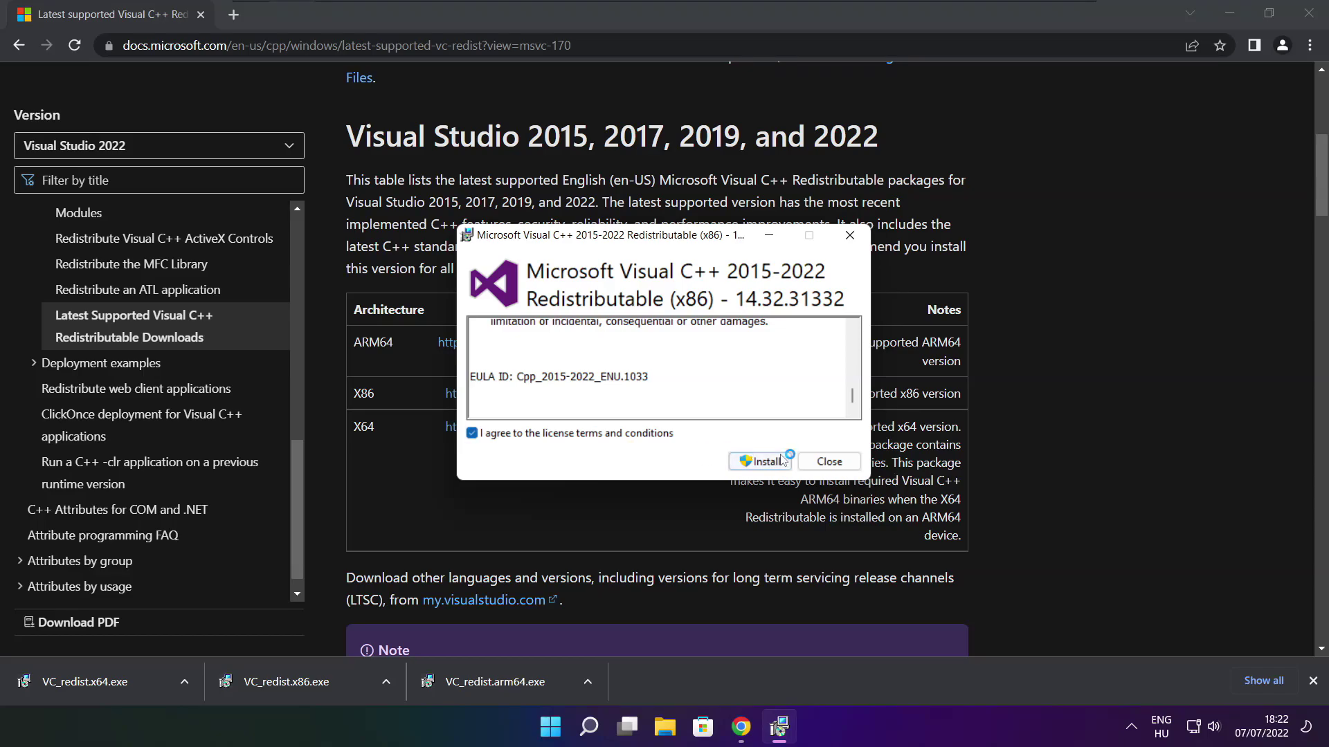
left_click(761, 463)
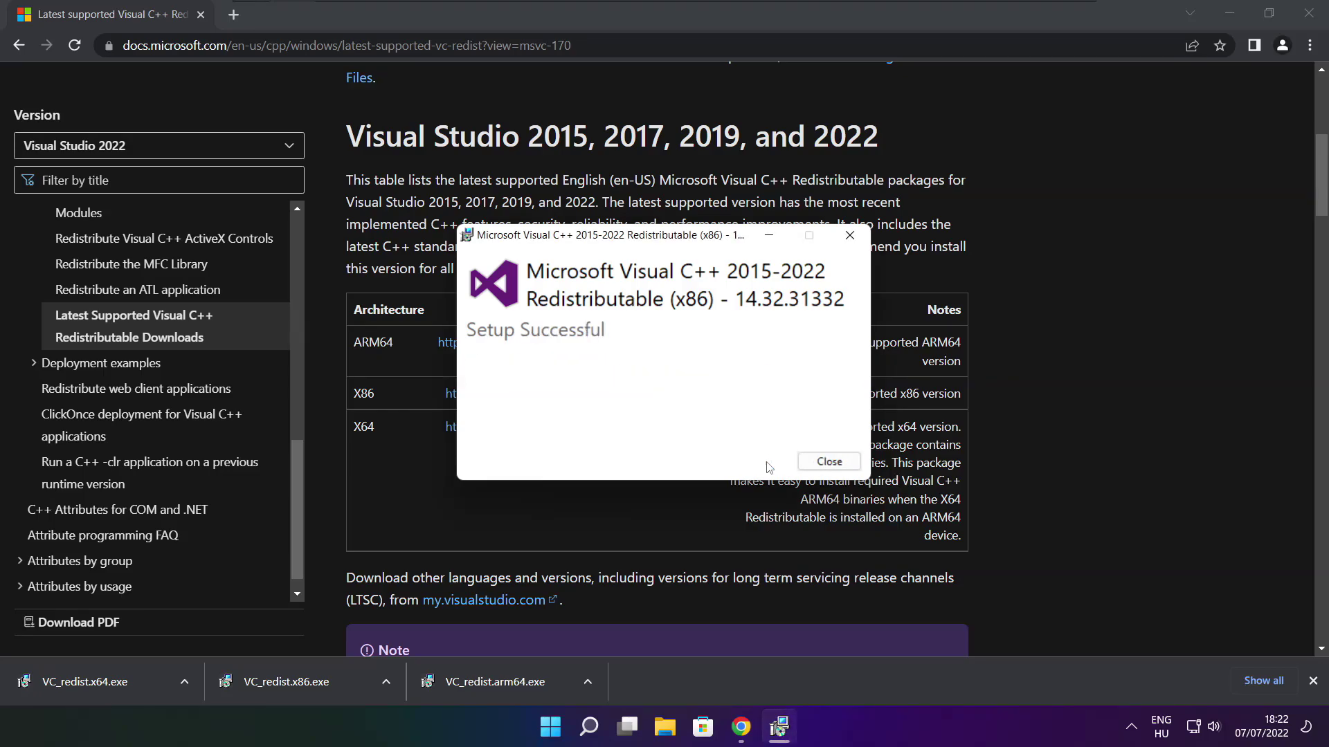
- Install the x64 Visual C++ redistributable (14.32.31332), then close the installer and Chrome
left_click(830, 461)
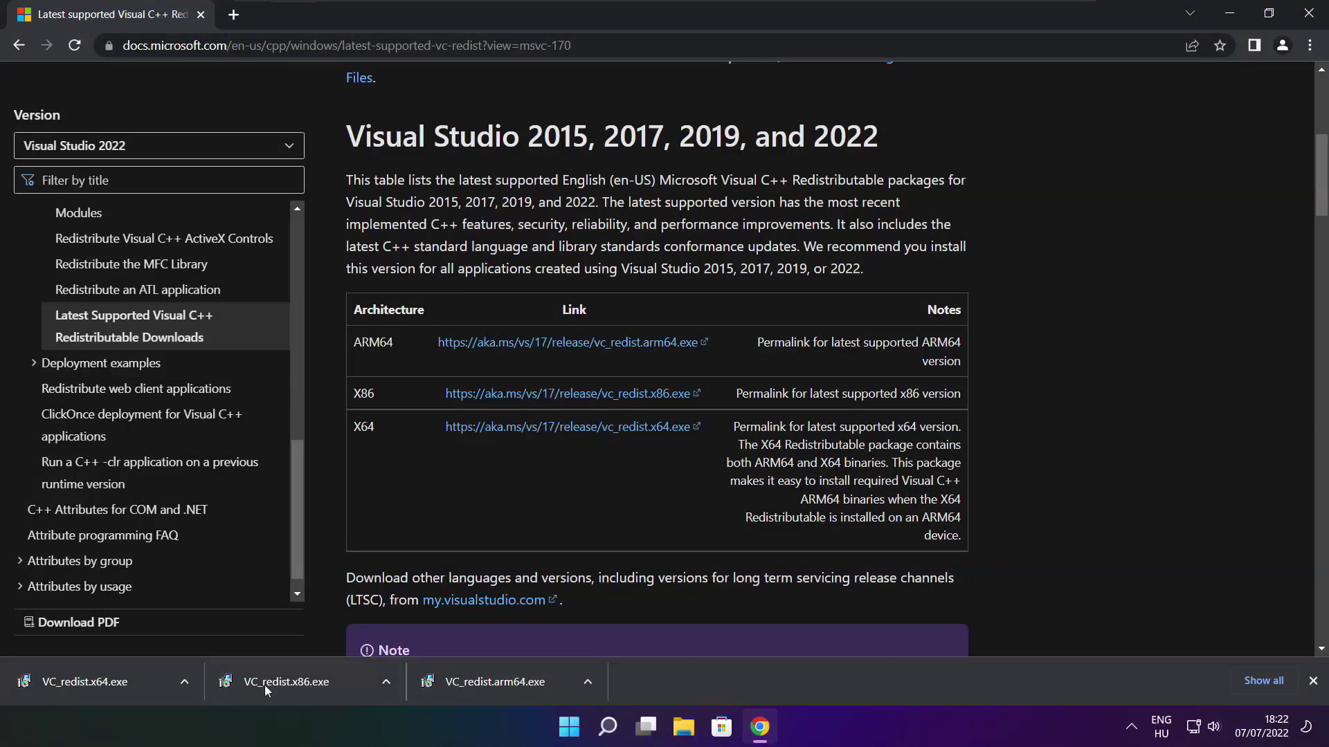
left_click(110, 681)
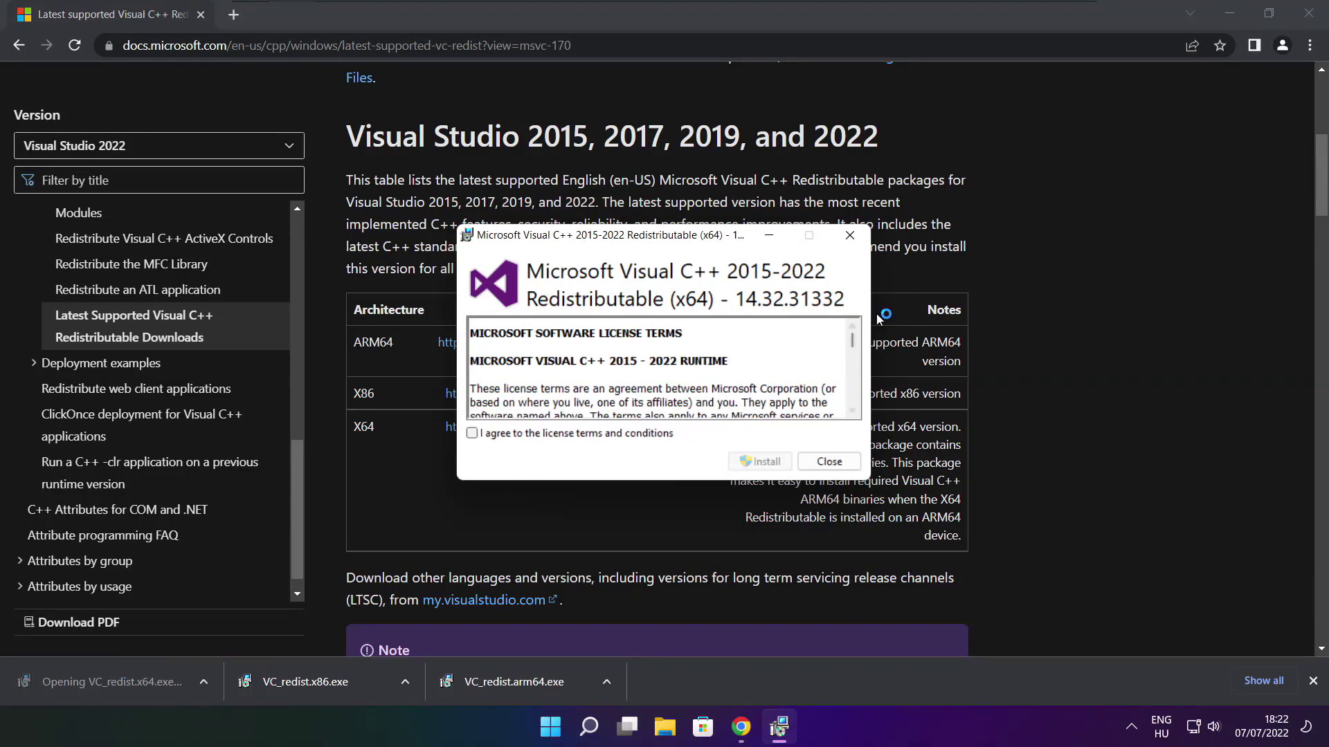
left_click_drag(852, 339, 852, 400)
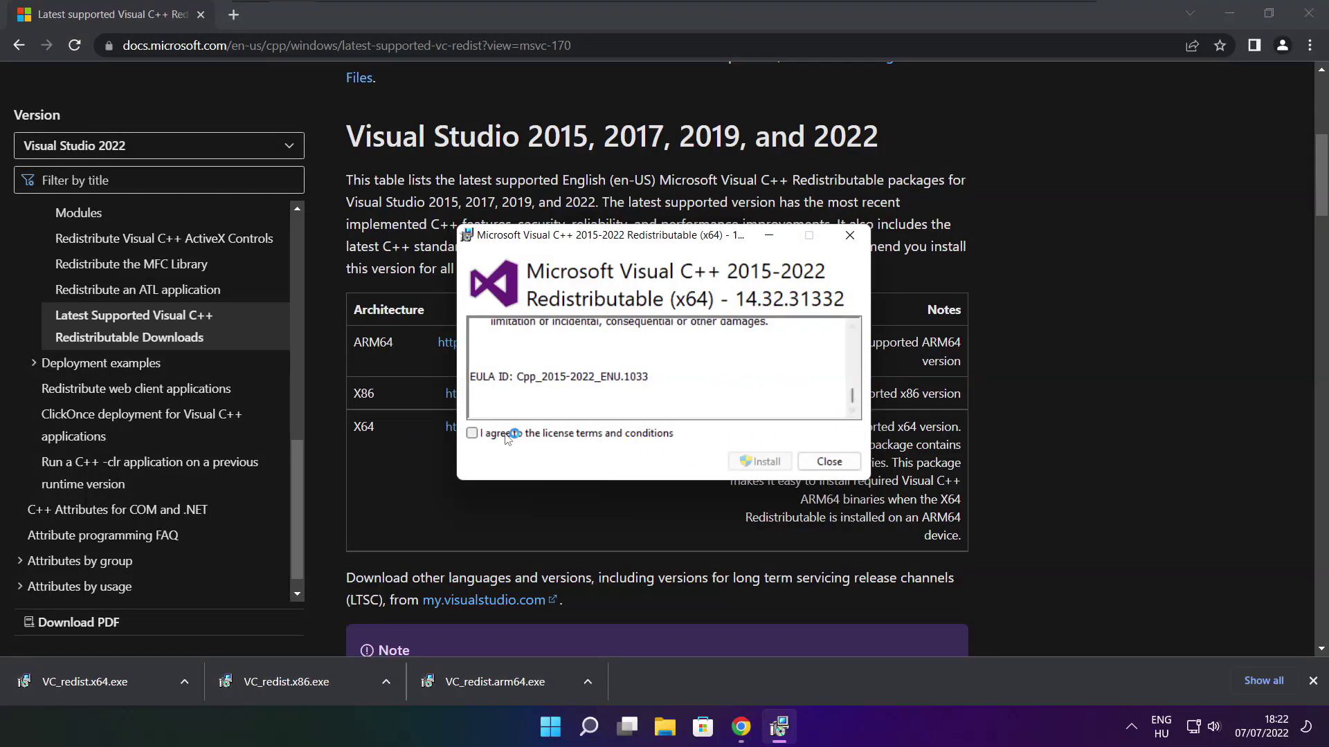
left_click(475, 436)
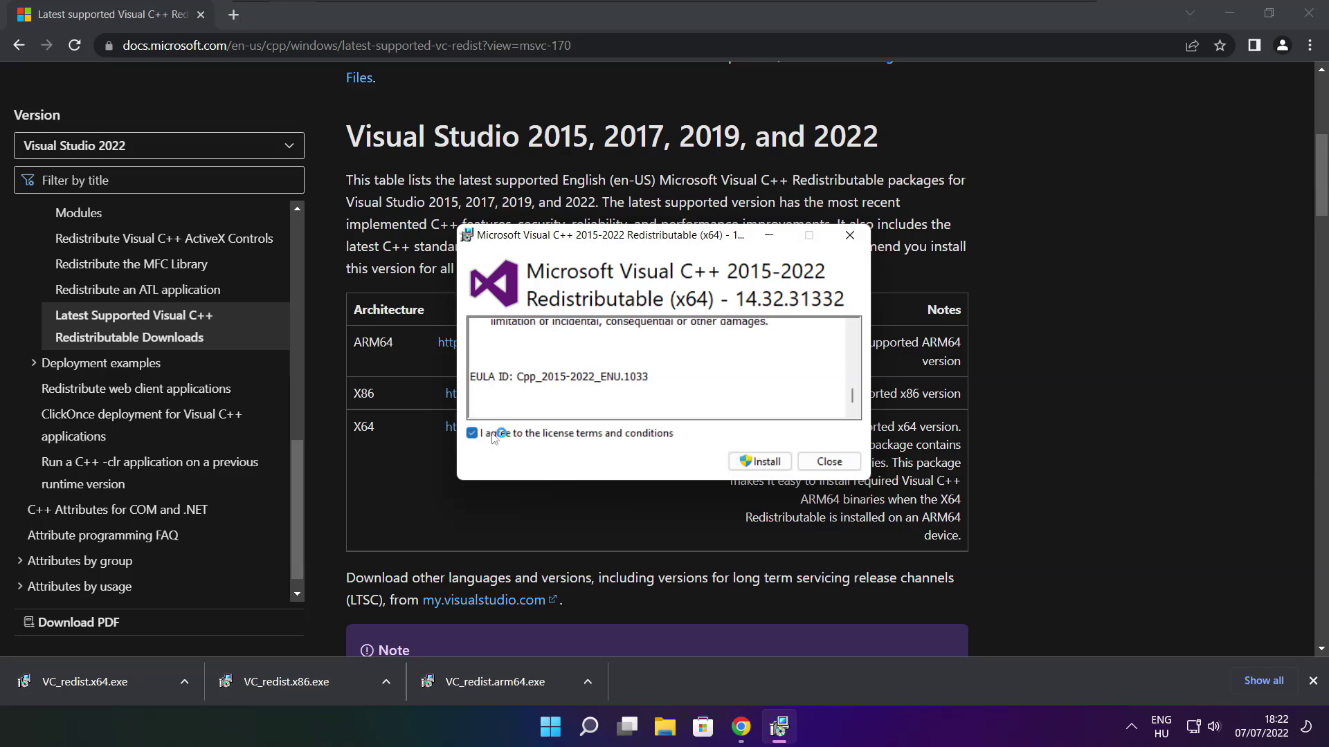
left_click(764, 462)
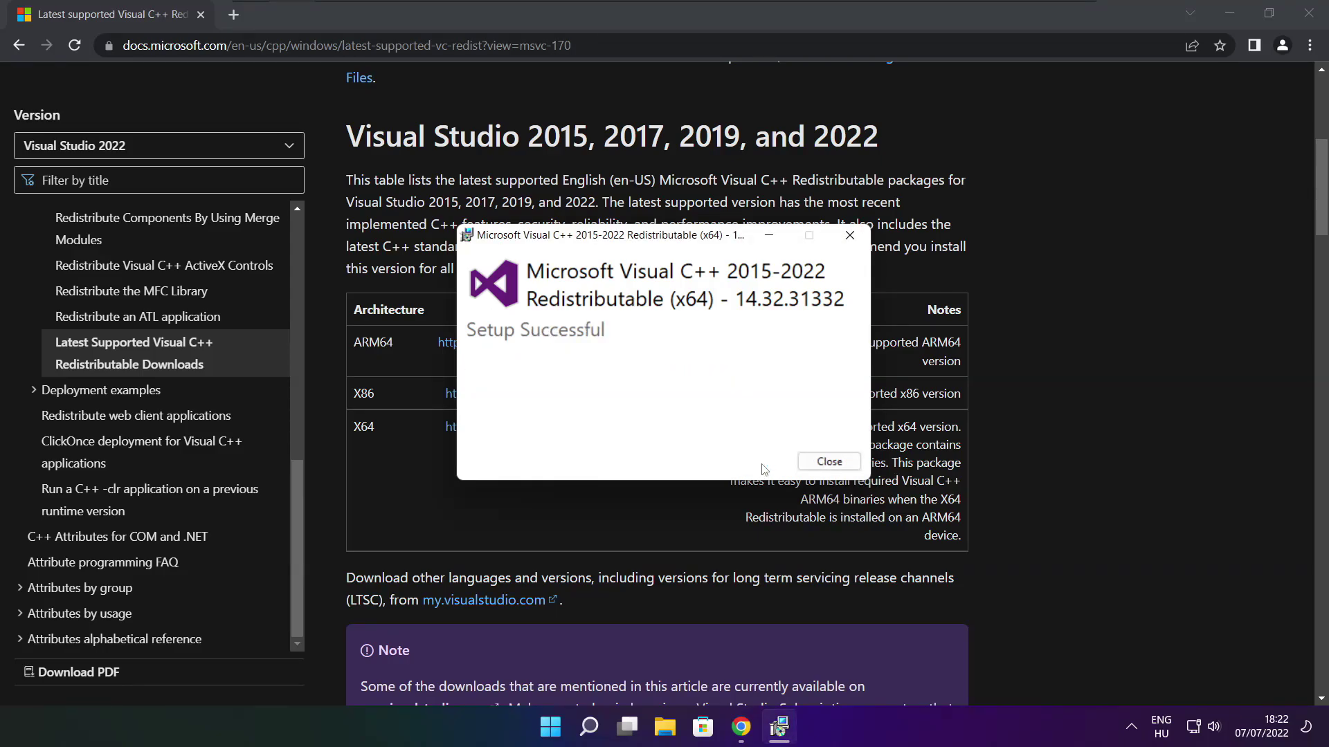
left_click(830, 462)
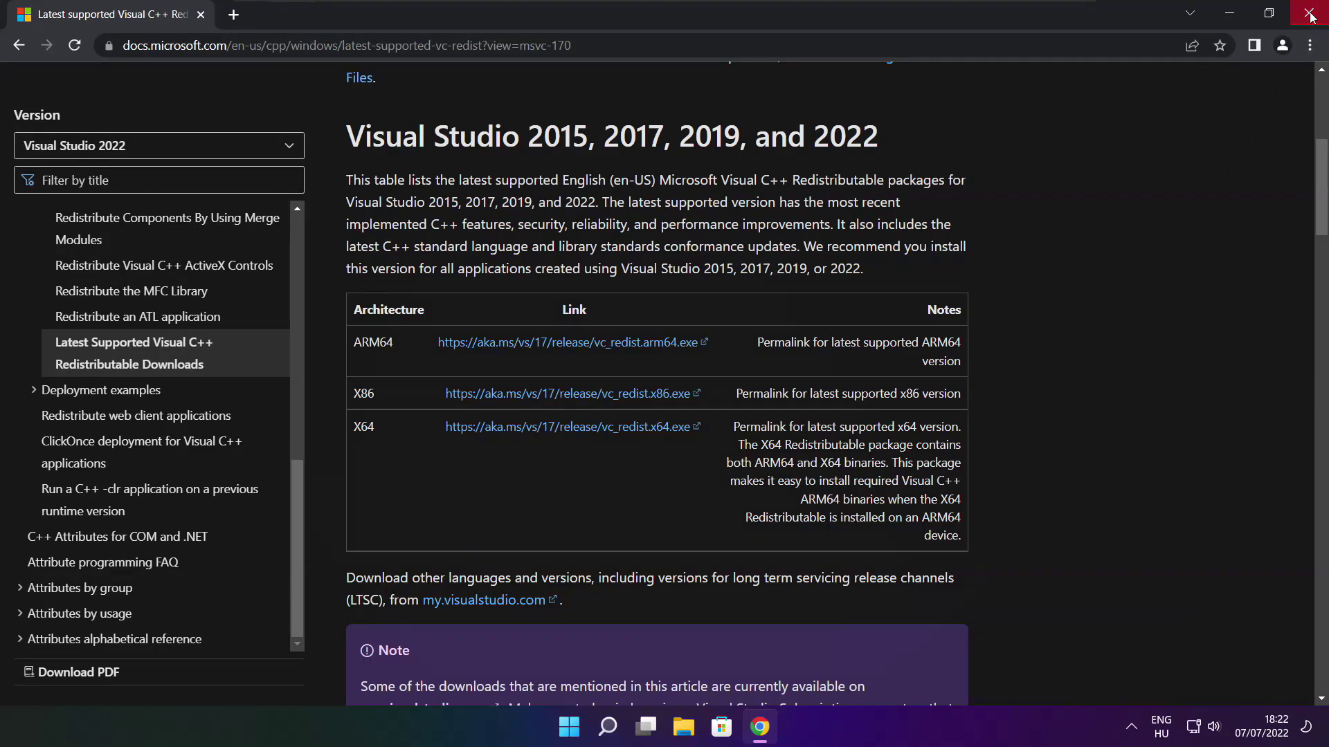
left_click(1310, 16)
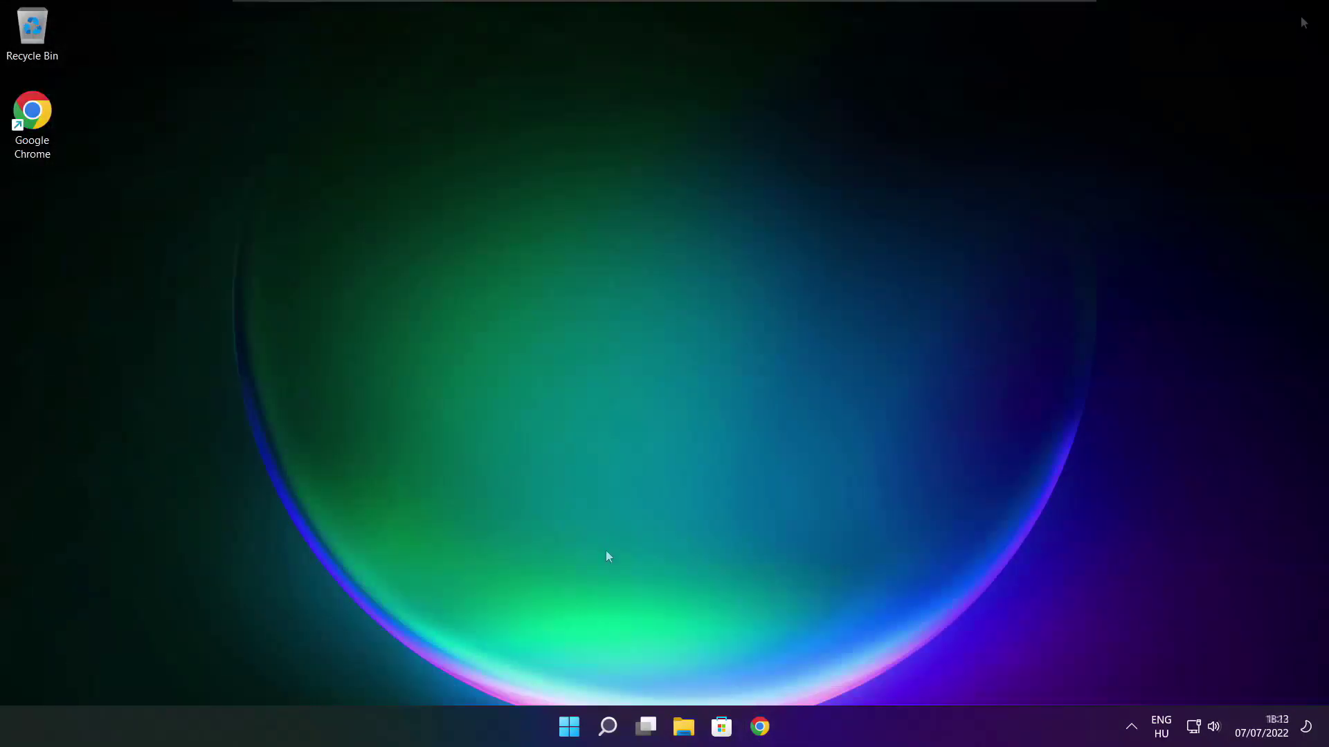
- Open Task Manager from the Start button's Win+X menu
right_click(572, 730)
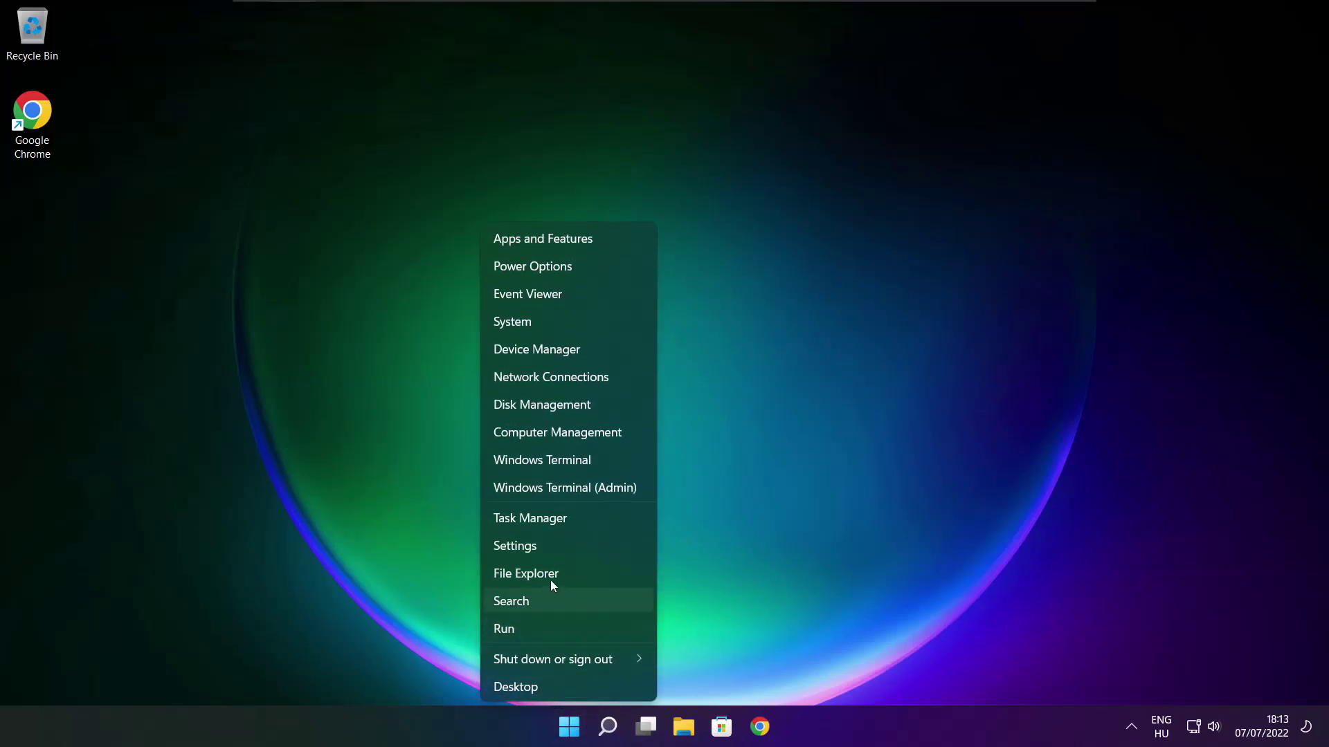
left_click(573, 519)
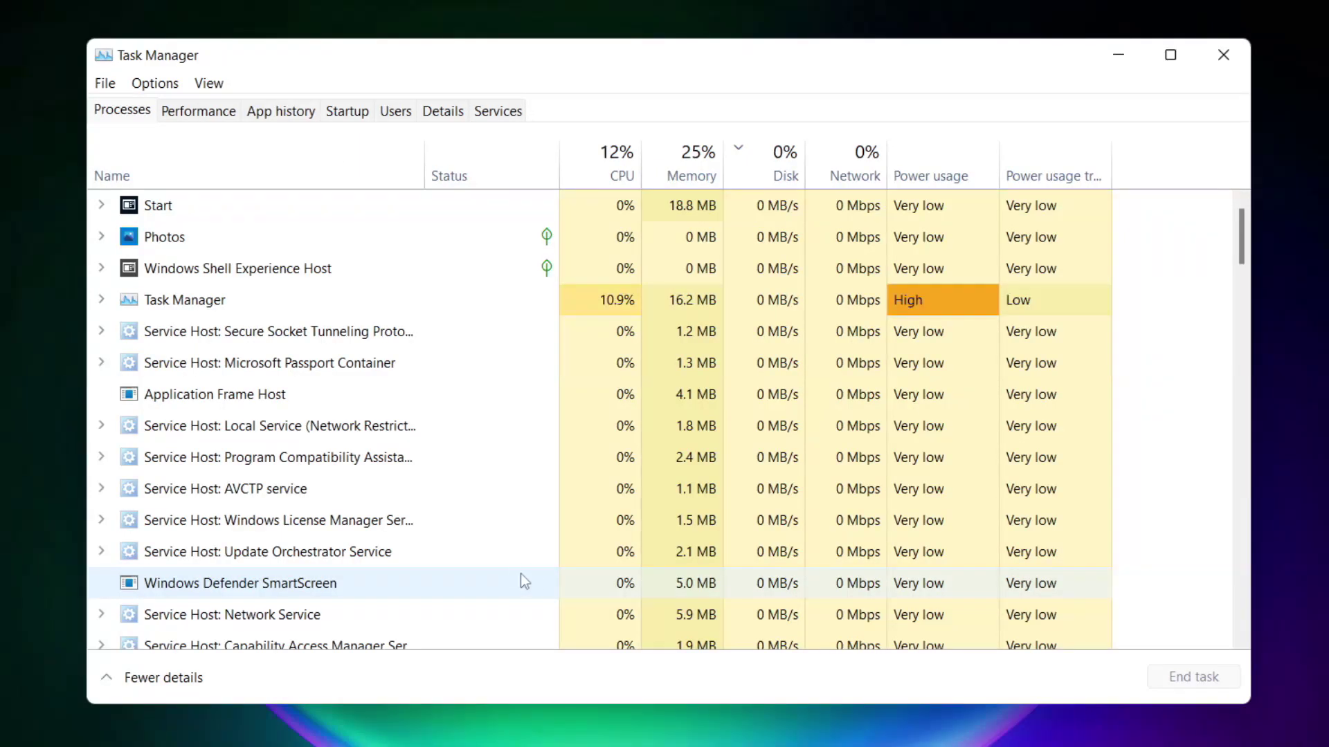
- Disable Cortana, Microsoft Edge, Microsoft Teams and Terminal in the Startup list, then close Task Manager
left_click(351, 115)
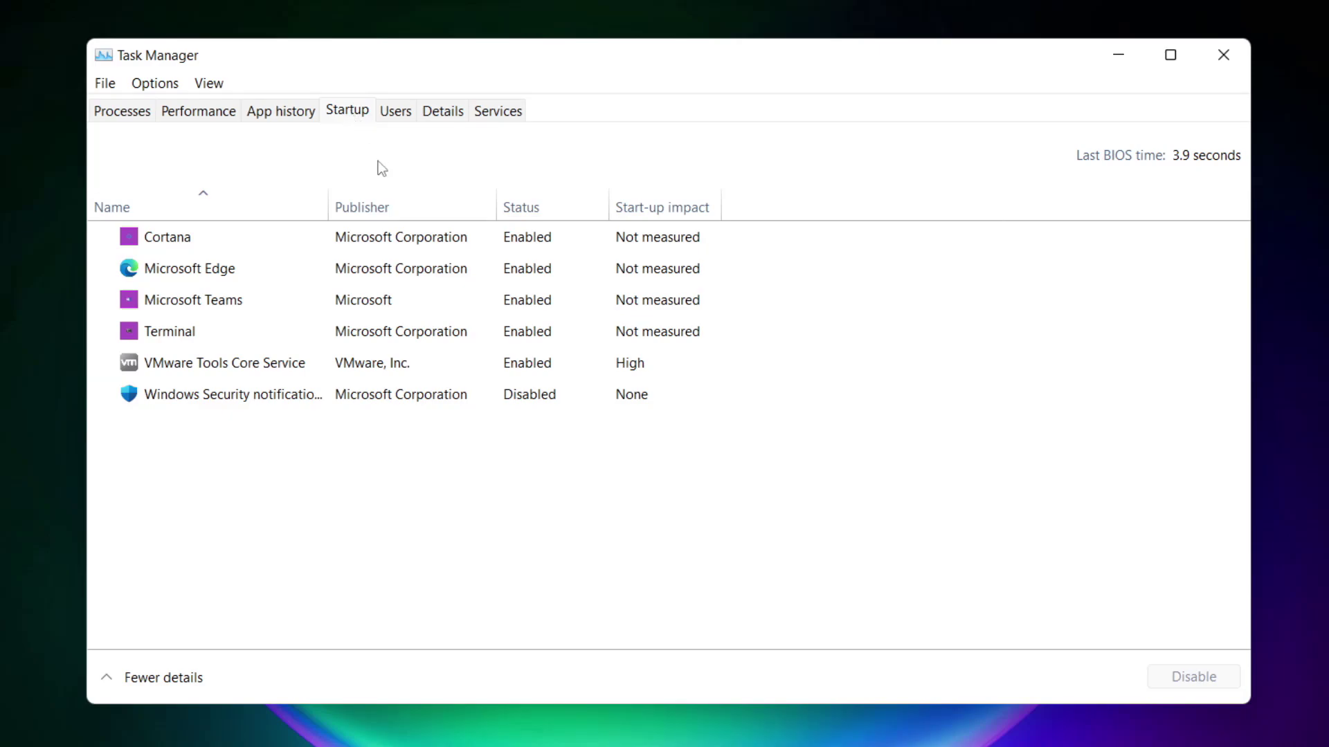
left_click(399, 244)
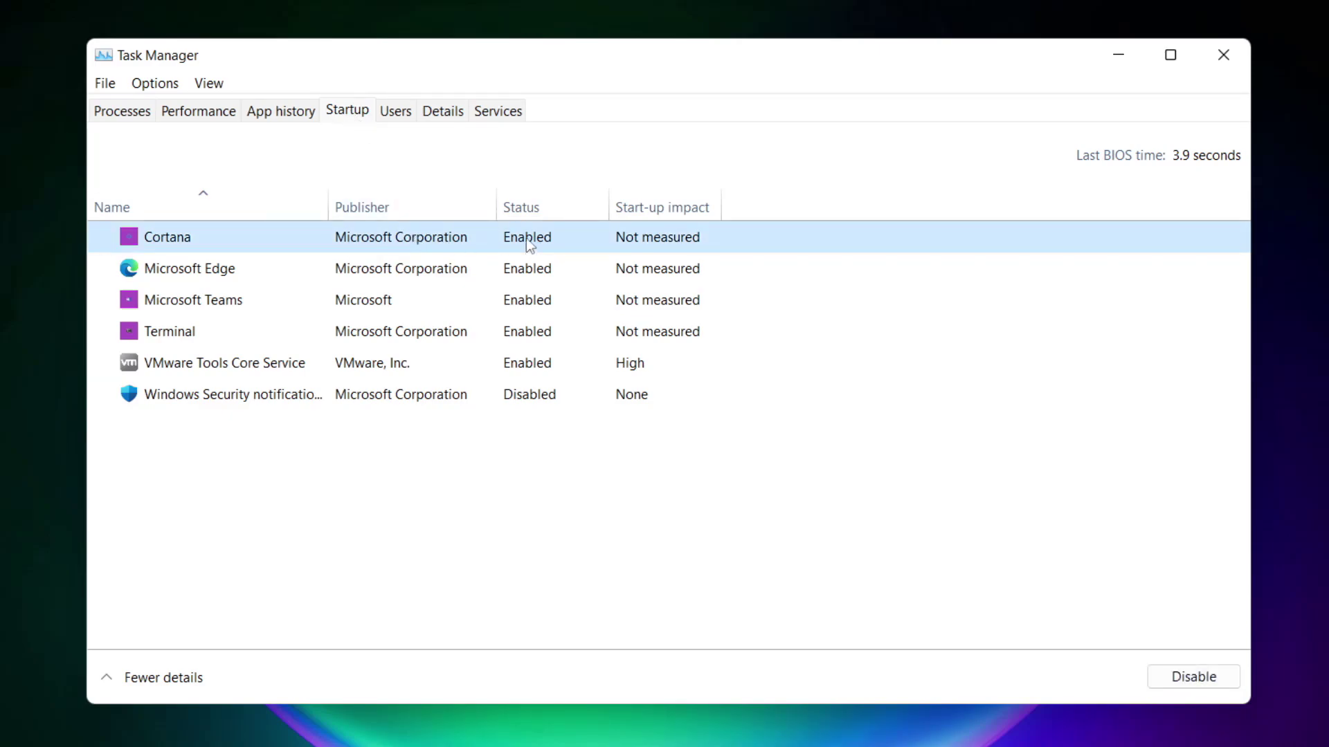
left_click(1199, 685)
left_click(324, 276)
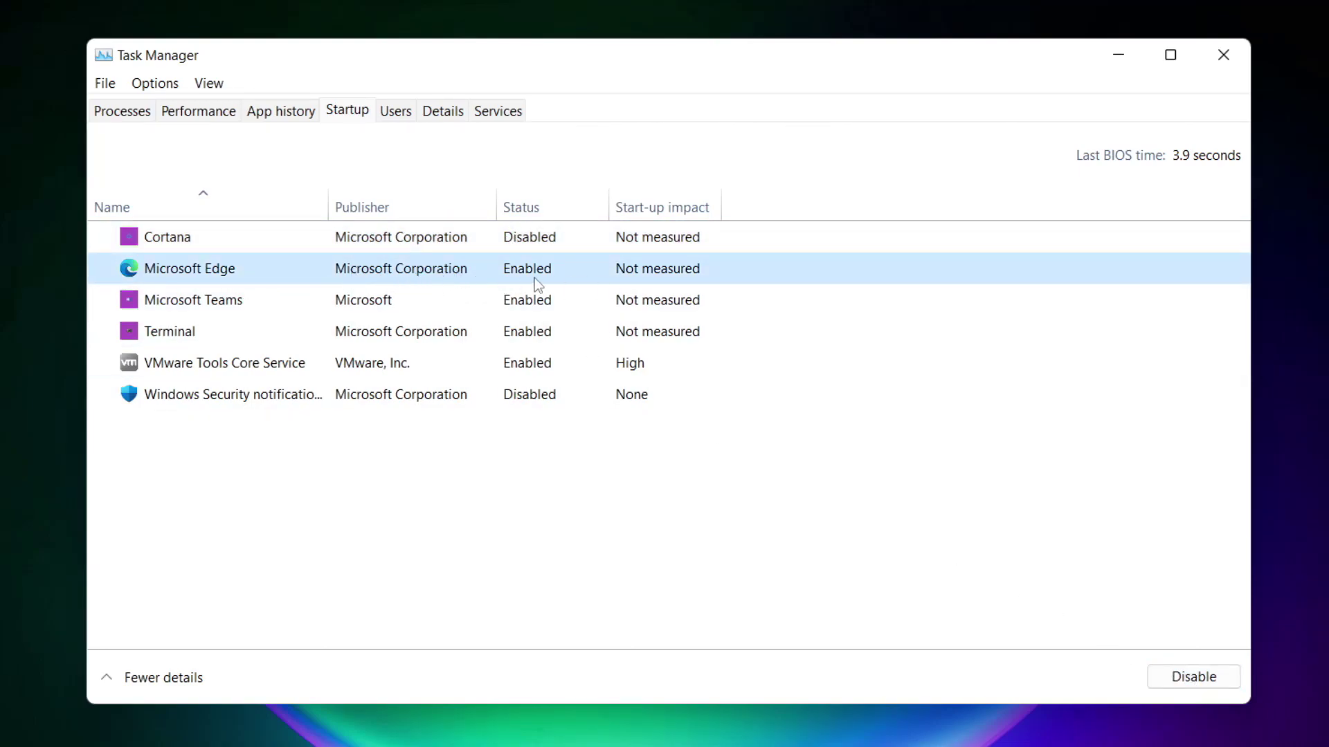
left_click(1202, 688)
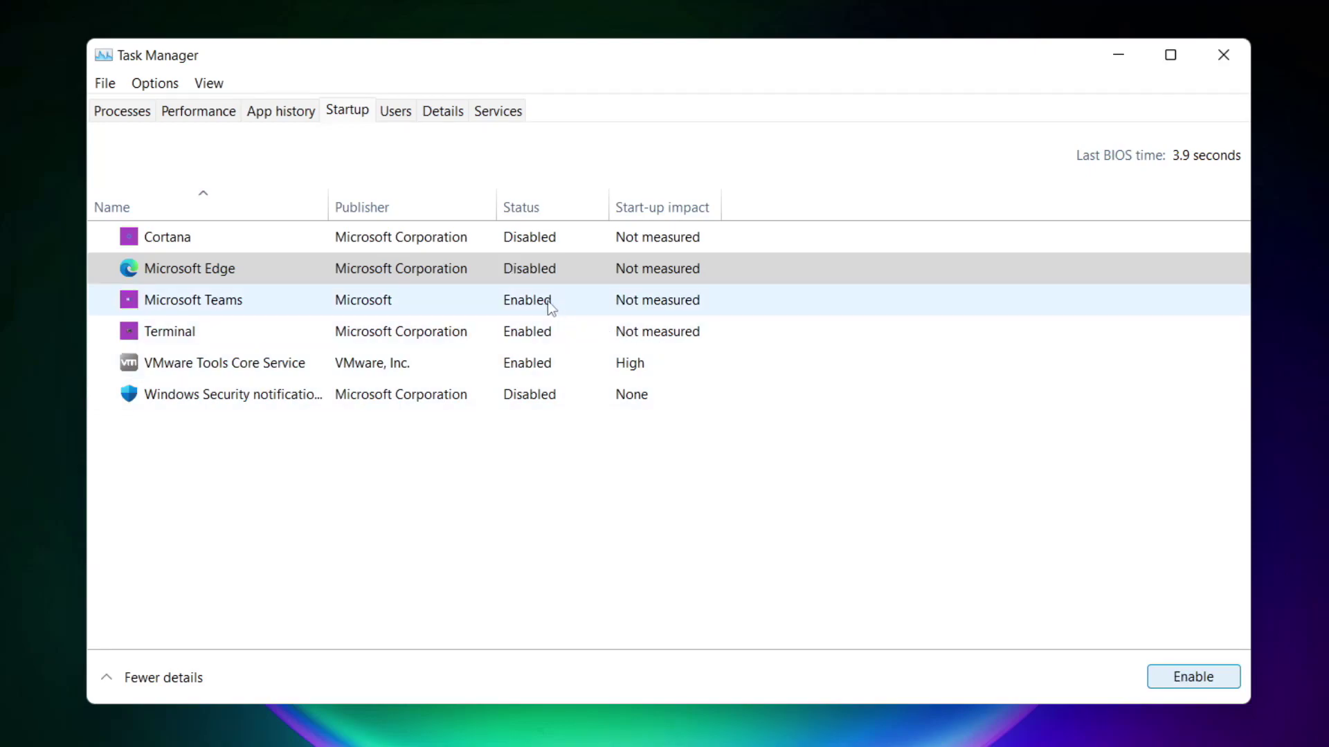
left_click(350, 305)
left_click(1204, 685)
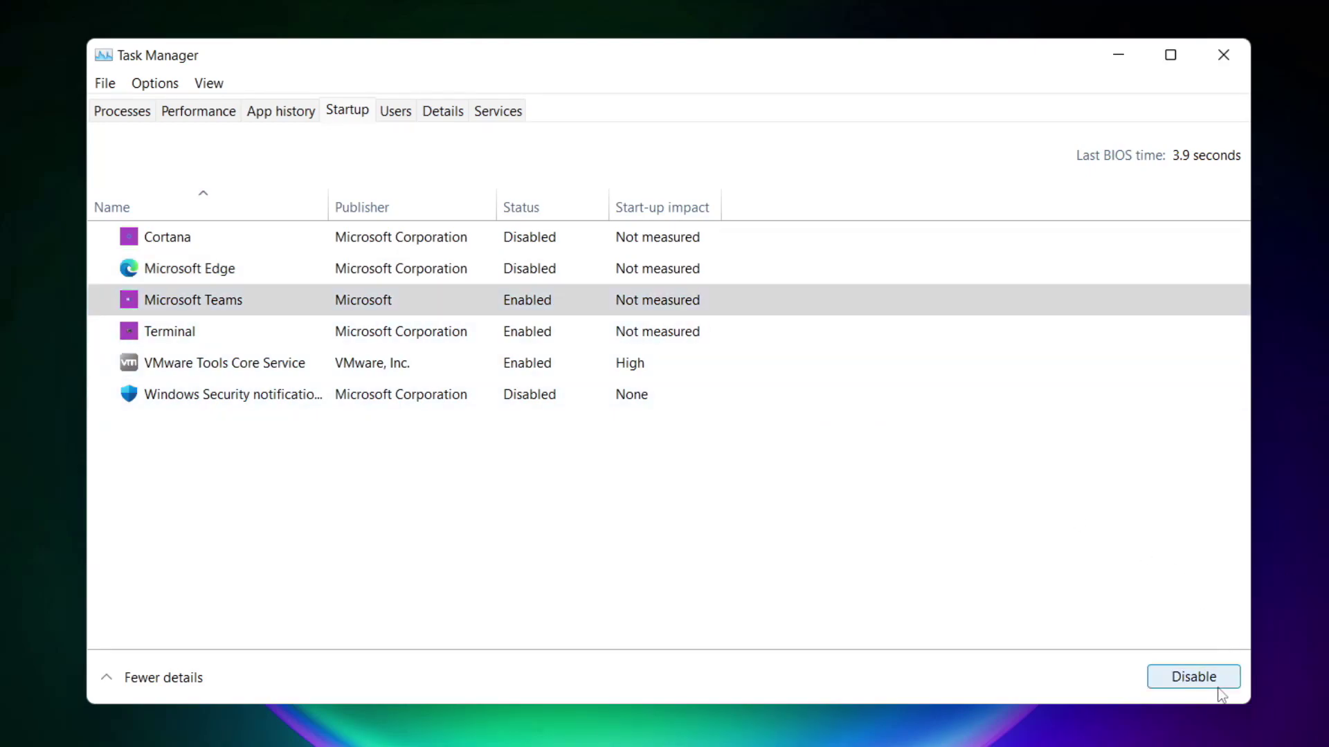
left_click(446, 343)
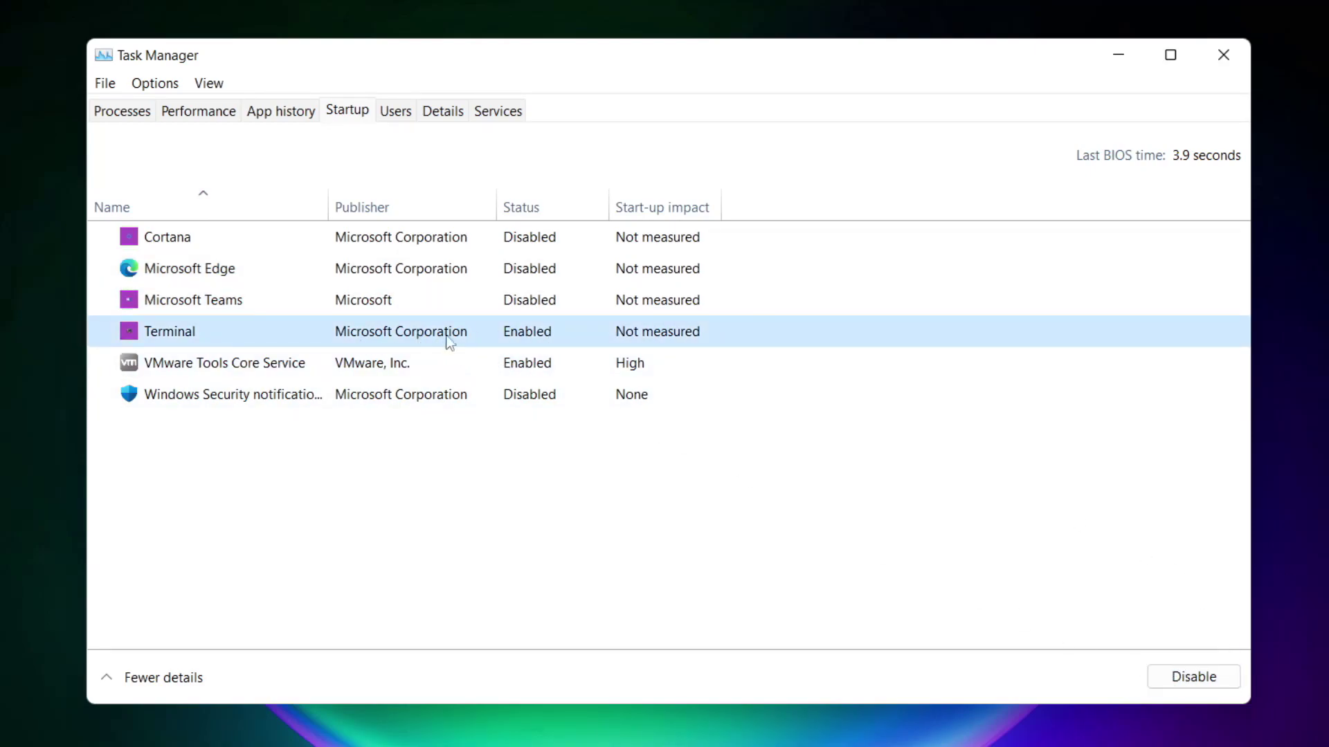
left_click(1213, 682)
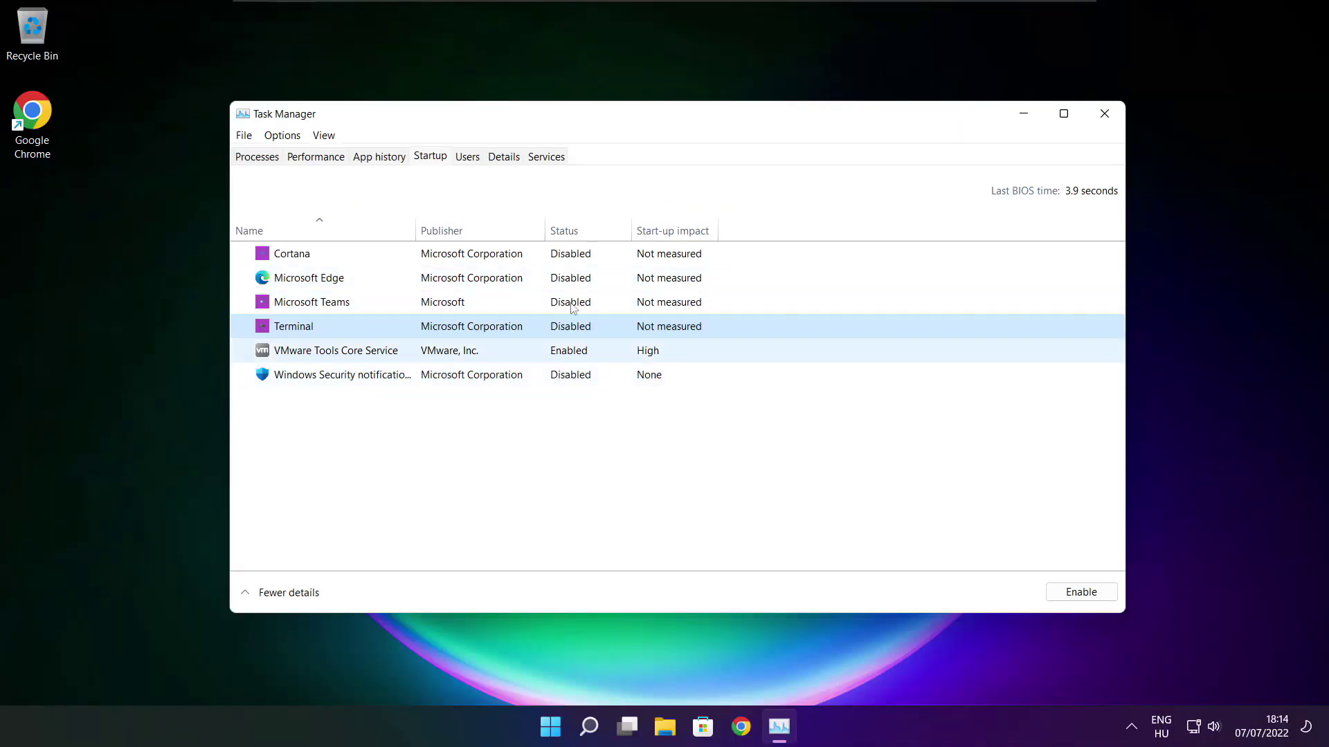
left_click(1105, 115)
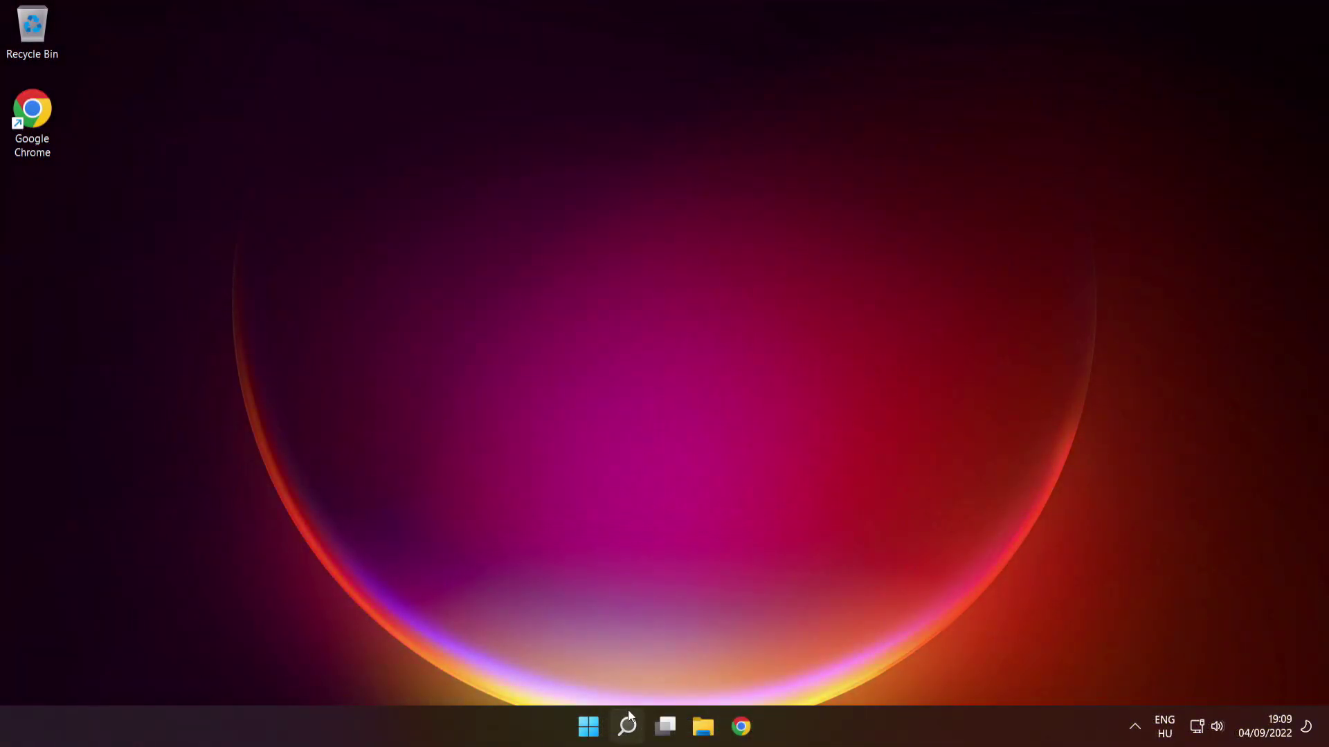
mouse_move(589, 727)
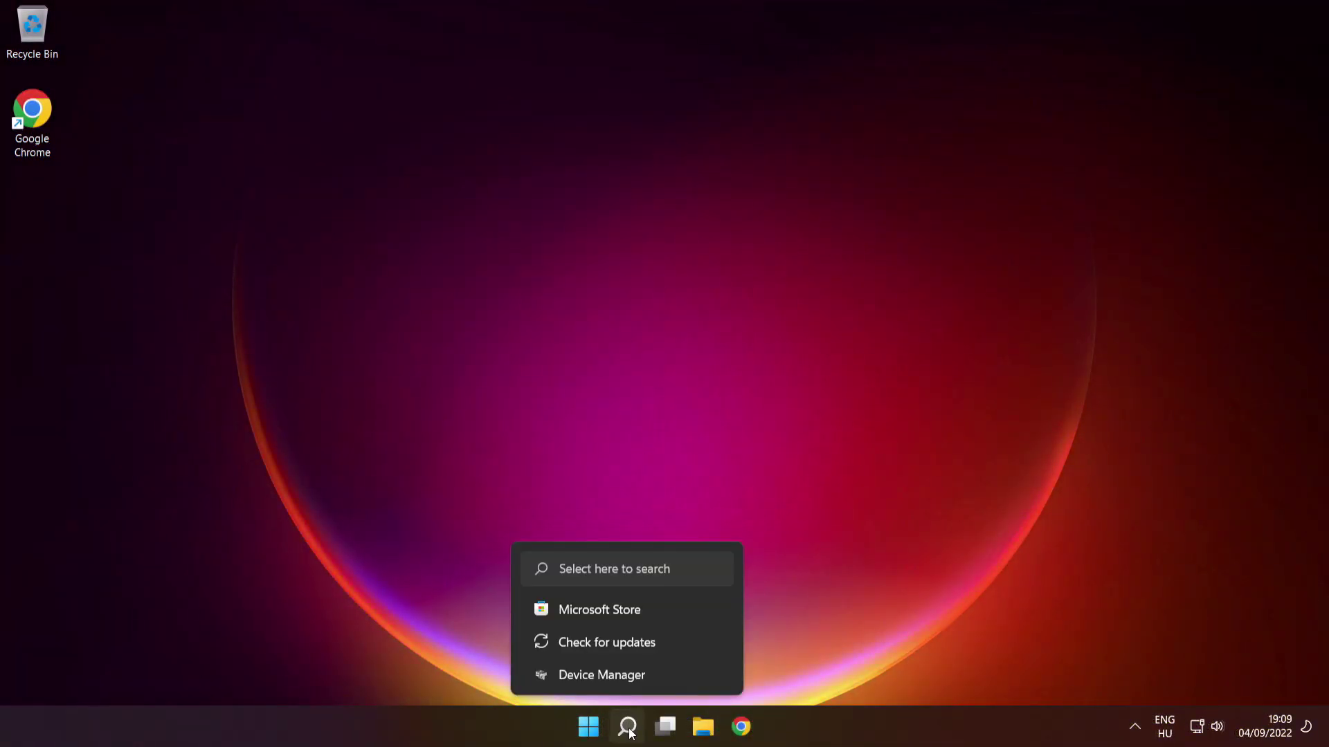
- Search for 'cmd', run Command Prompt as administrator, and centre its window
left_click(630, 732)
type("cmd")
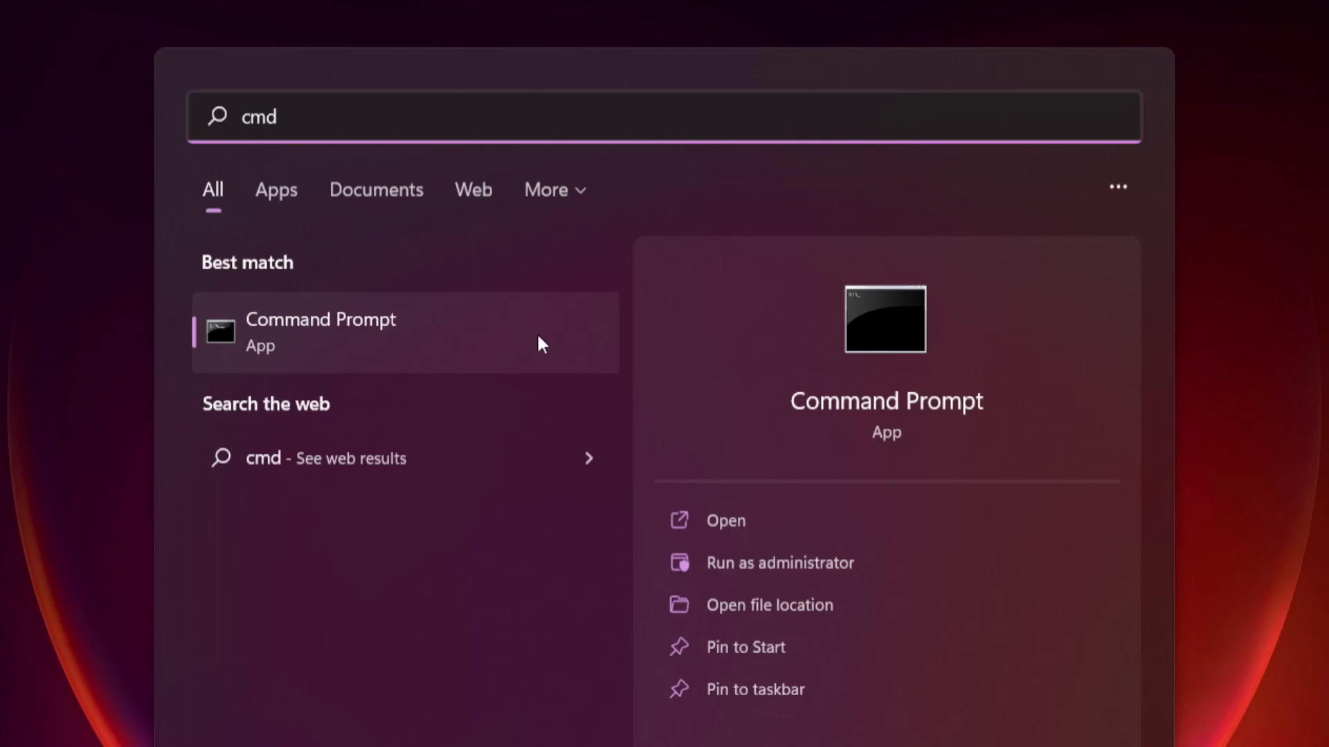
right_click(489, 329)
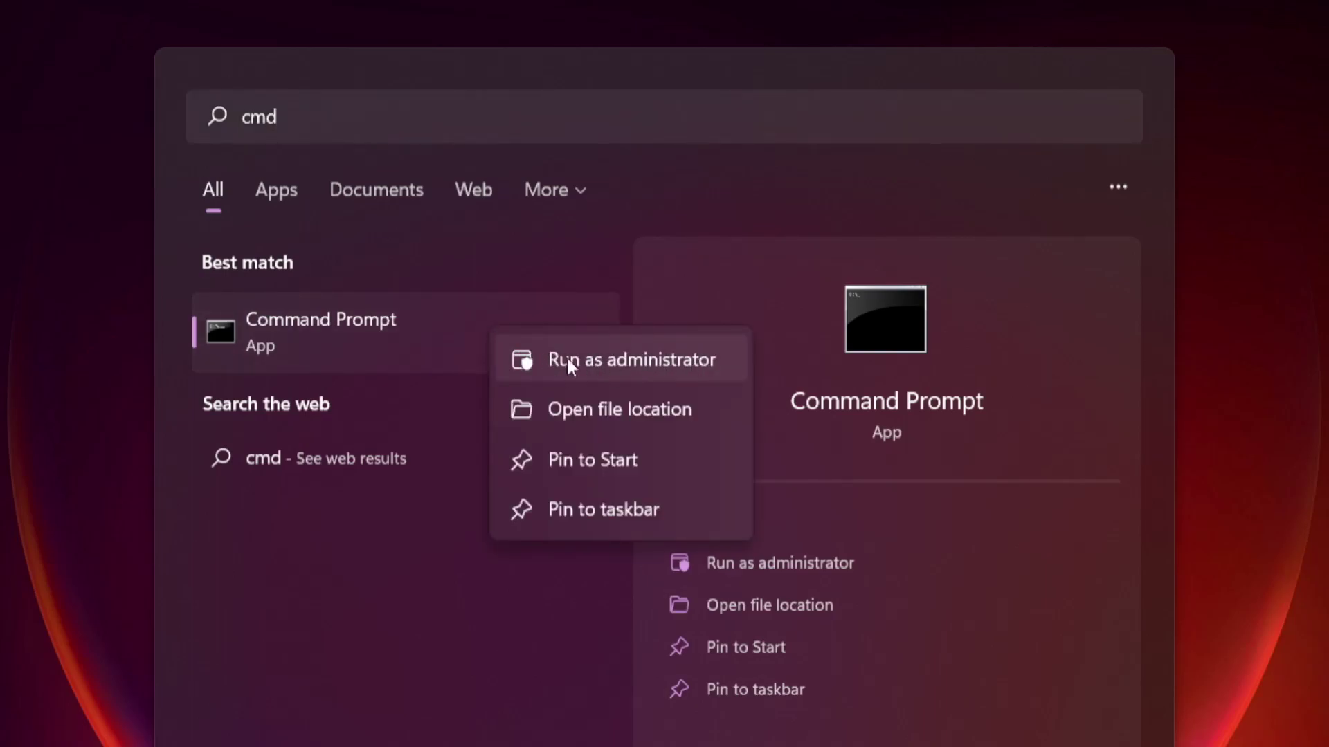
left_click(631, 361)
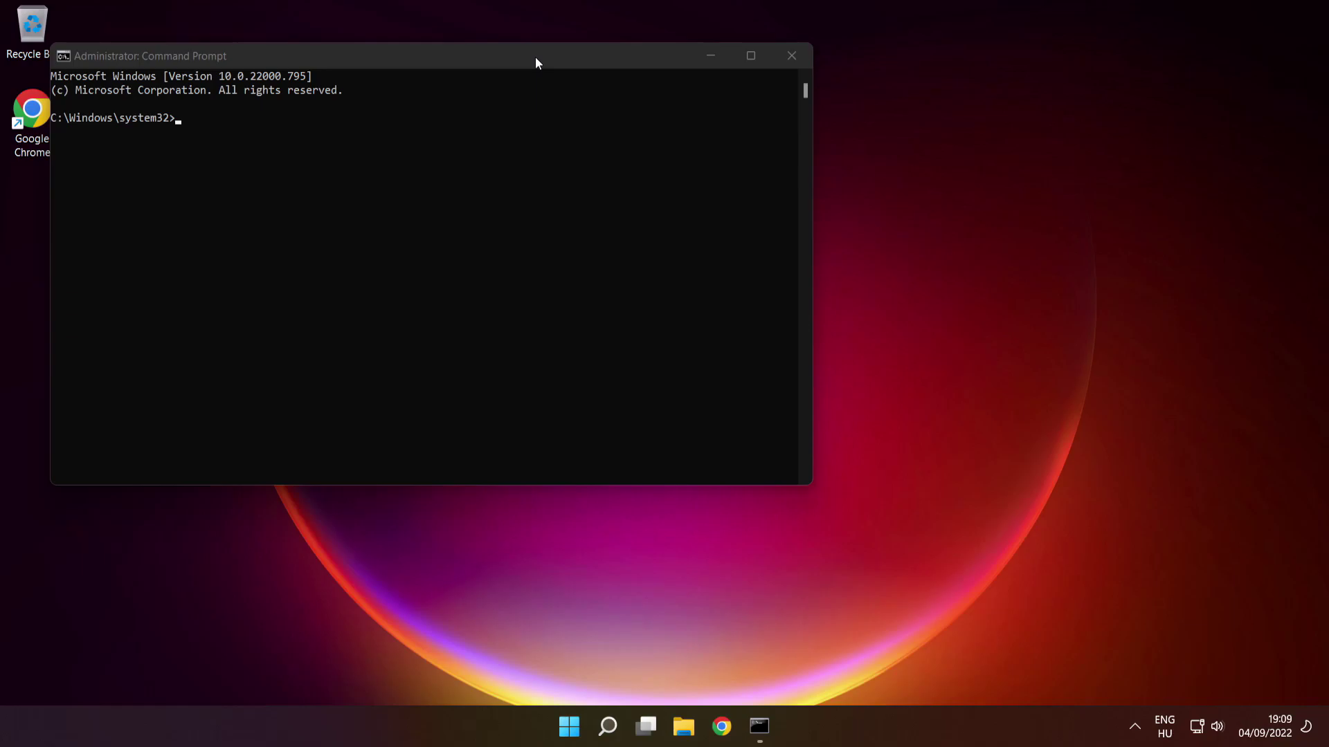
left_click_drag(536, 60, 766, 170)
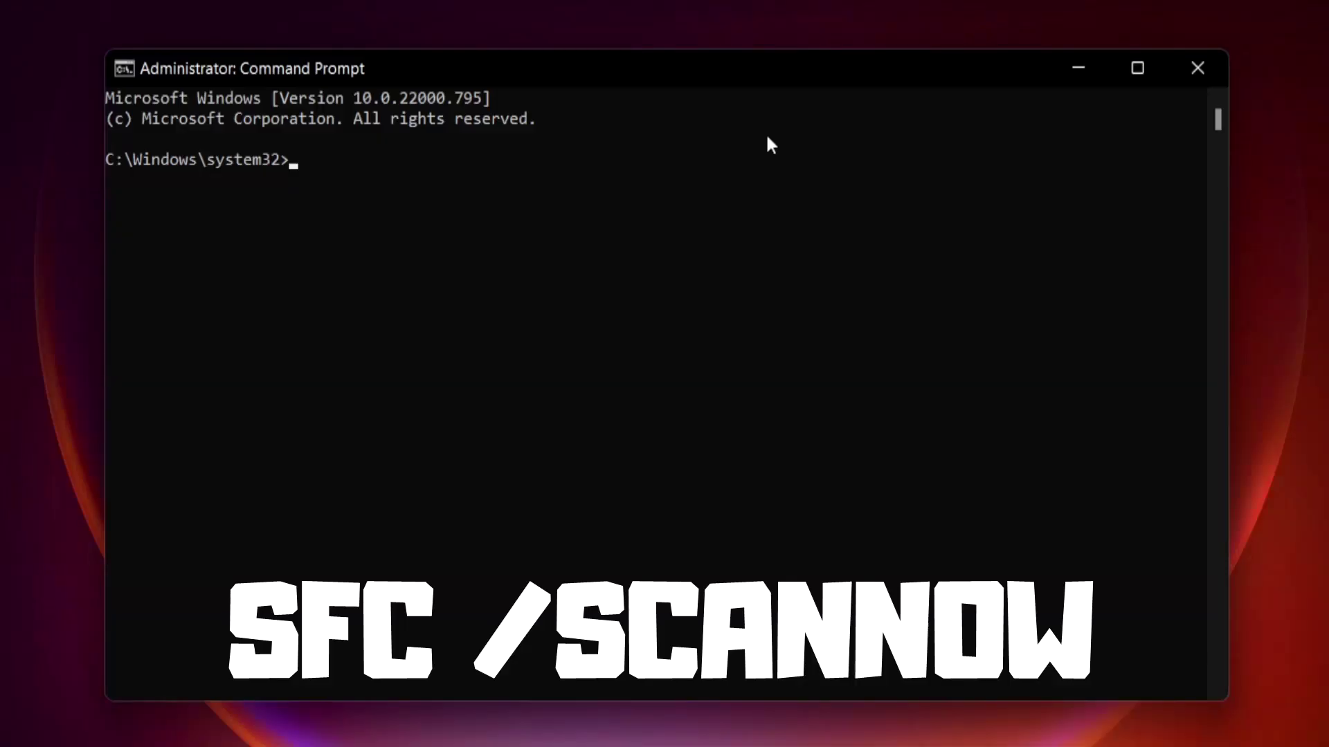
- Run sfc /scannow to verify and repair system files, then close Command Prompt
type("sf")
type("c /")
type("scannow")
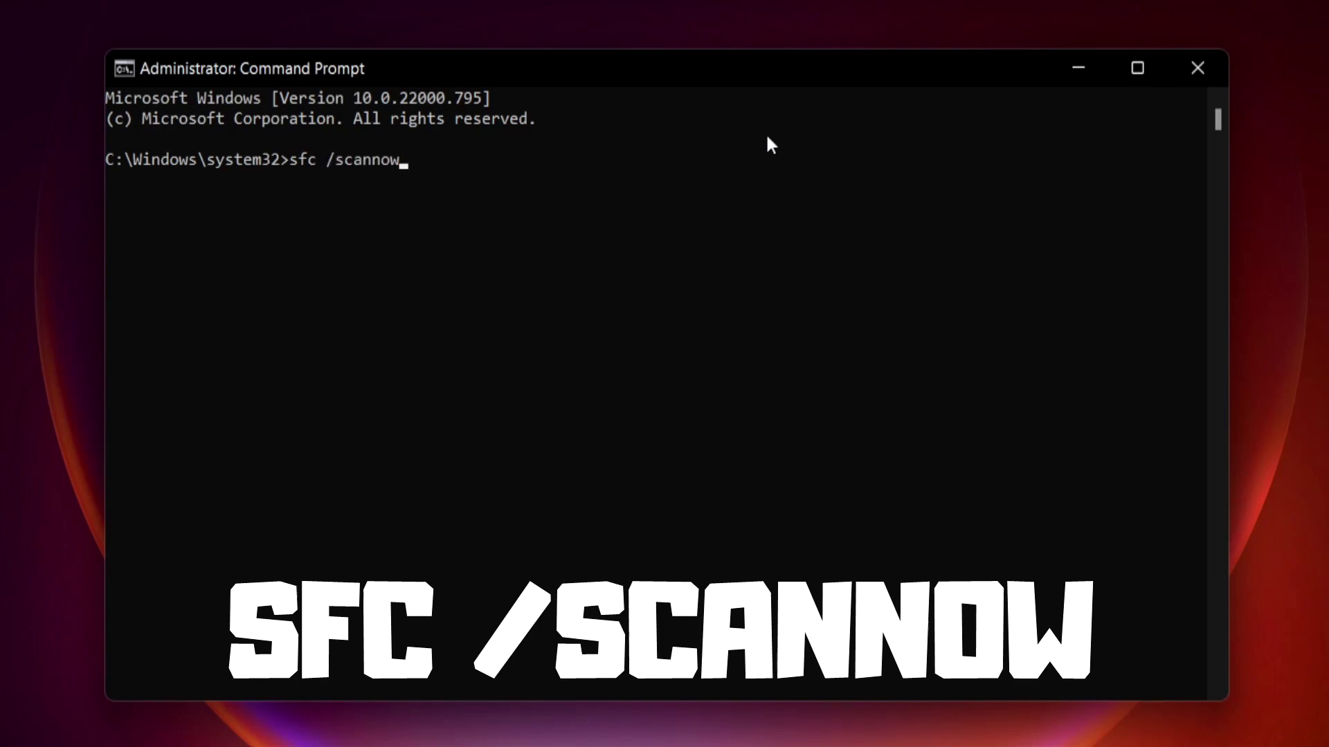
key("Return")
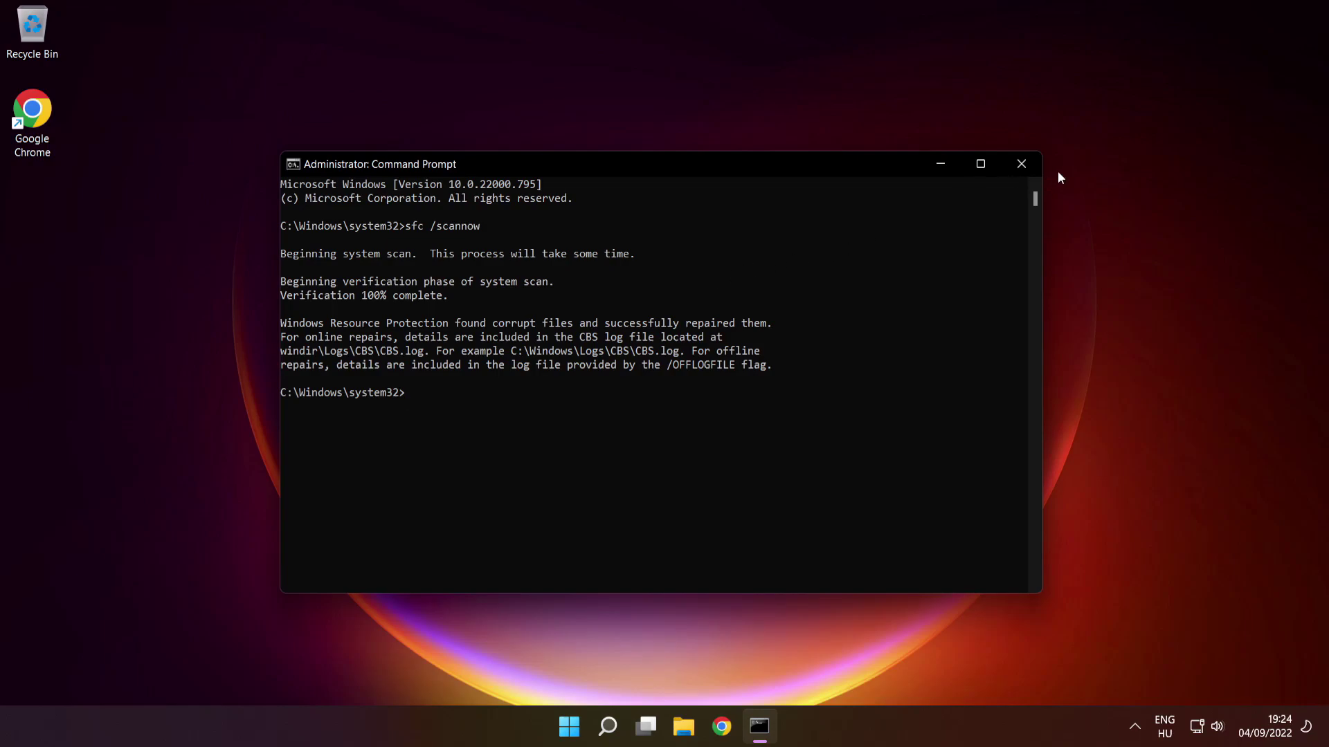
left_click(1023, 169)
- Show the Start menu power options: Sleep, Shut down and Restart
left_click(588, 726)
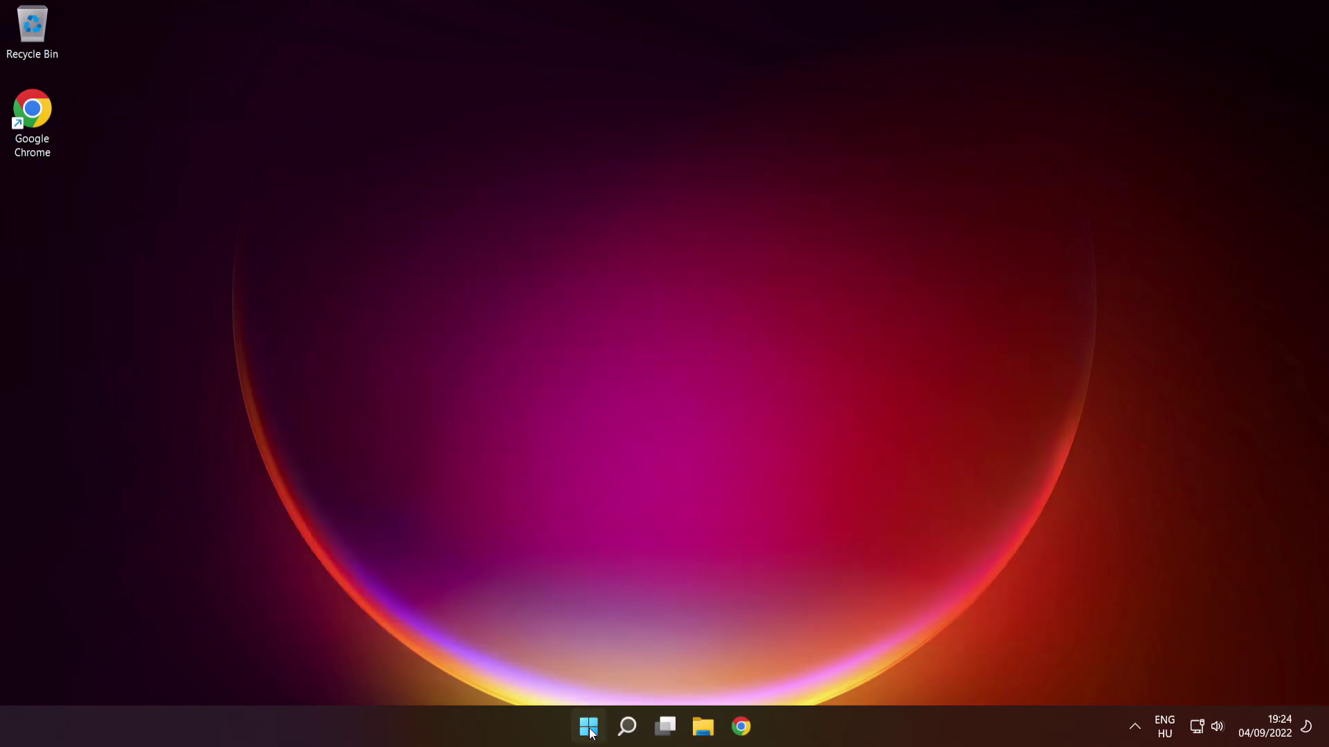
left_click(880, 667)
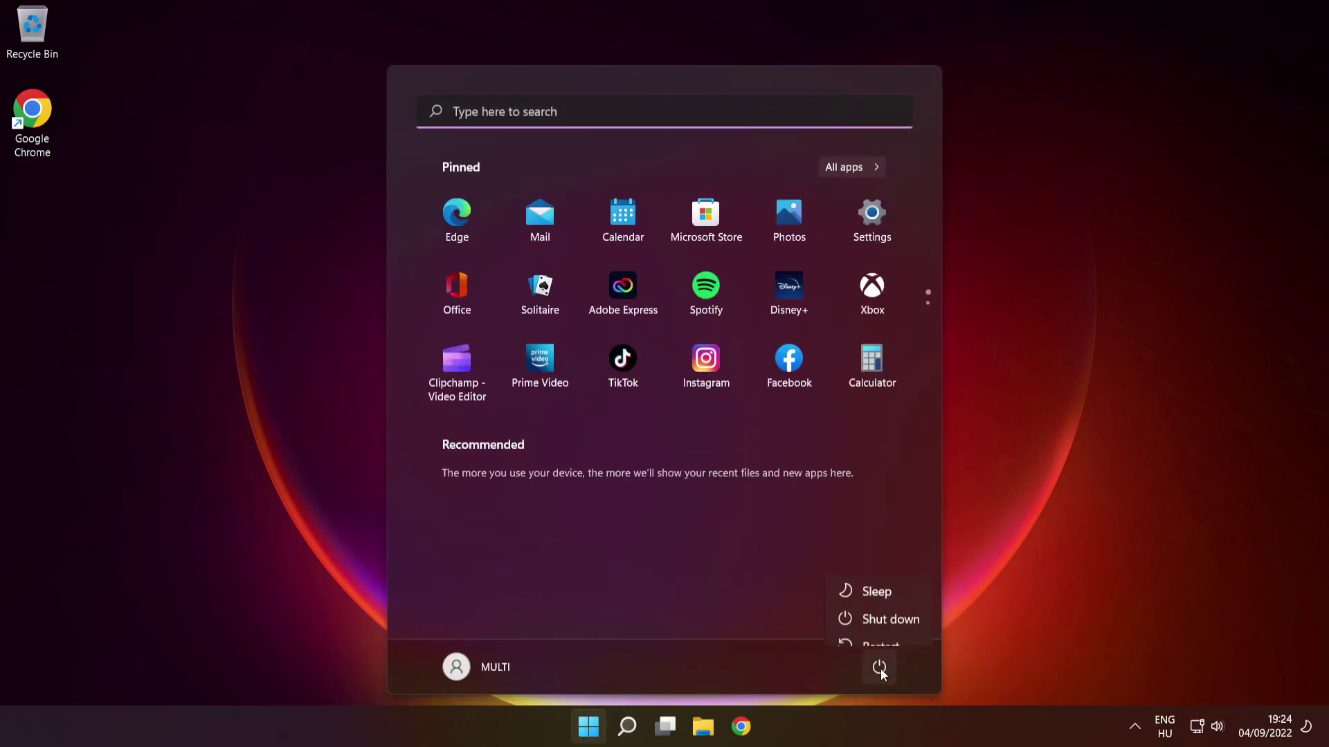